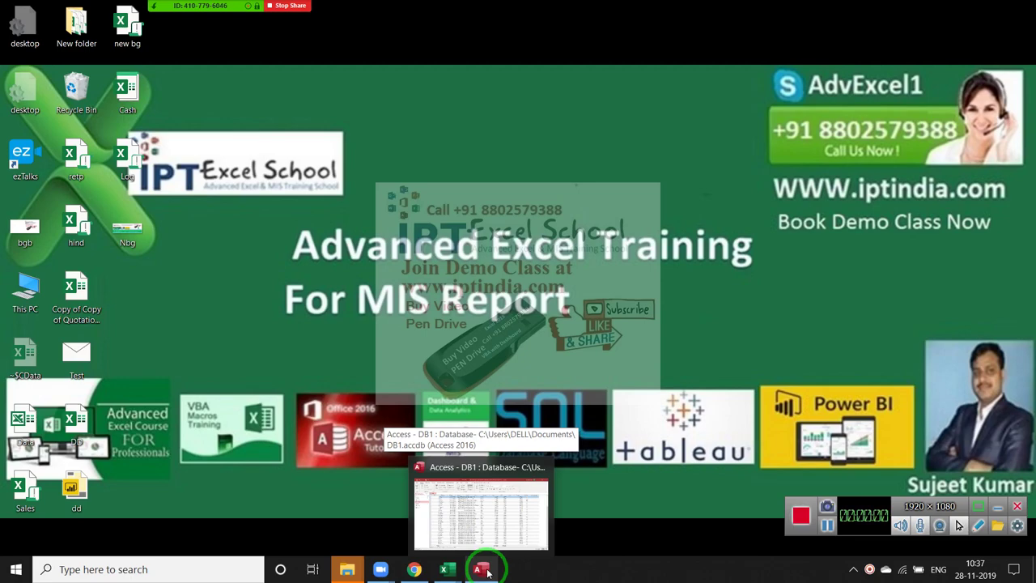
# Start a blank query in Design View and add the INQ table to it.
pyautogui.click(486, 570)
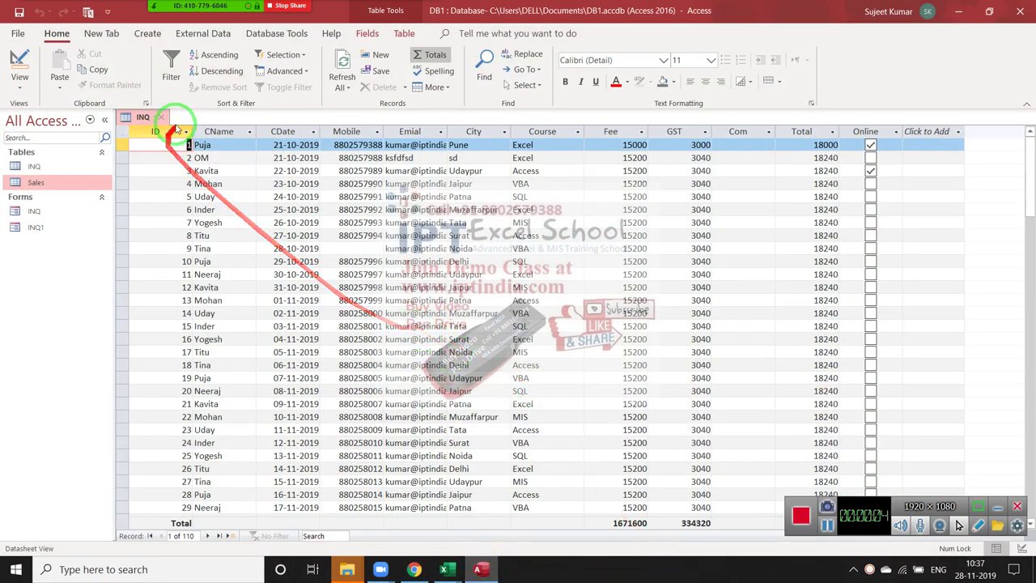
pyautogui.click(148, 33)
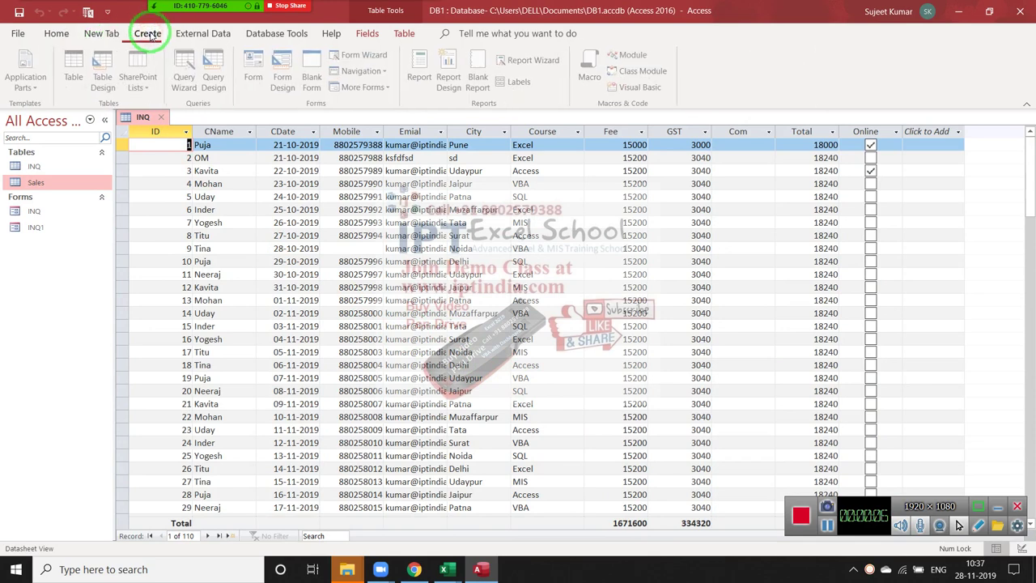
pyautogui.click(186, 81)
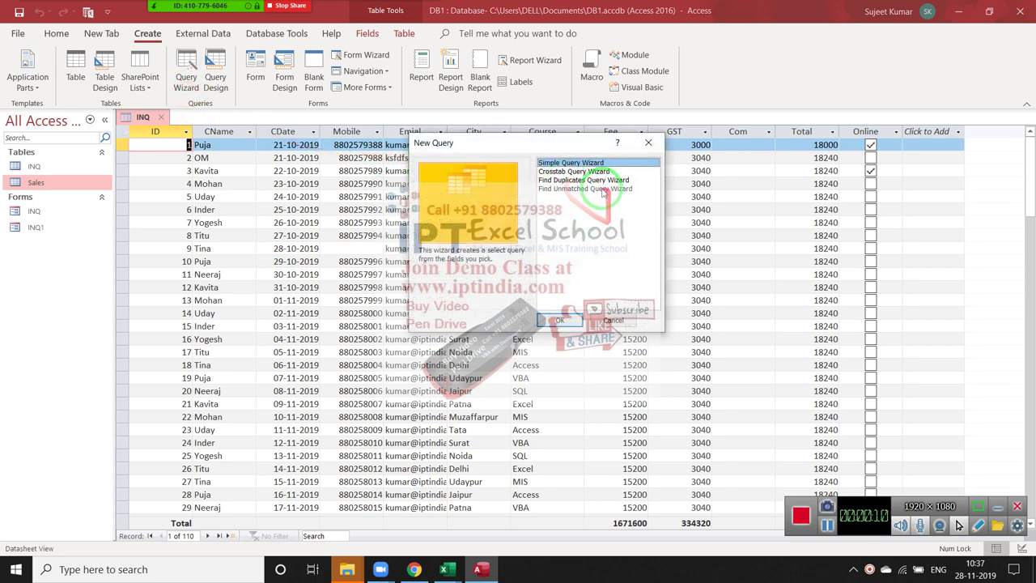
pyautogui.click(613, 320)
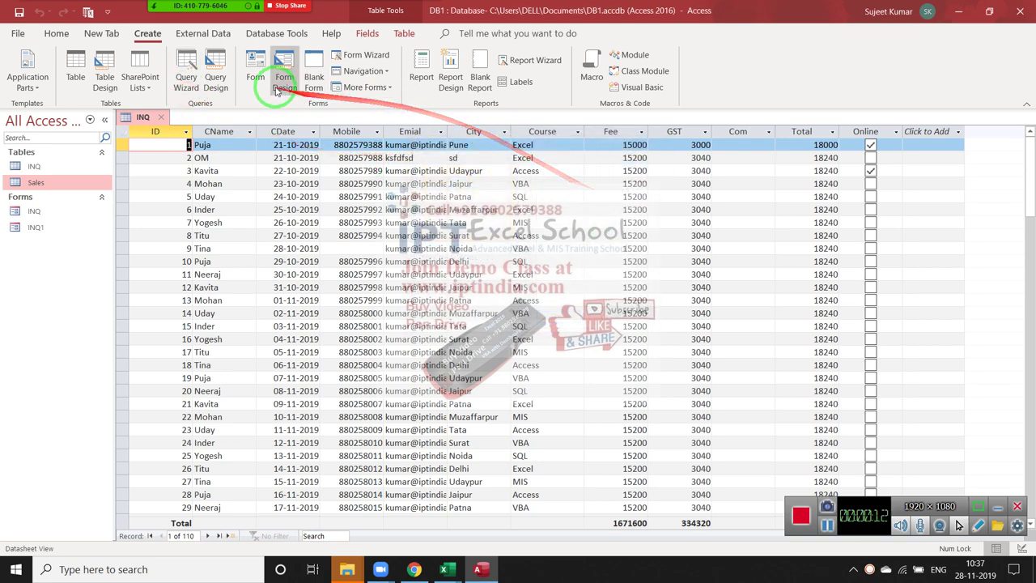
pyautogui.click(215, 76)
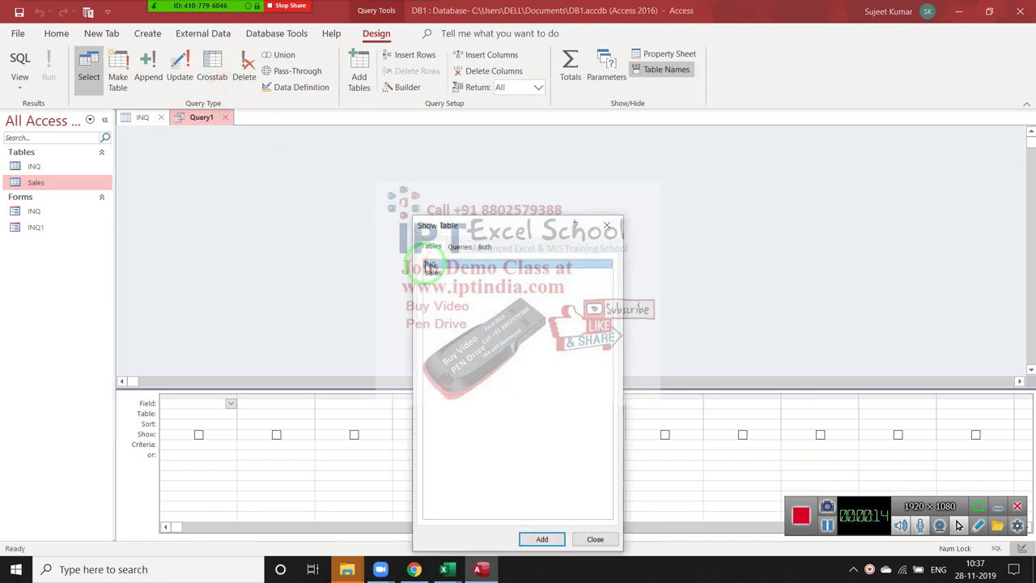
pyautogui.click(432, 266)
pyautogui.doubleClick(431, 267)
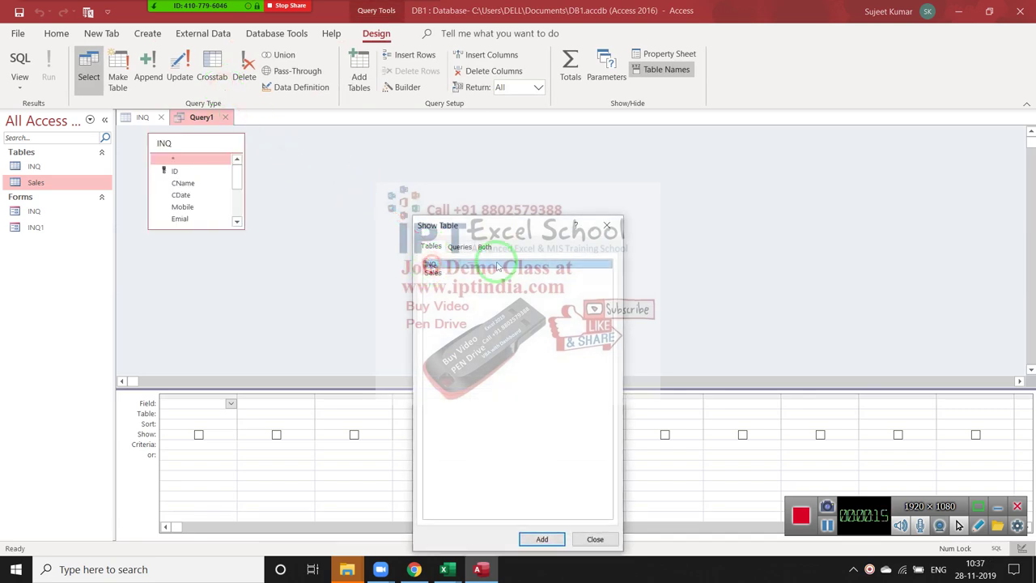
# Close the Show Table dialog, leaving only INQ in Query1's design.
pyautogui.click(607, 226)
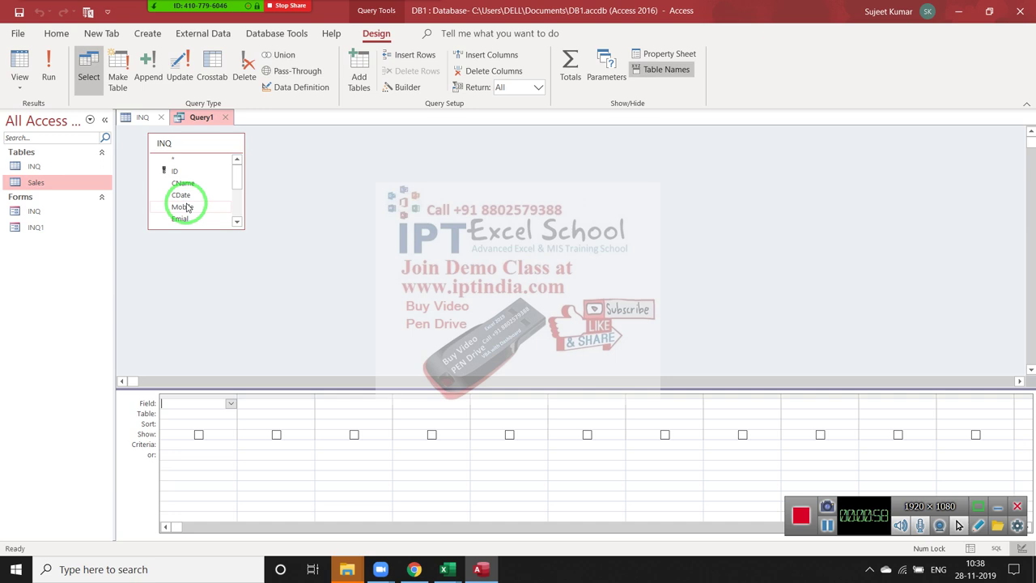
# Switch Query1 to SQL View and delete the default SELECT text.
pyautogui.click(24, 92)
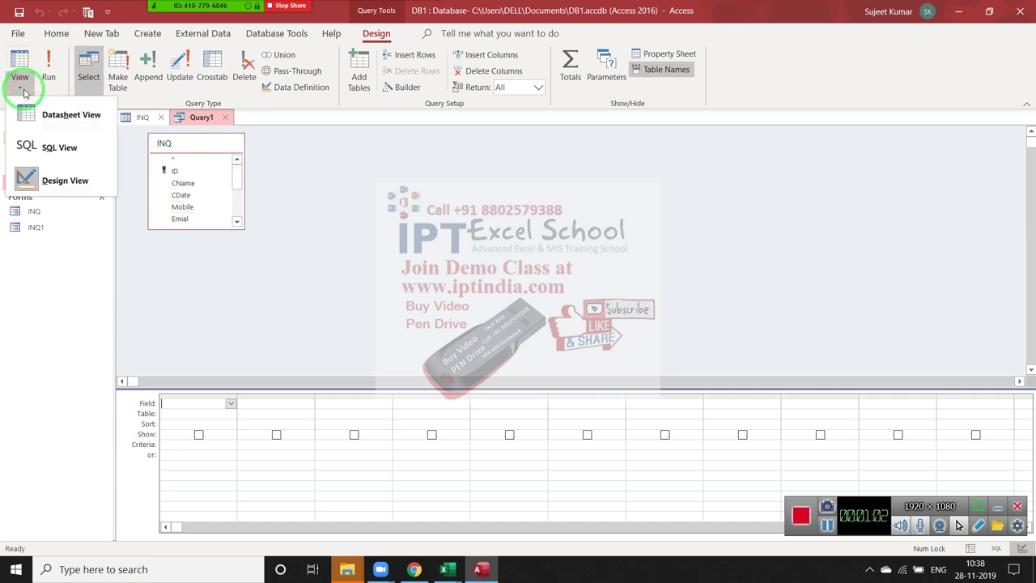
pyautogui.click(56, 146)
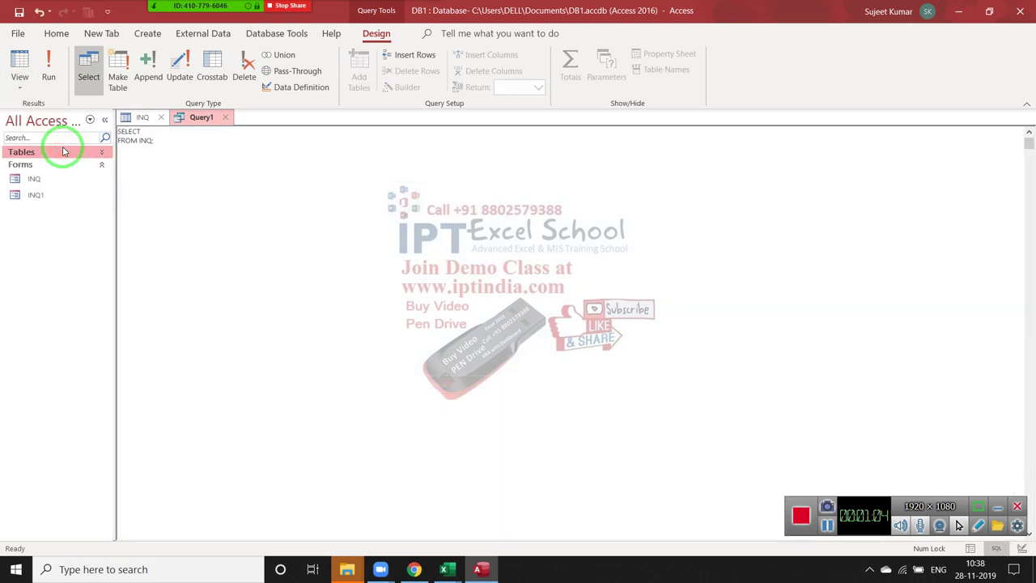
pyautogui.moveTo(160, 153); pyautogui.dragTo(103, 132)
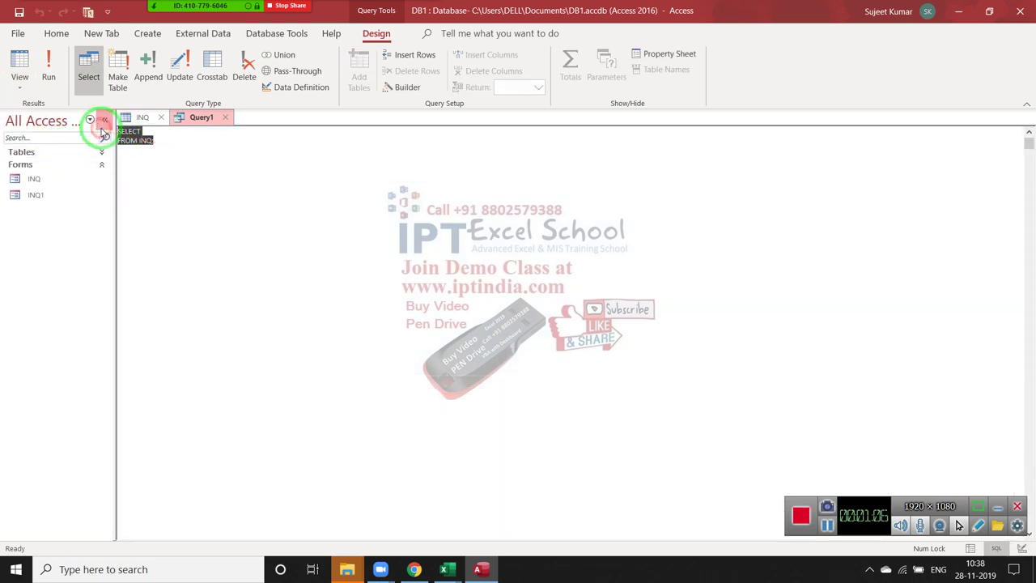
pyautogui.press('Delete')
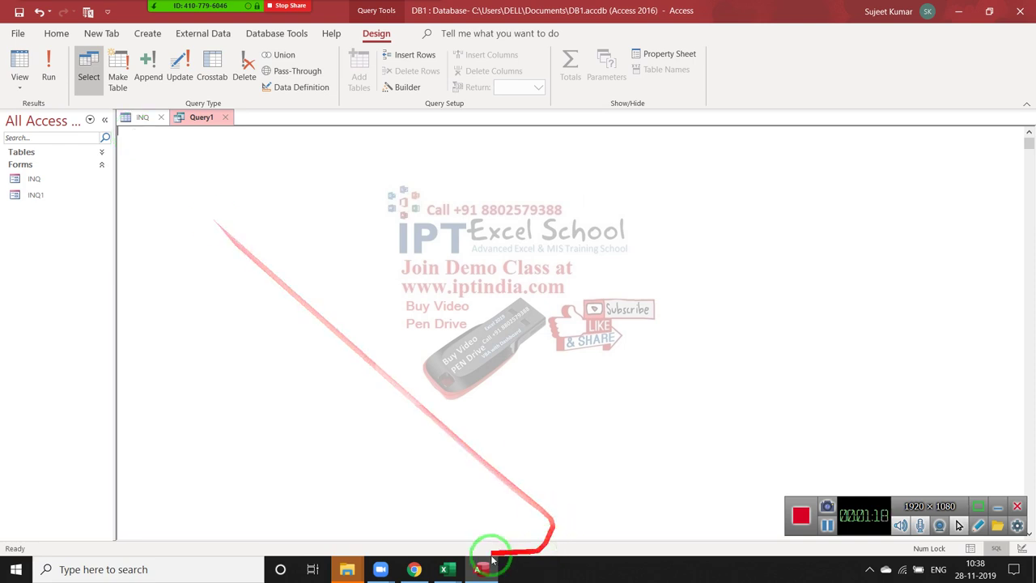
# In Chrome, search for techonthenet in a new tab.
pyautogui.click(413, 569)
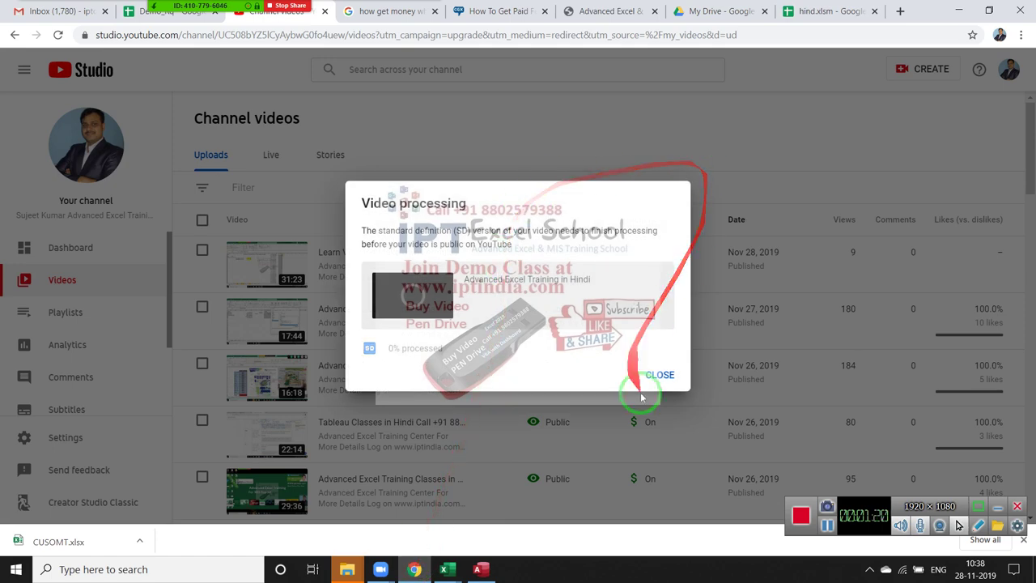
pyautogui.click(900, 11)
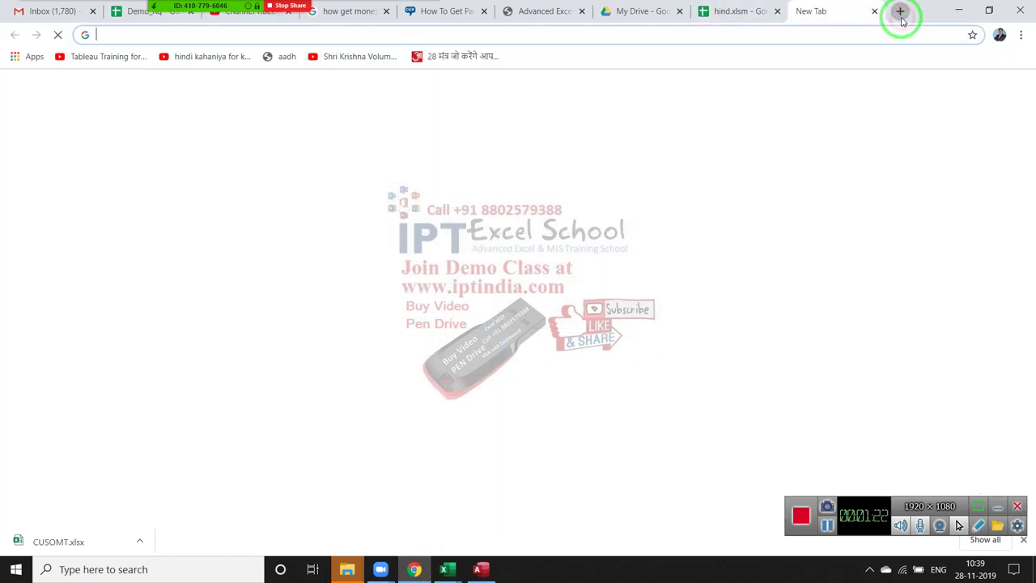
pyautogui.write('the')
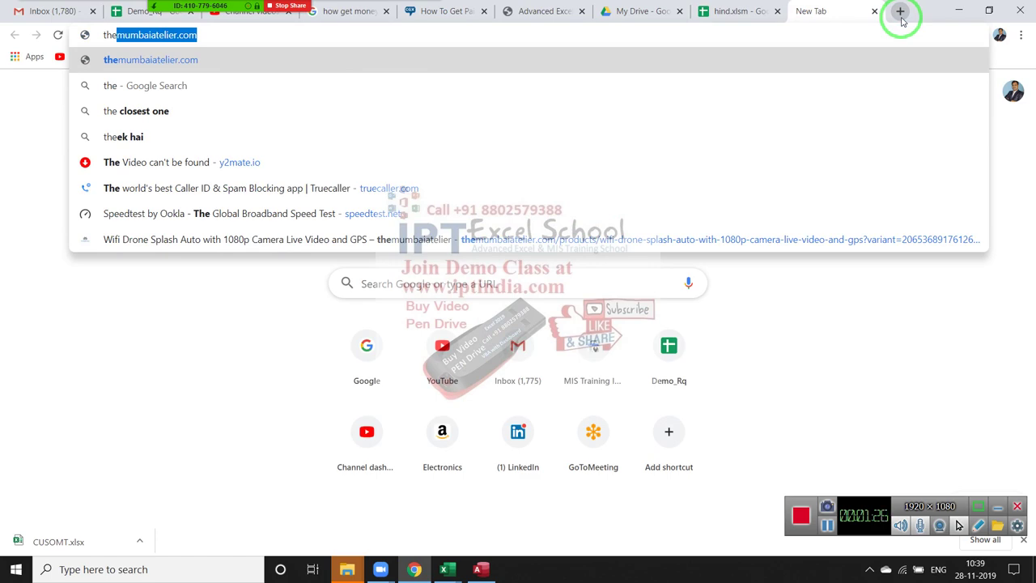
pyautogui.press('BackSpace')
pyautogui.write('cko')
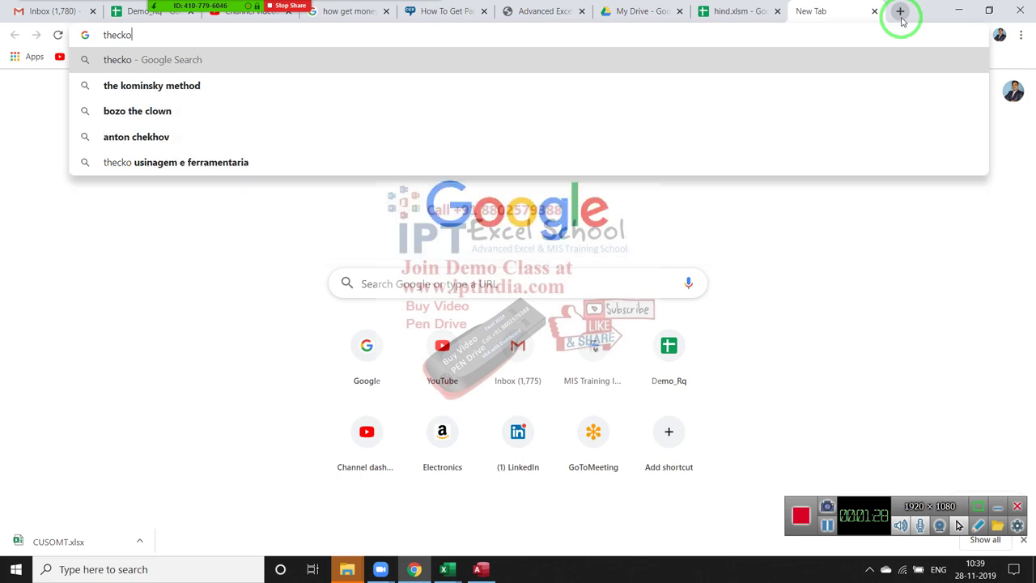
pyautogui.write('n')
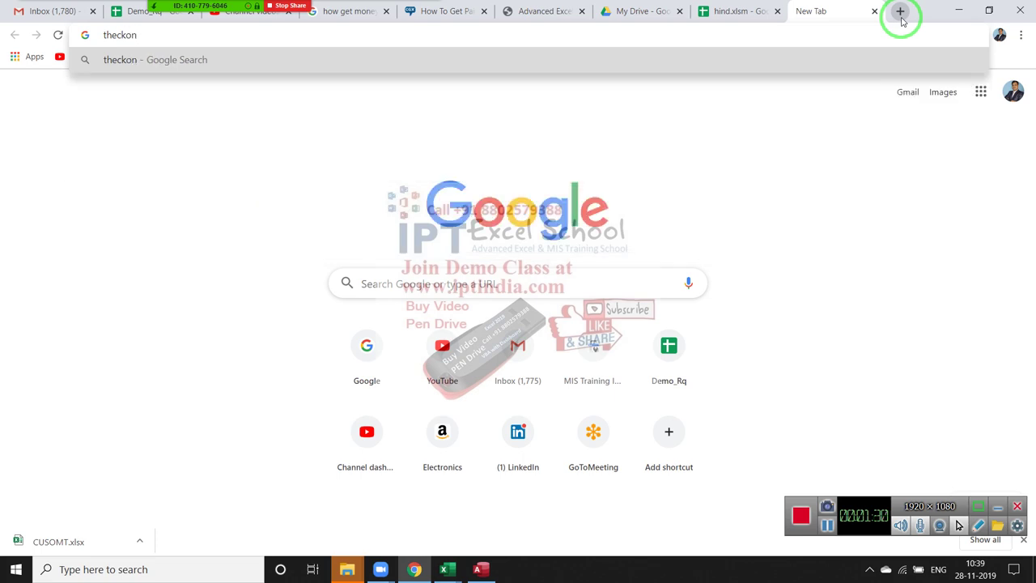
pyautogui.press('BackSpace')
pyautogui.press('BackSpace')
pyautogui.press('BackSpace')
pyautogui.write('ho')
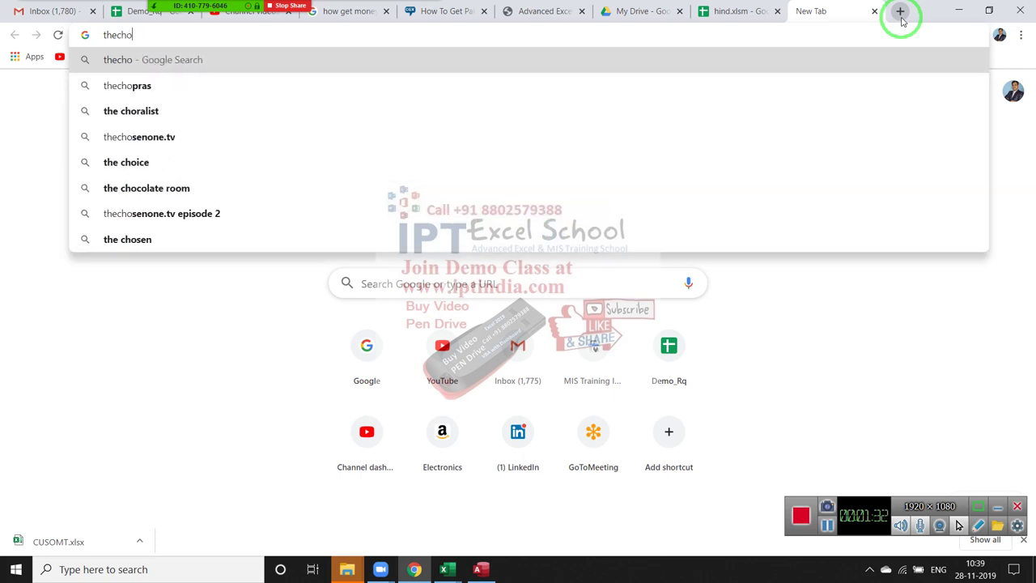
pyautogui.write('n')
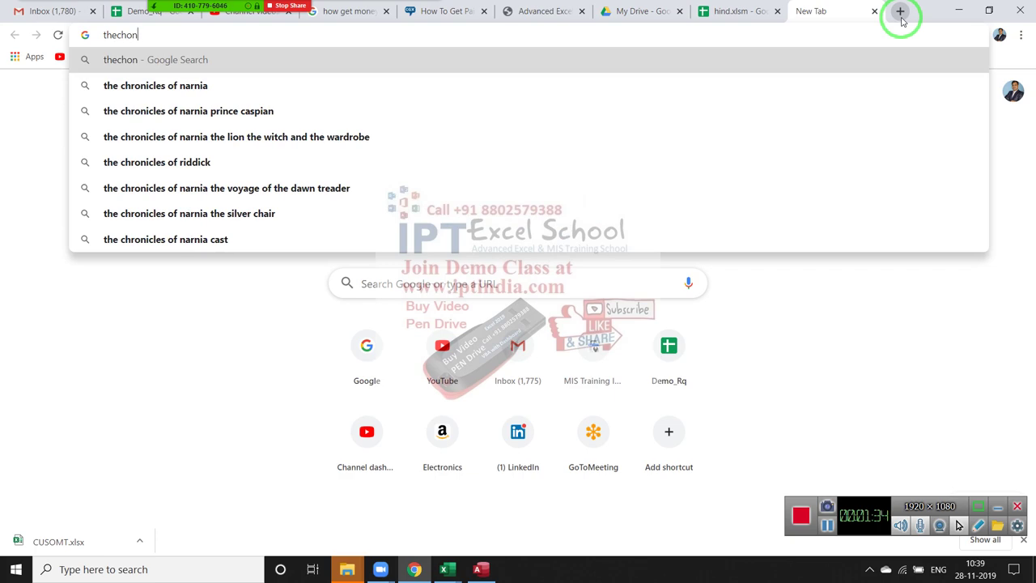
pyautogui.write('the')
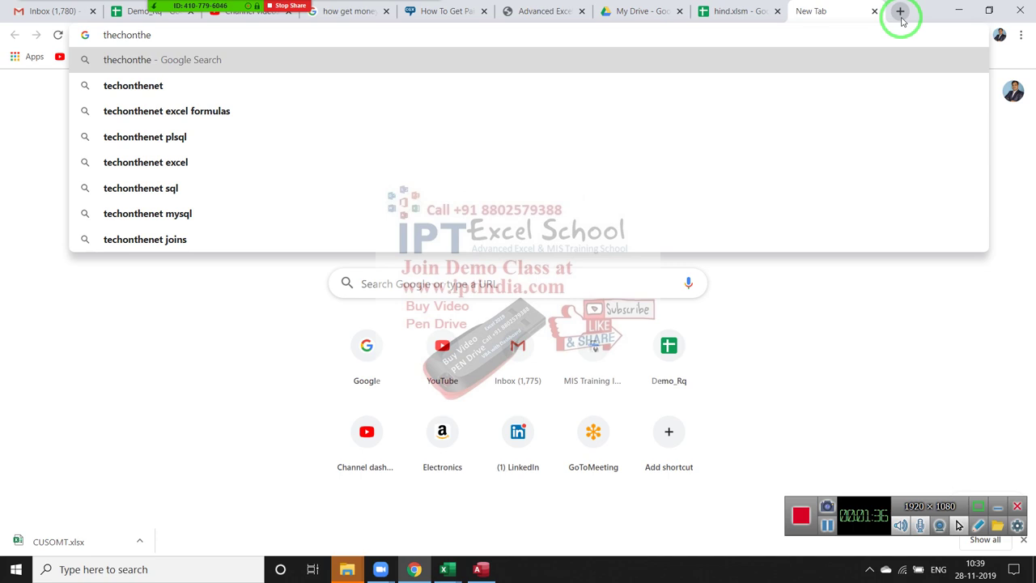
pyautogui.press('Down')
pyautogui.press('Return')
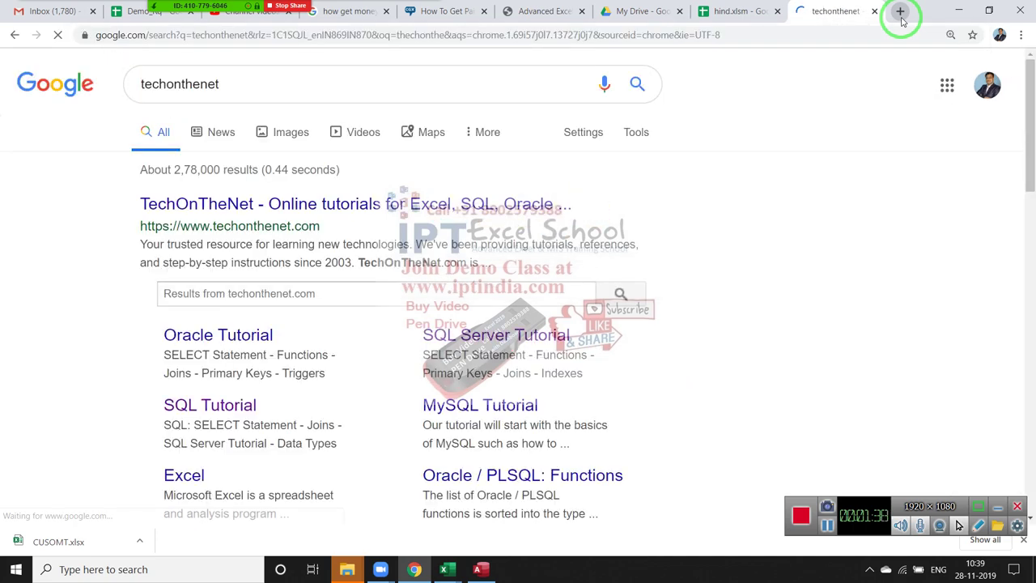
# Open TechOnTheNet's SQL Tutorial SELECT Statement page and review its syntax.
pyautogui.moveTo(695, 23); pyautogui.dragTo(822, 148)
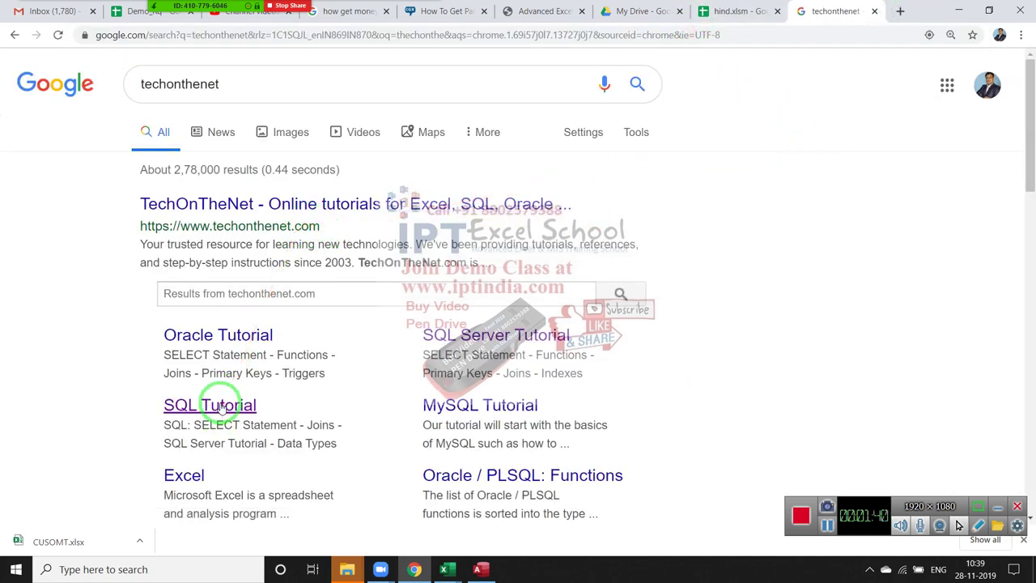
pyautogui.click(221, 406)
pyautogui.scroll(-5, 219, 400)
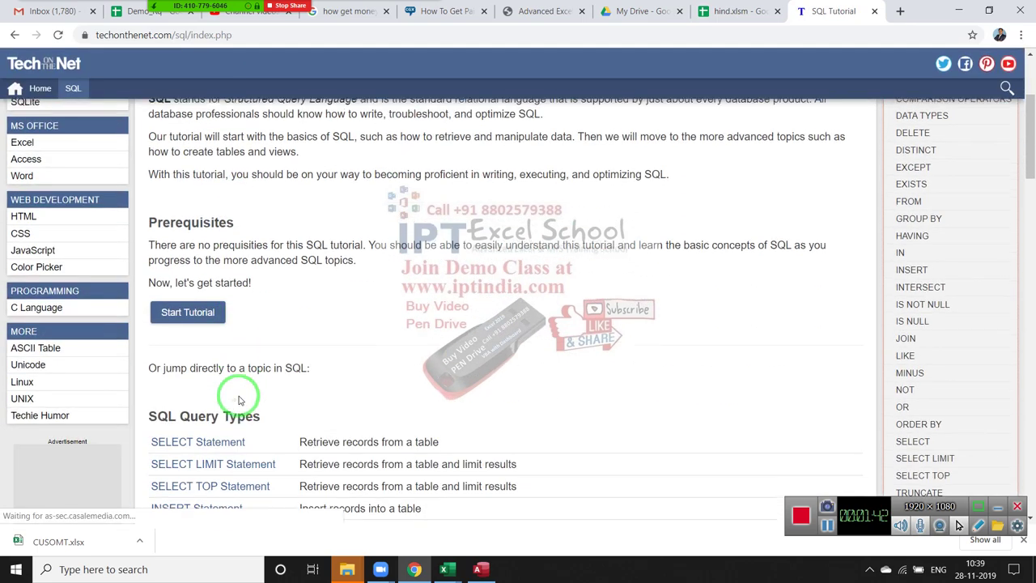
pyautogui.click(220, 371)
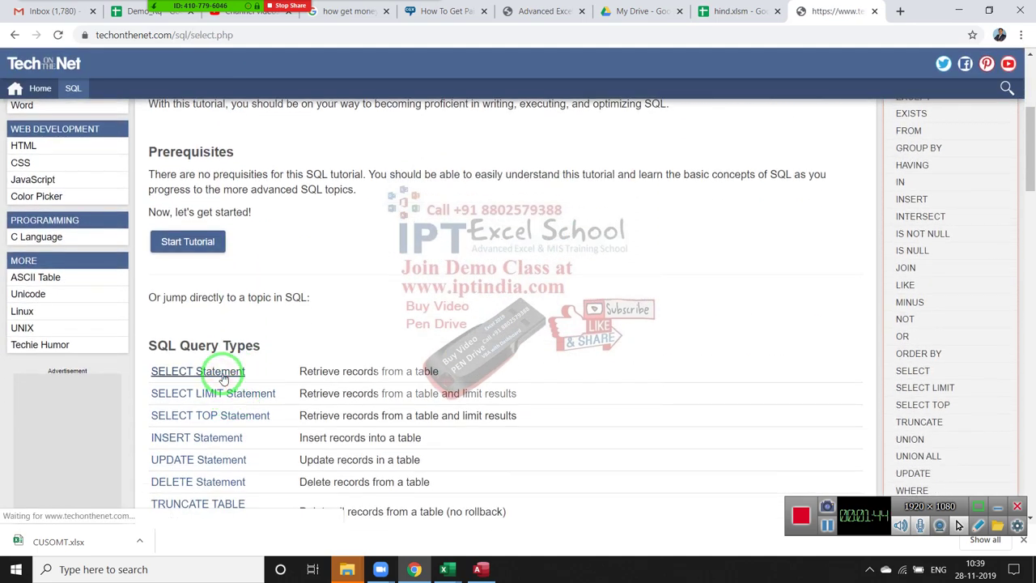
pyautogui.scroll(-3, 488, 356)
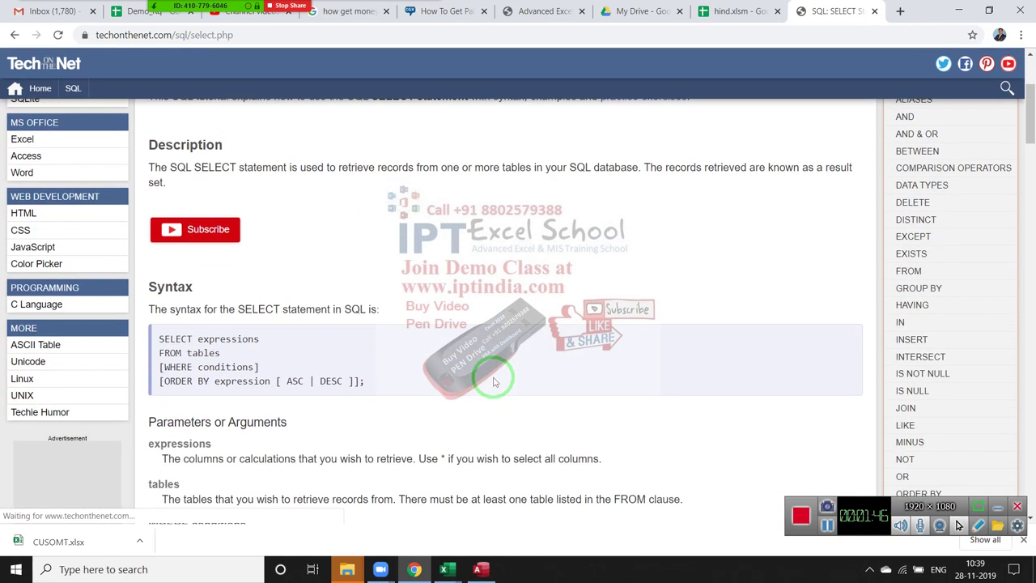
pyautogui.scroll(2, 495, 382)
pyautogui.scroll(-1, 526, 381)
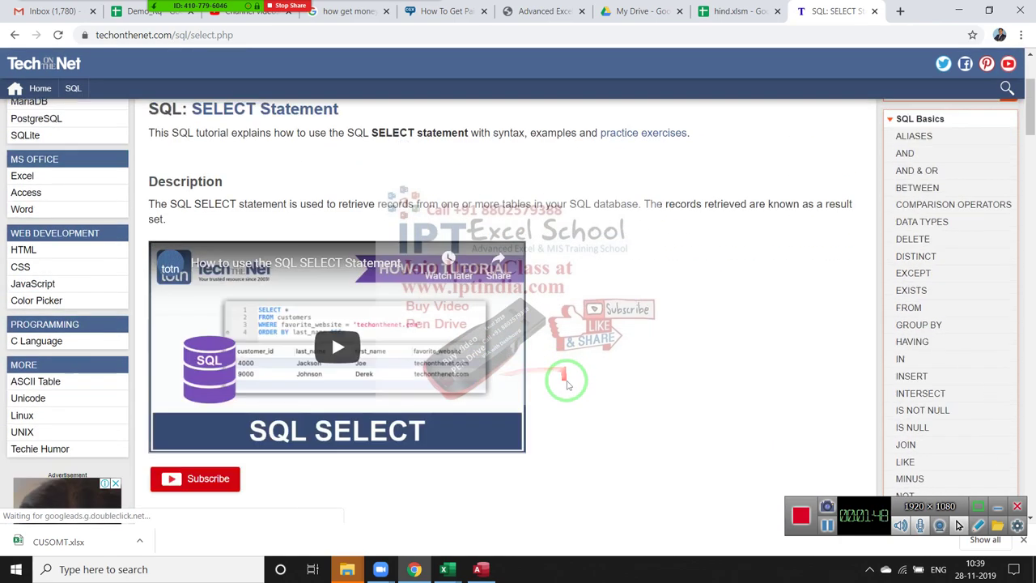
pyautogui.scroll(-2, 567, 385)
pyautogui.scroll(-1, 567, 385)
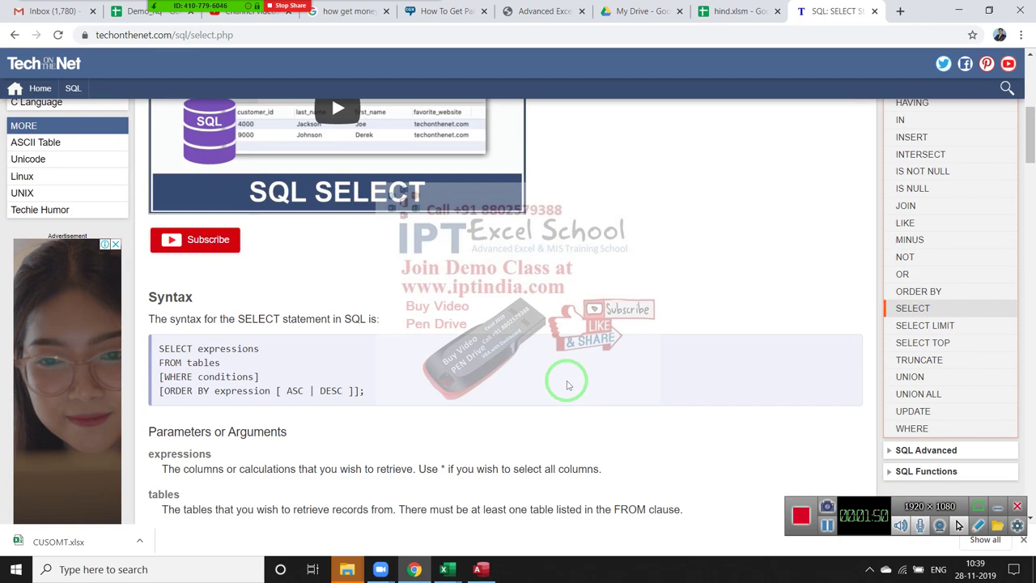
pyautogui.hotkey('alt', 'Tab')
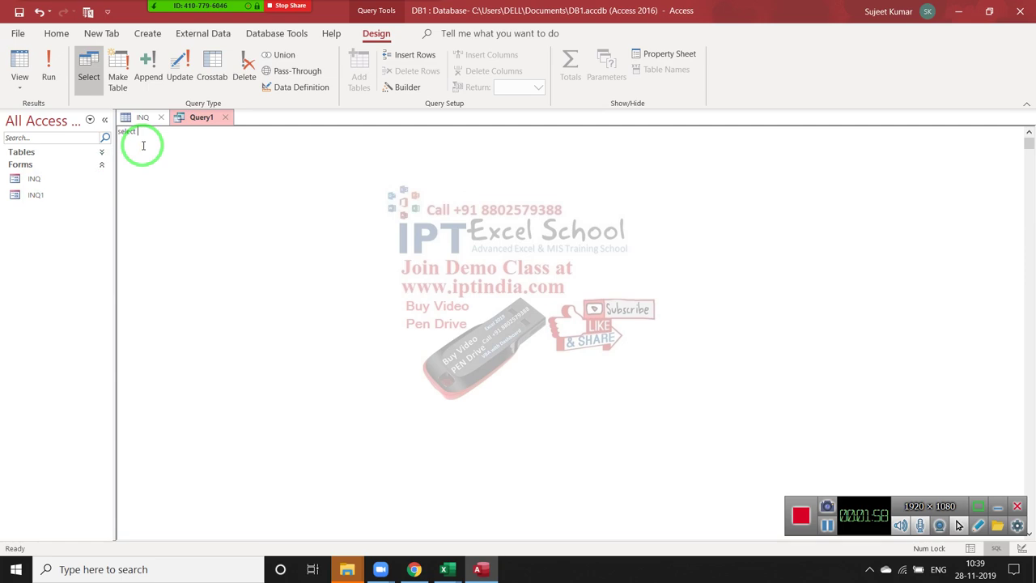
# Complete the SQL as 'select * from INQ' and save the query as Query1 when closing.
pyautogui.write('om INQ')
pyautogui.click(150, 162)
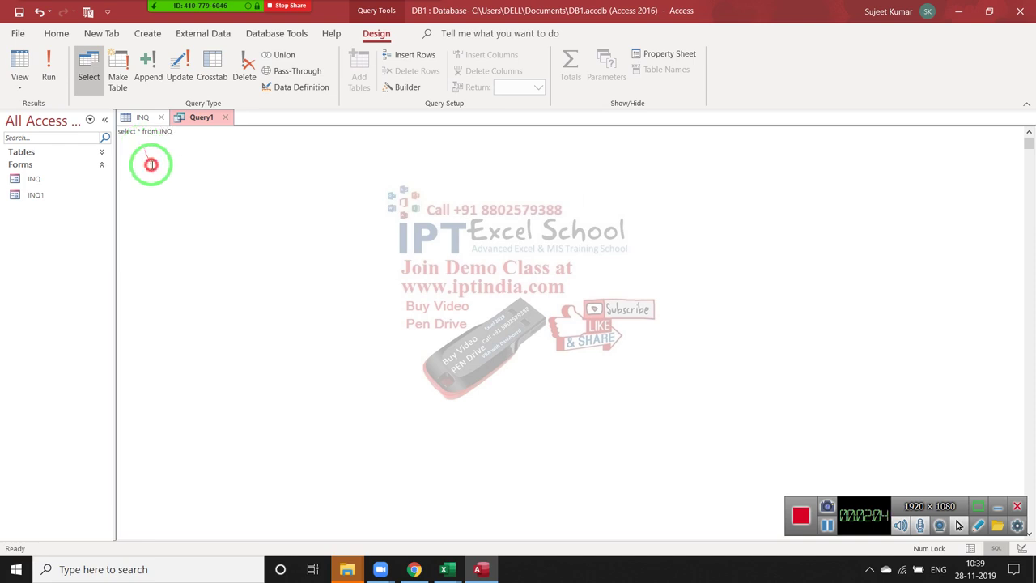
pyautogui.click(220, 119)
pyautogui.click(483, 332)
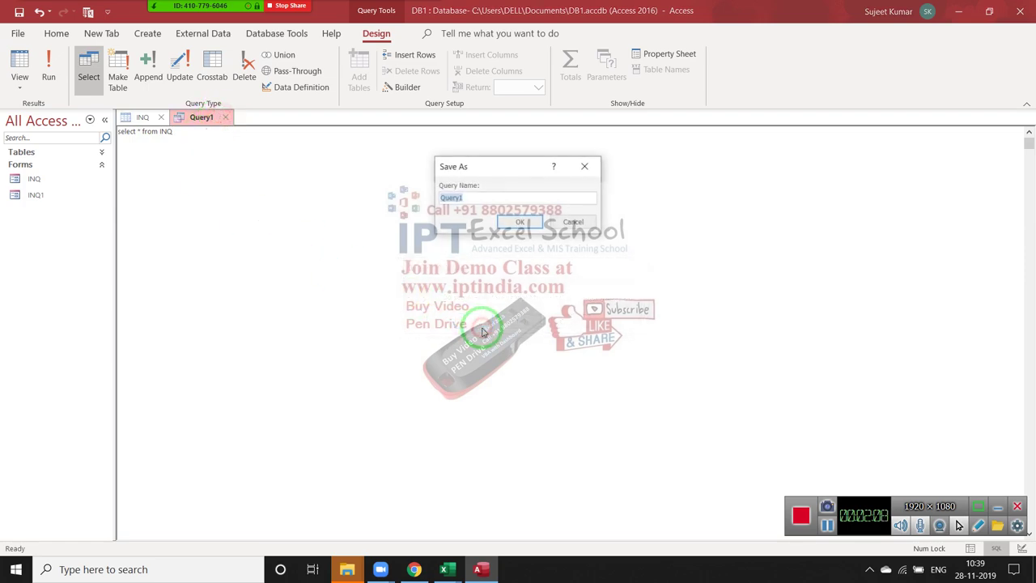
pyautogui.click(520, 222)
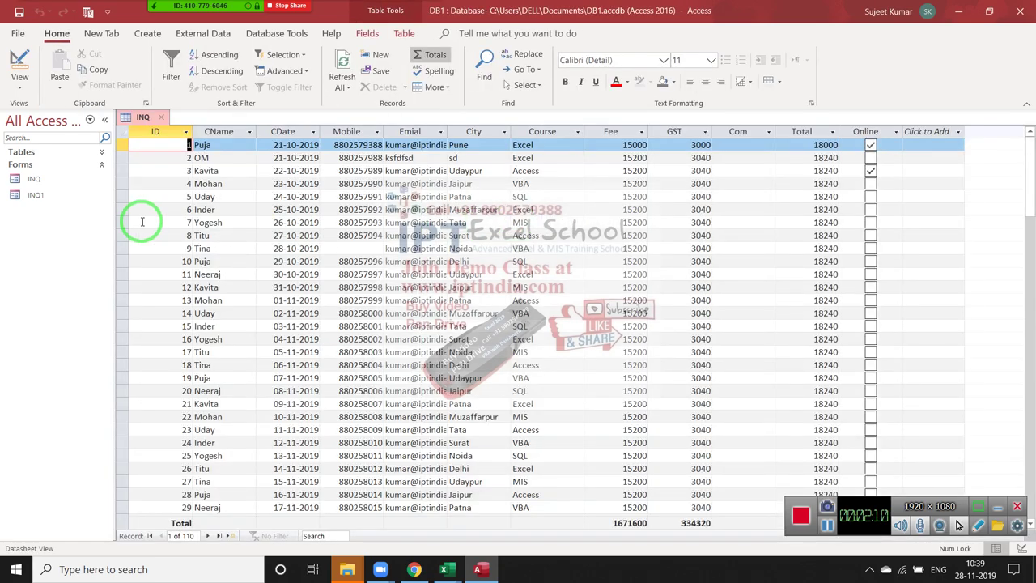
# Open Query1's results, select the fifth record, then close Query1 and the INQ table.
pyautogui.doubleClick(75, 179)
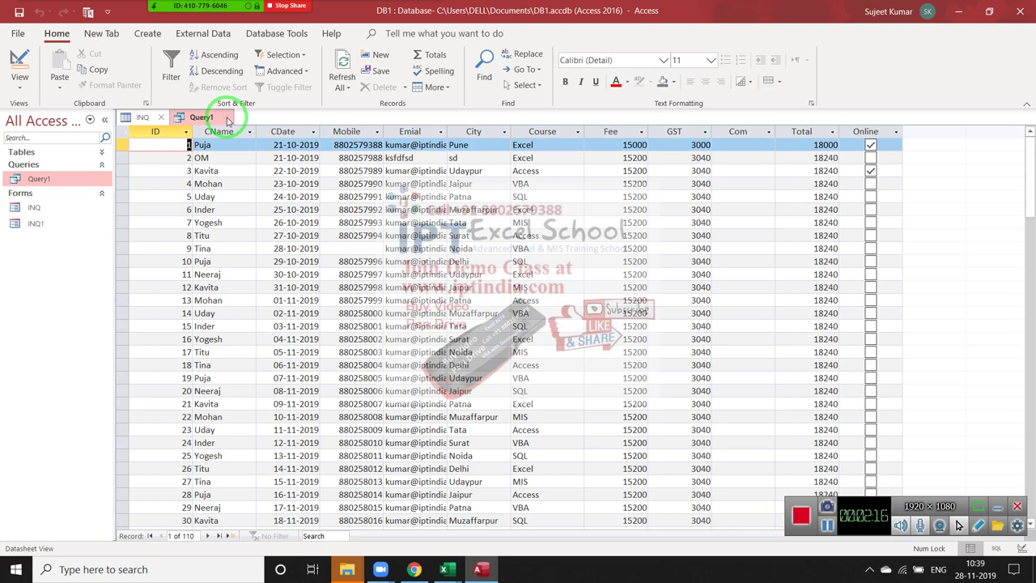
pyautogui.click(232, 197)
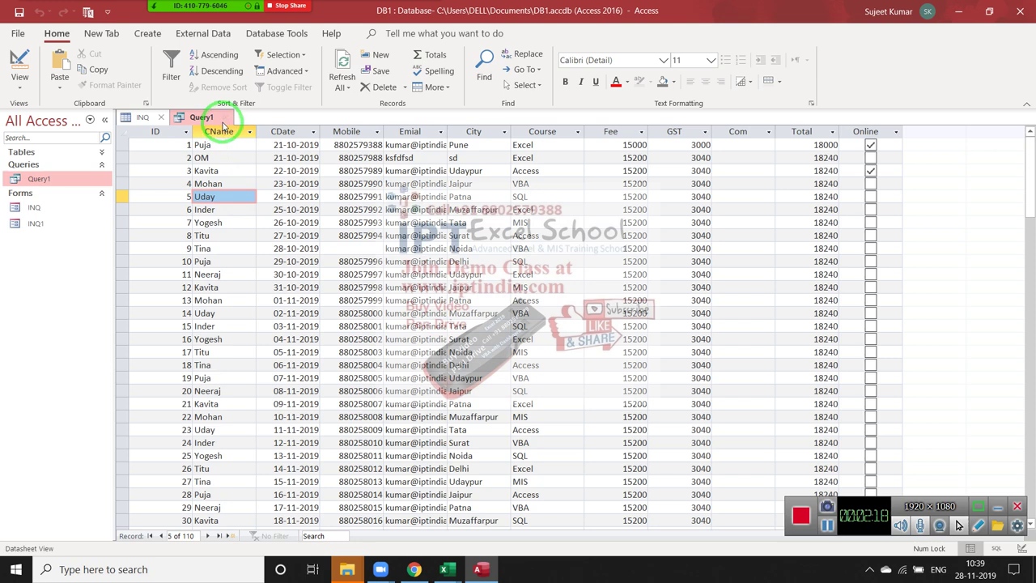
pyautogui.click(227, 117)
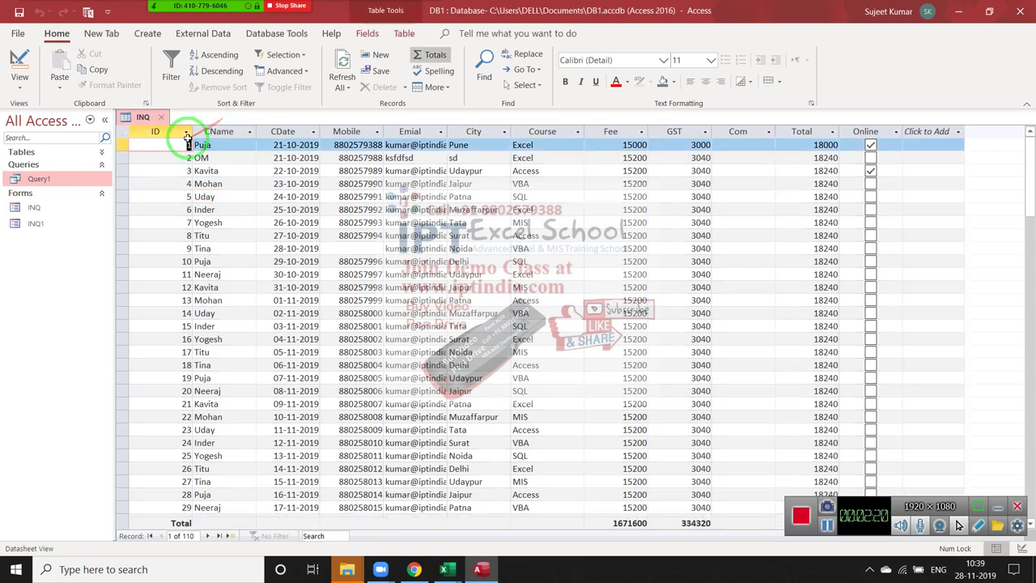
pyautogui.click(160, 118)
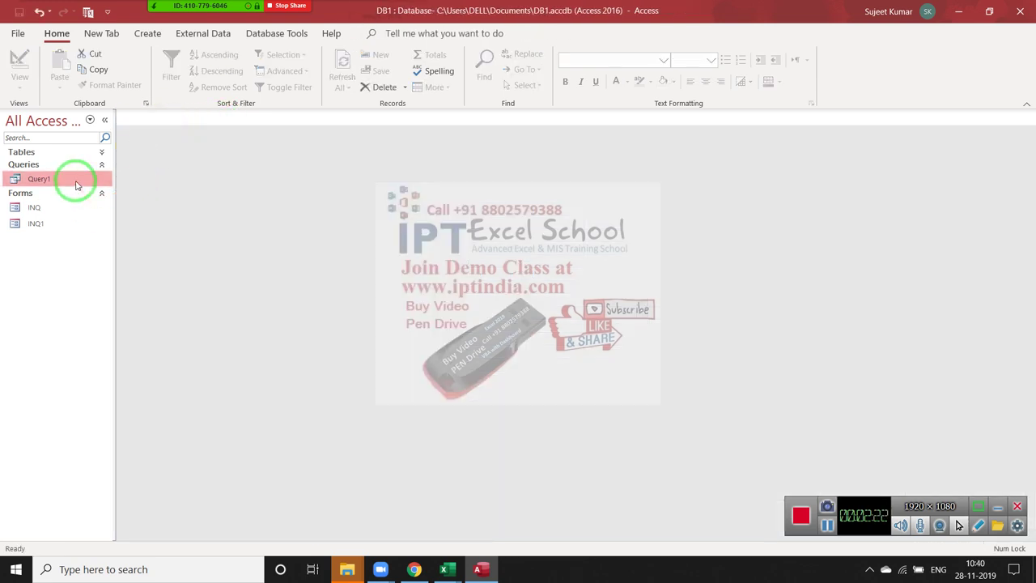
# Reopen Query1 in SQL View, put the caret after FROM INQ;, and go back to the SELECT reference.
pyautogui.rightClick(77, 184)
pyautogui.click(106, 207)
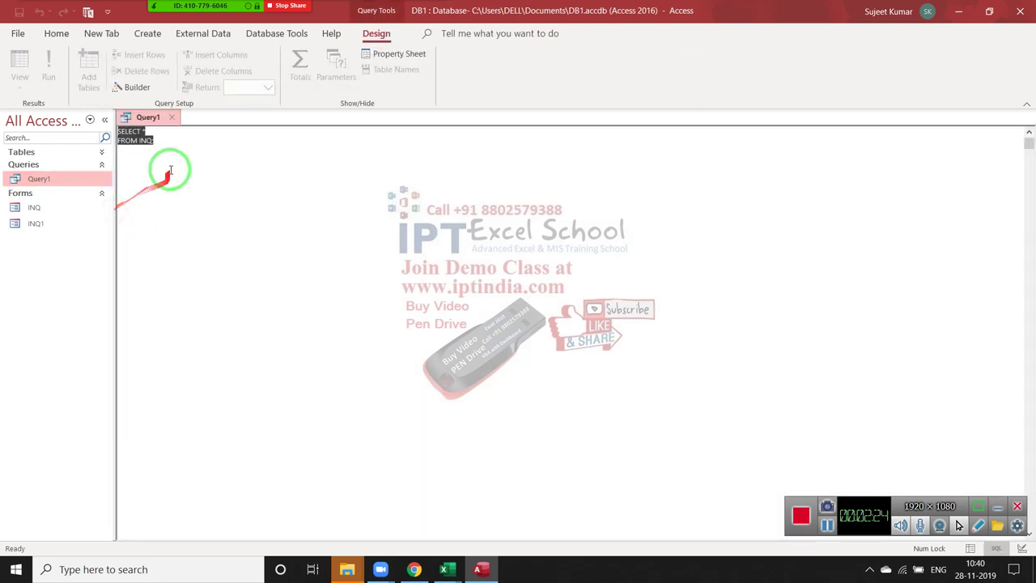
pyautogui.click(170, 153)
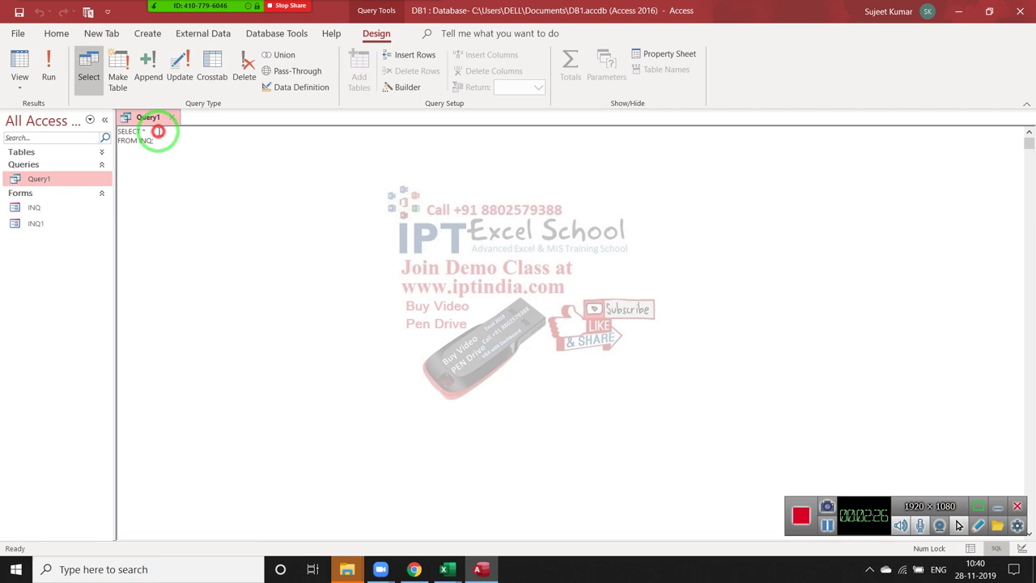
pyautogui.click(144, 131)
pyautogui.doubleClick(144, 131)
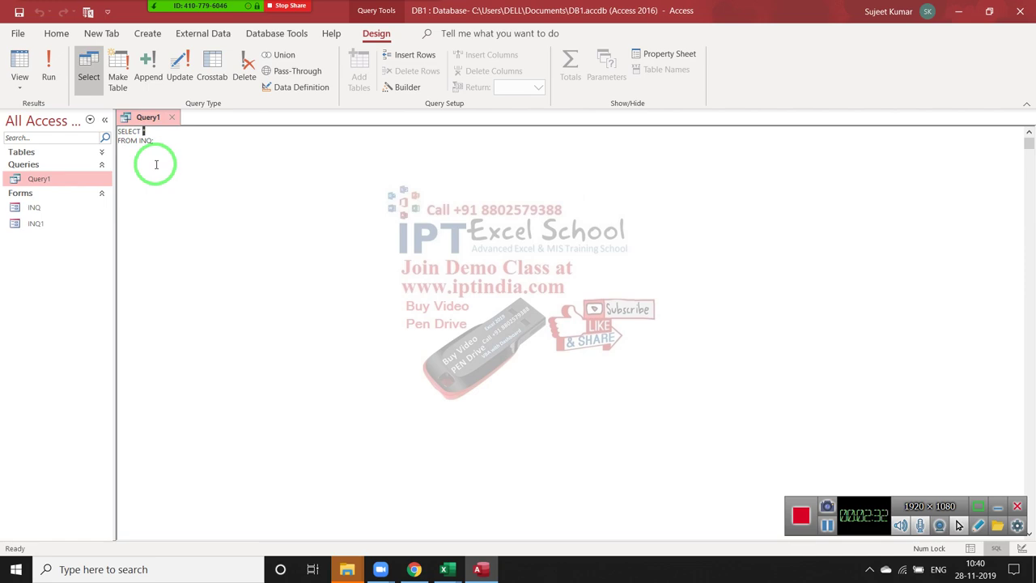
pyautogui.click(156, 140)
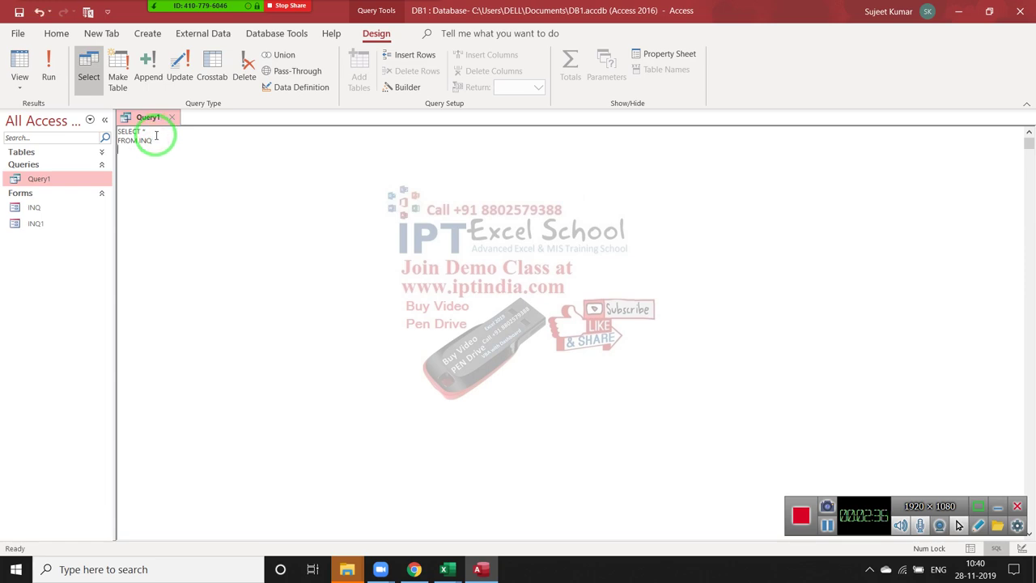
pyautogui.hotkey('alt', 'Tab')
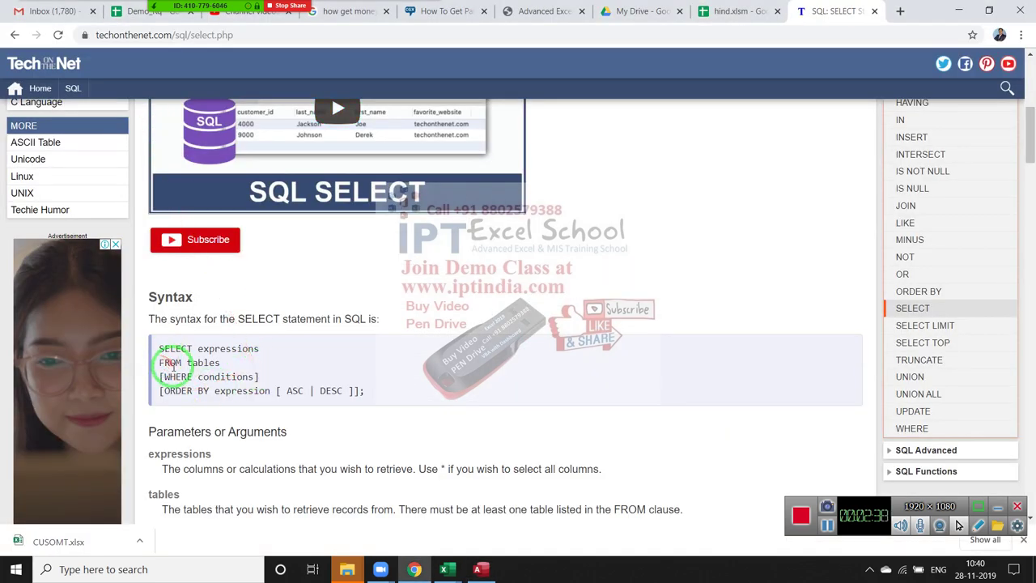
# Highlight SELECT, WHERE and ORDER BY in the TechOnTheNet syntax example, then return to Access.
pyautogui.doubleClick(174, 349)
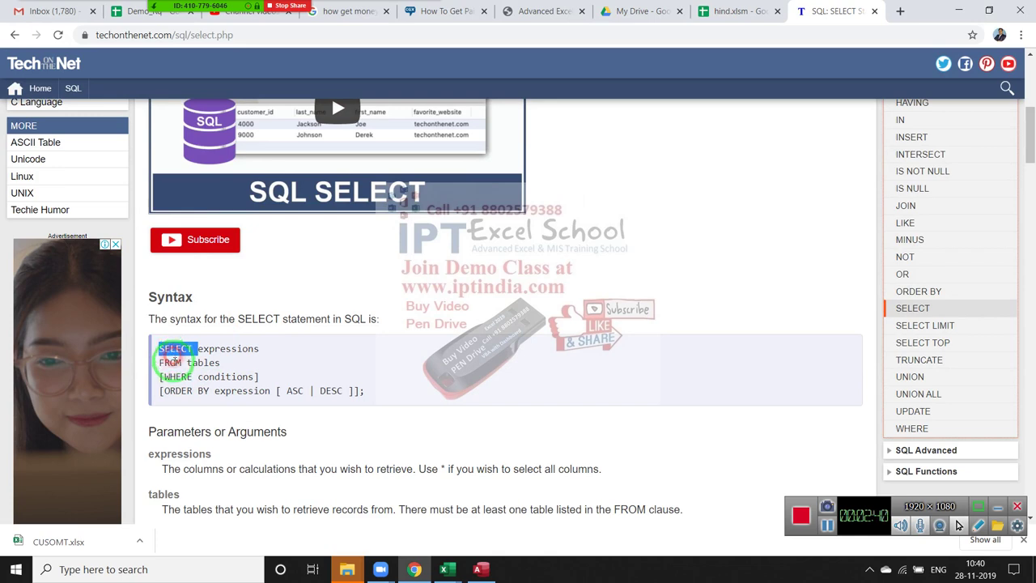
pyautogui.doubleClick(177, 377)
pyautogui.doubleClick(179, 391)
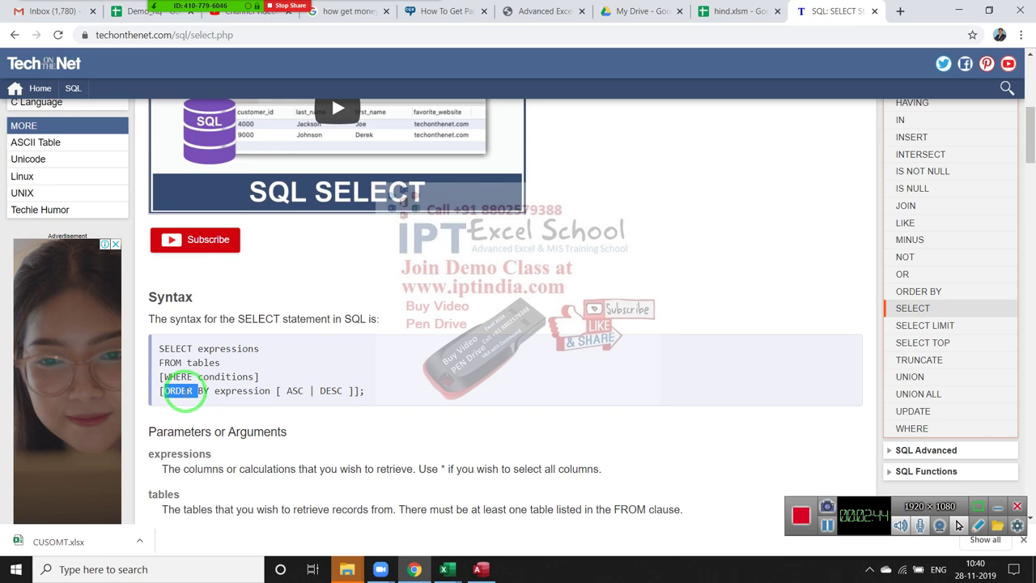
pyautogui.moveTo(197, 376); pyautogui.dragTo(192, 377)
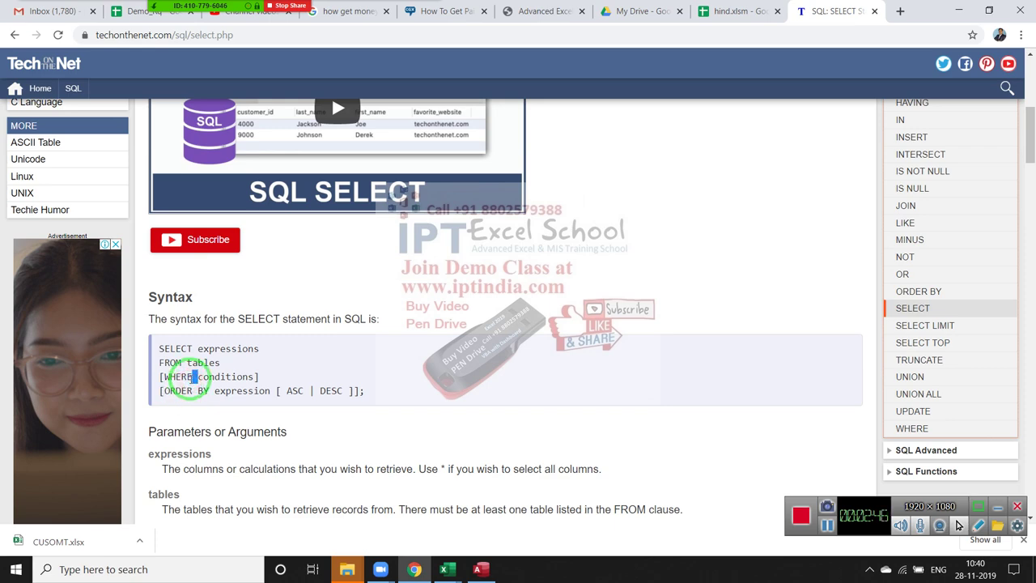
pyautogui.hotkey('alt', 'Tab')
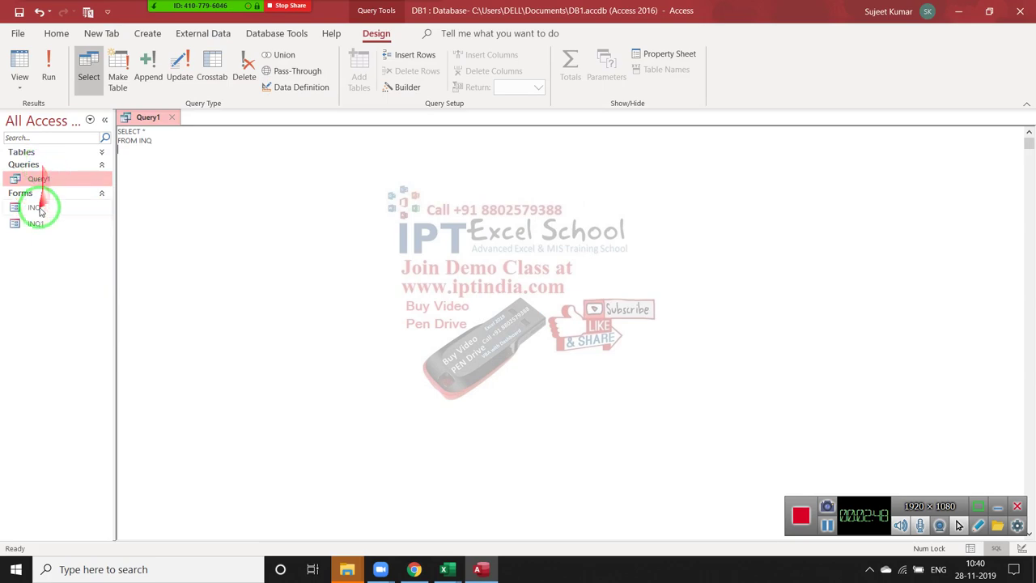
# Open the INQ form and expand the Tables list.
pyautogui.doubleClick(35, 208)
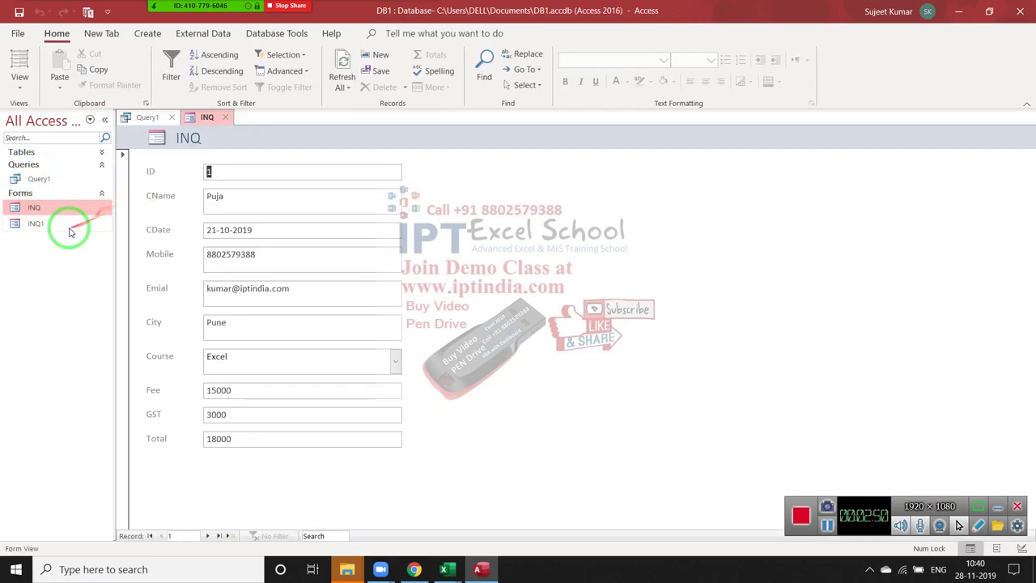
pyautogui.click(54, 164)
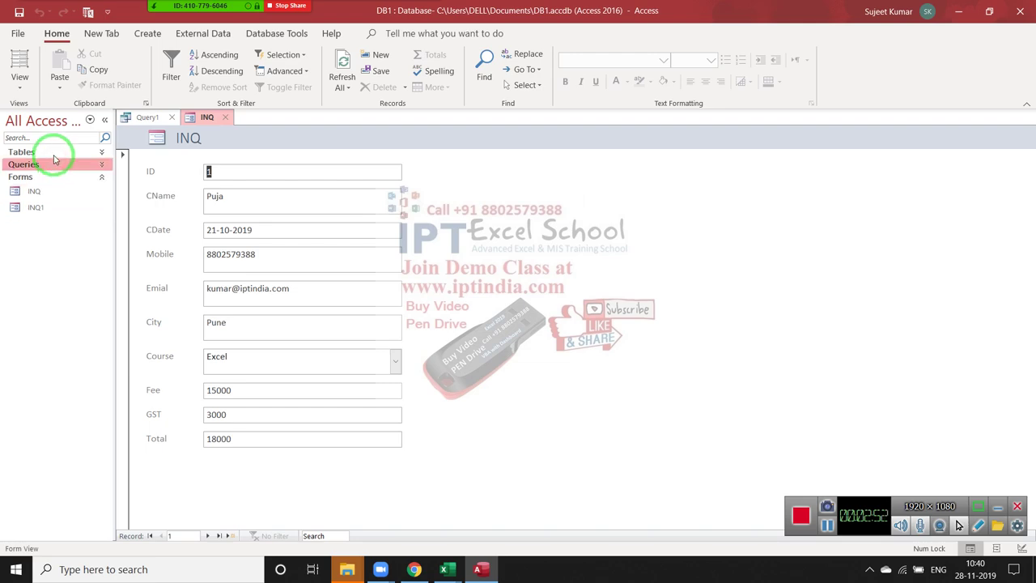
pyautogui.click(55, 153)
# Open the INQ table datasheet, select the Course column, and begin a where line in Query1.
pyautogui.doubleClick(35, 166)
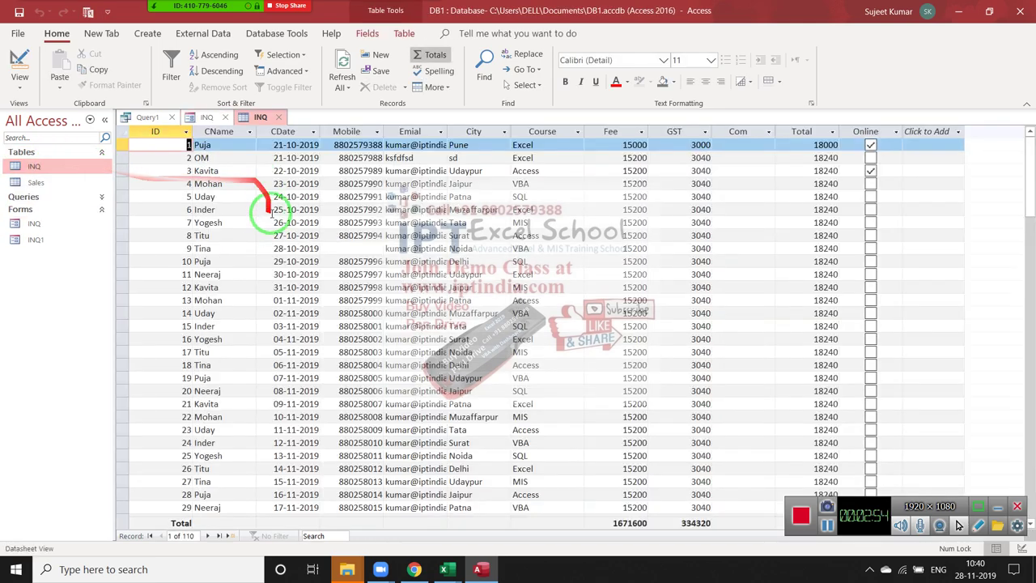
pyautogui.click(368, 261)
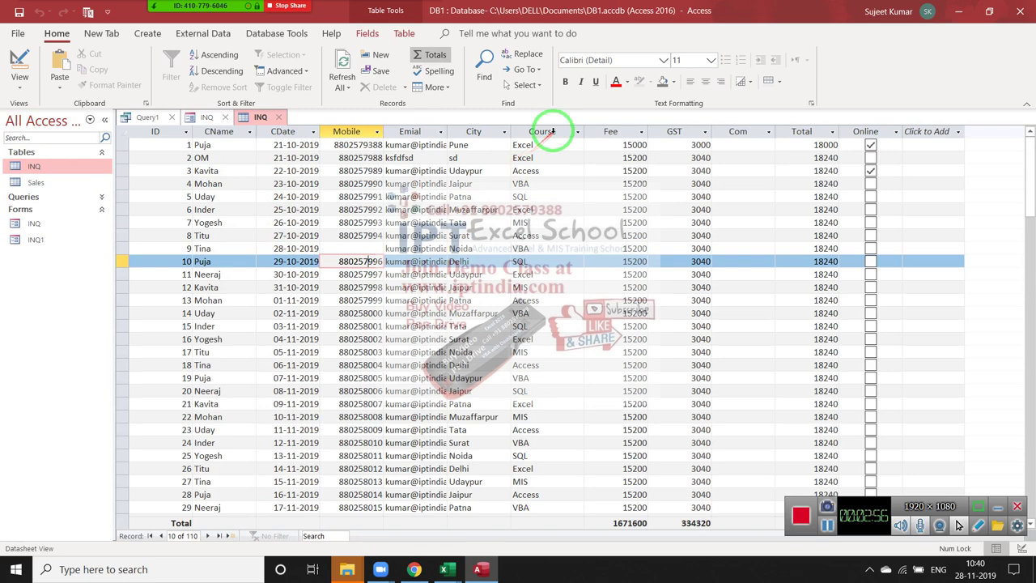
pyautogui.click(552, 131)
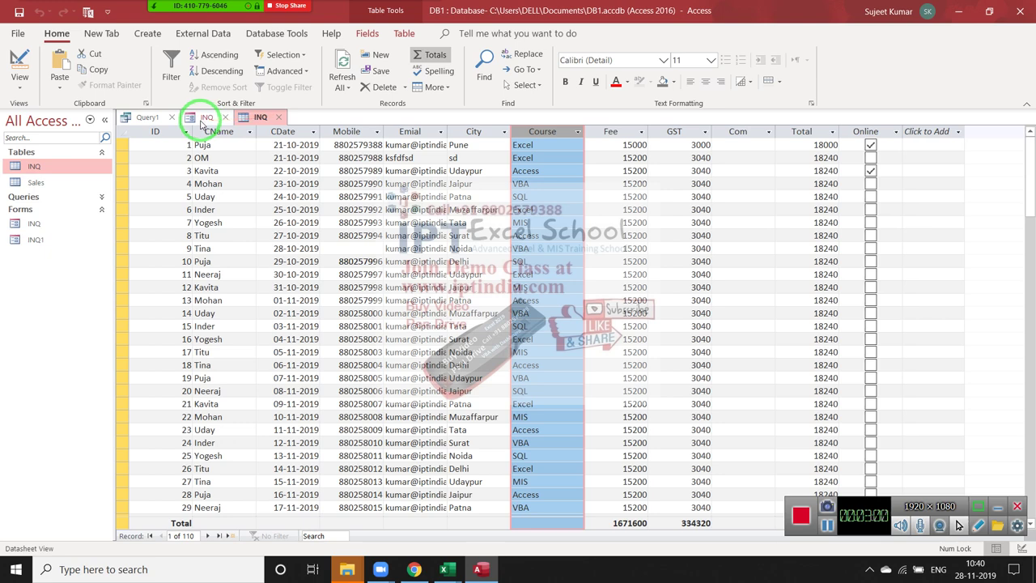
pyautogui.scroll(-5, 198, 162)
pyautogui.scroll(5, 211, 186)
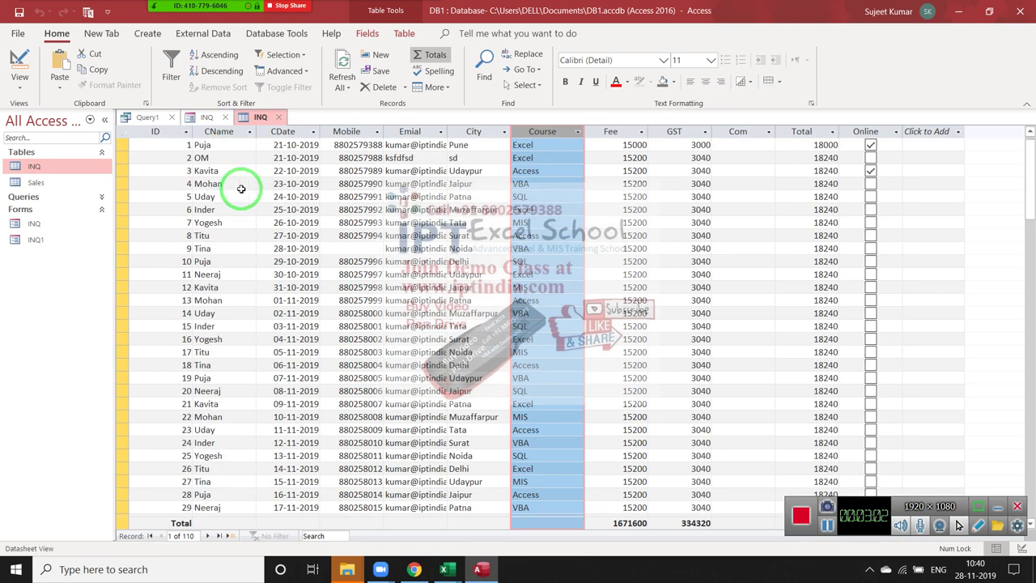
pyautogui.click(137, 119)
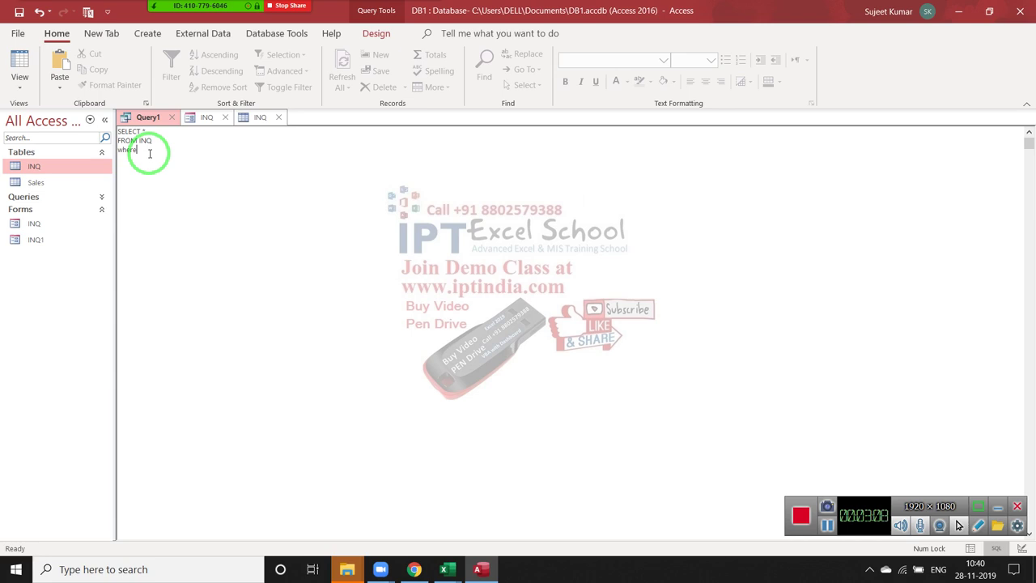
# Complete the filter as where Courses="Excel" and save Query1 when closing it.
pyautogui.write('les')
pyautogui.write('s')
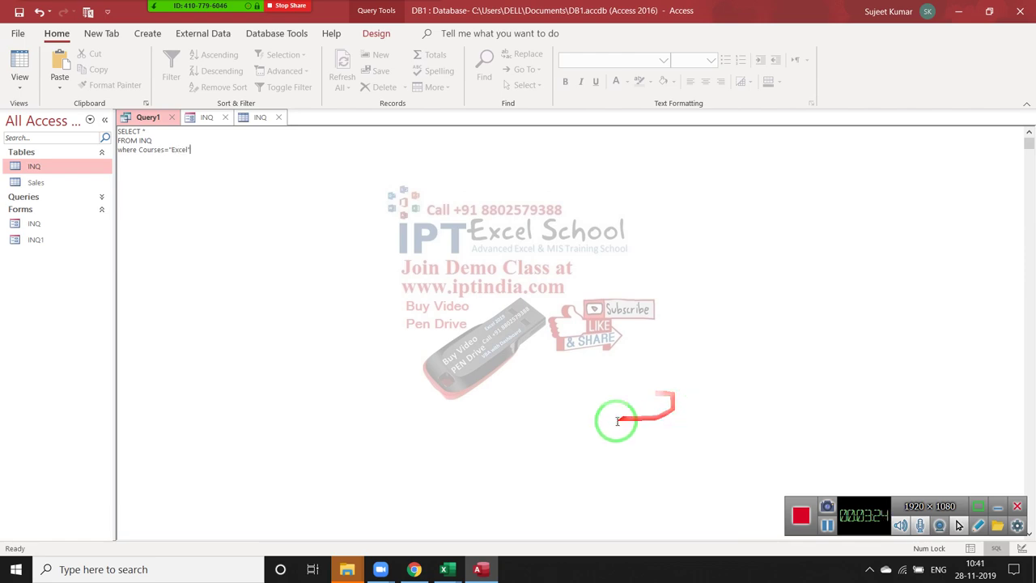
pyautogui.click(175, 119)
pyautogui.click(550, 304)
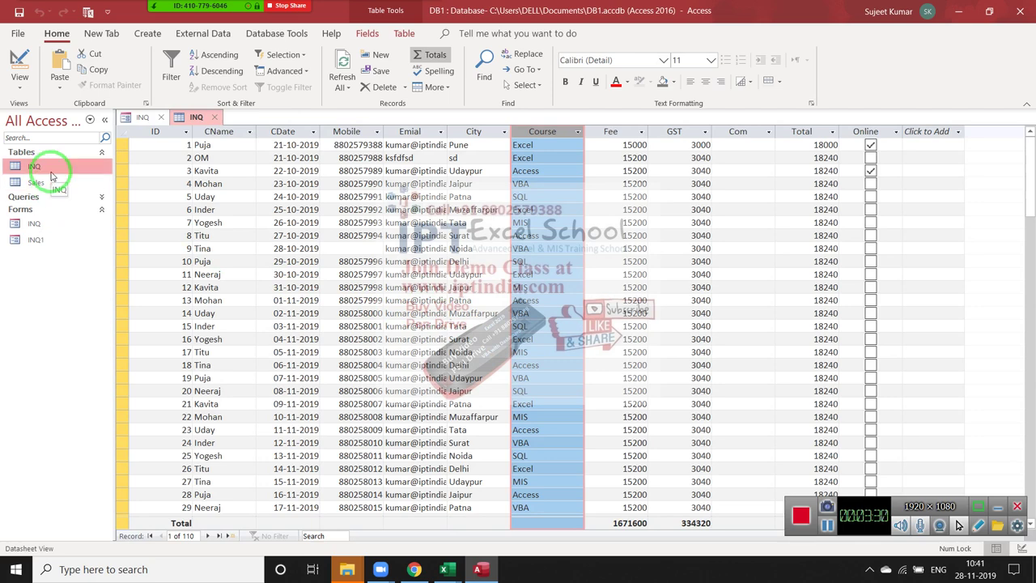
# Open the INQ form and run Query1, dismissing its prompt asking for Courses.
pyautogui.doubleClick(49, 226)
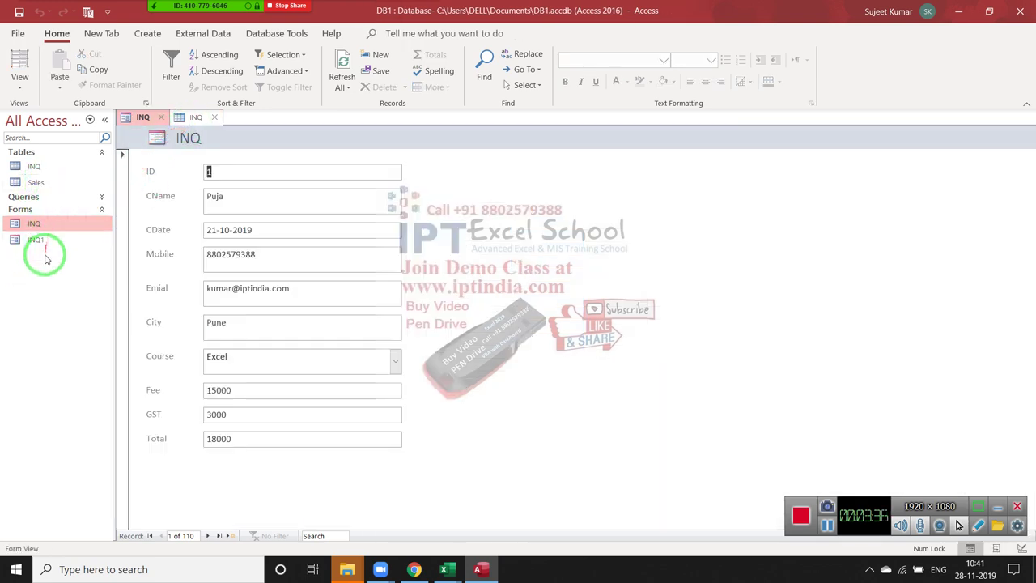
pyautogui.click(33, 198)
pyautogui.click(39, 212)
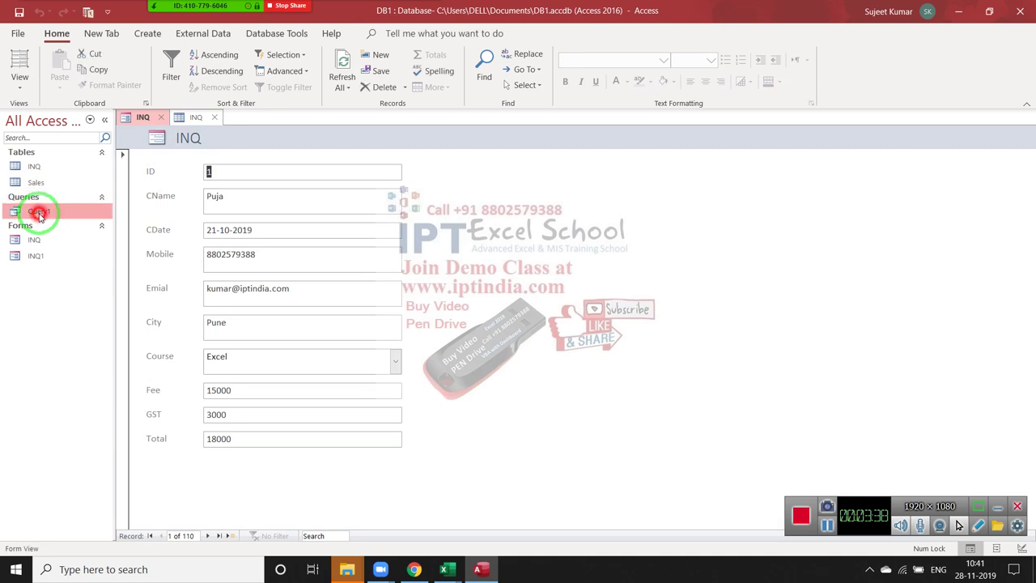
pyautogui.doubleClick(39, 214)
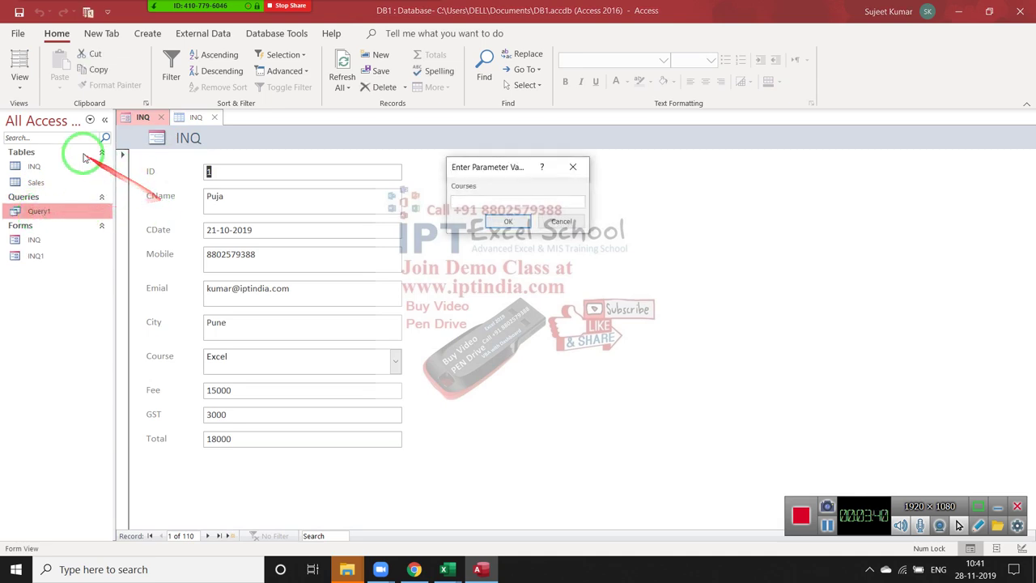
pyautogui.click(147, 119)
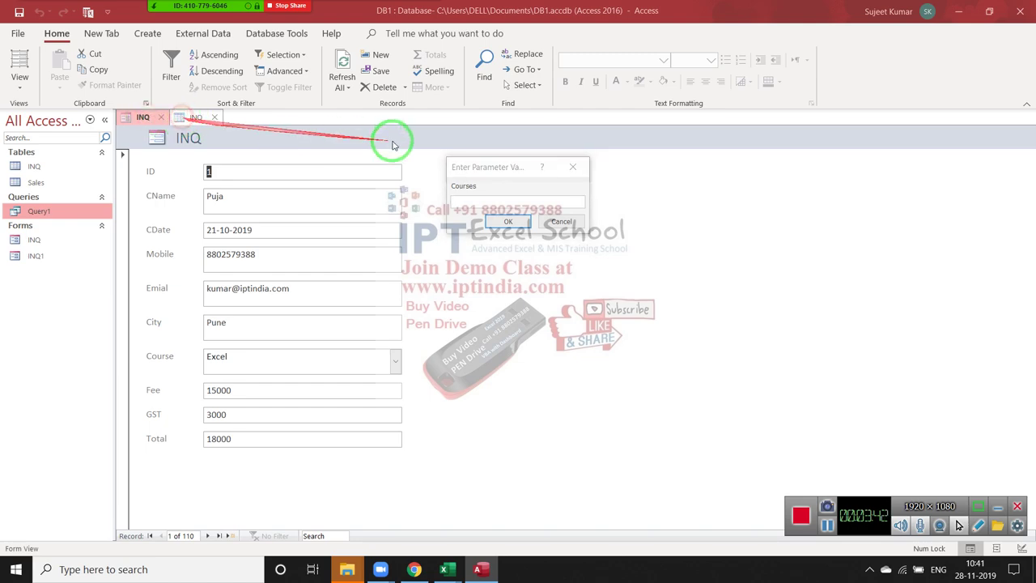
pyautogui.click(561, 223)
# Close the open tabs and check the exact Course field name in the INQ table datasheet.
pyautogui.click(214, 117)
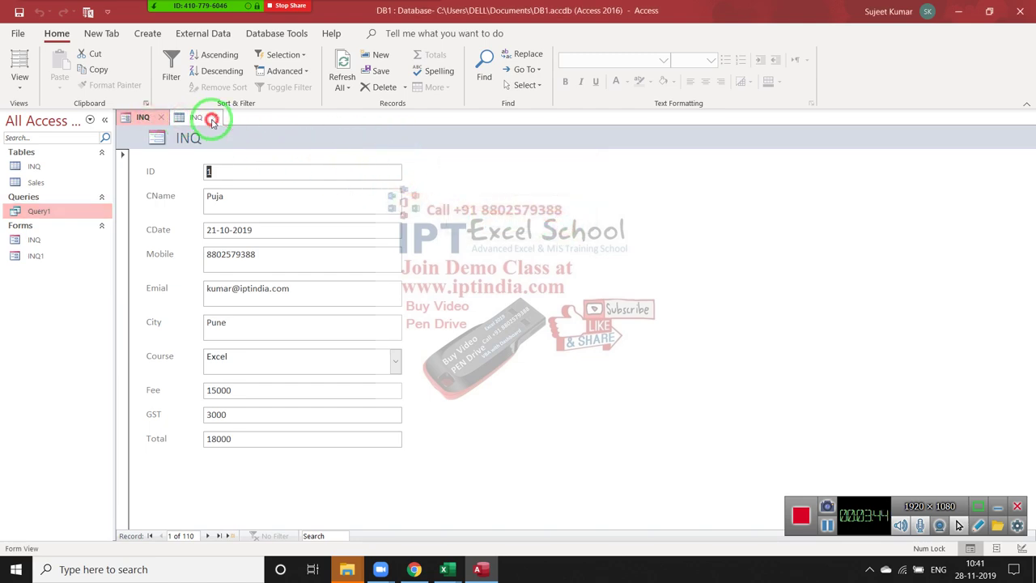
pyautogui.click(161, 117)
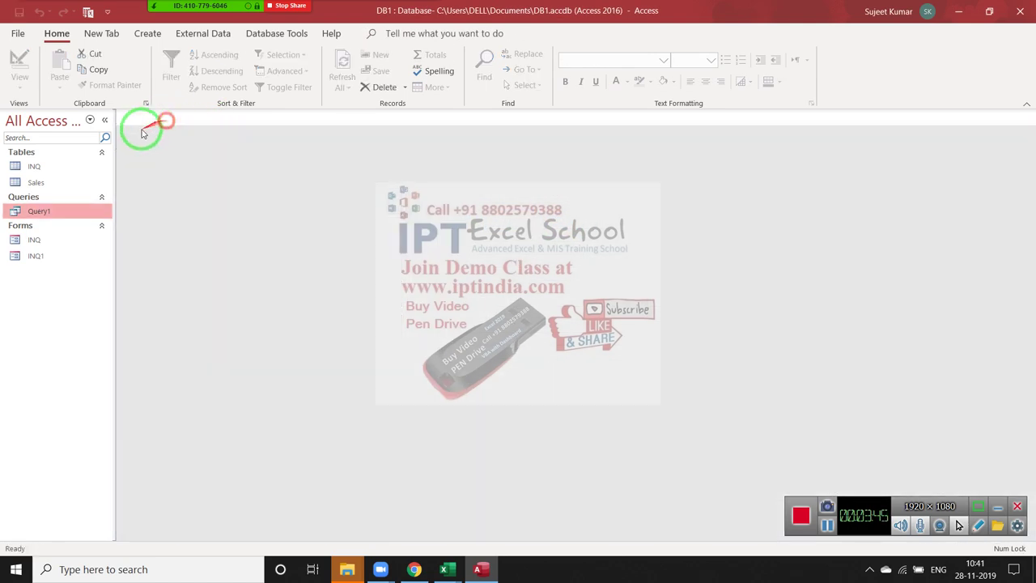
pyautogui.doubleClick(40, 166)
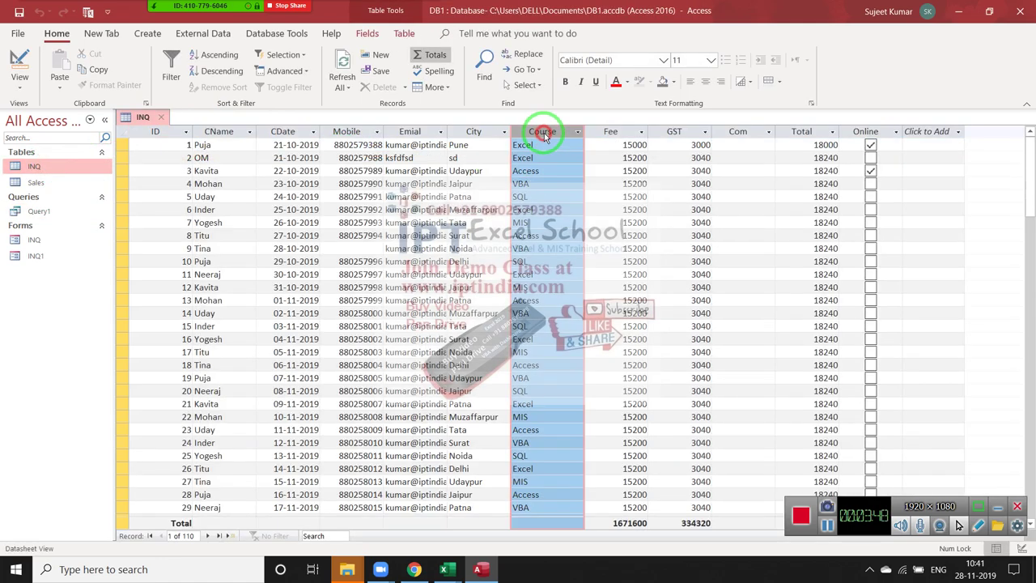
pyautogui.doubleClick(542, 132)
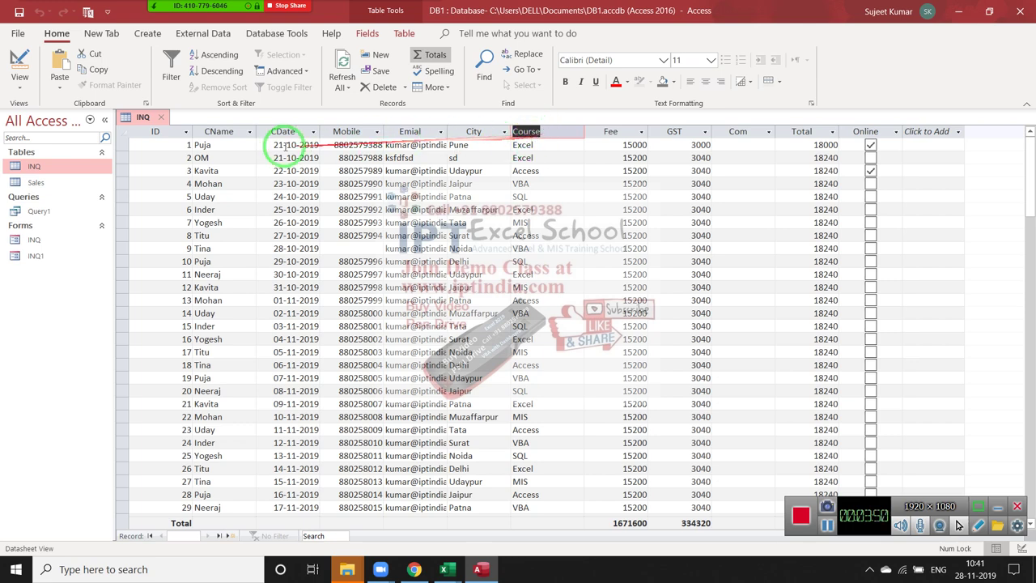
pyautogui.click(161, 117)
# Correct Query1 to WHERE Course="Excel", save it and run it to list 23 Excel records.
pyautogui.click(46, 213)
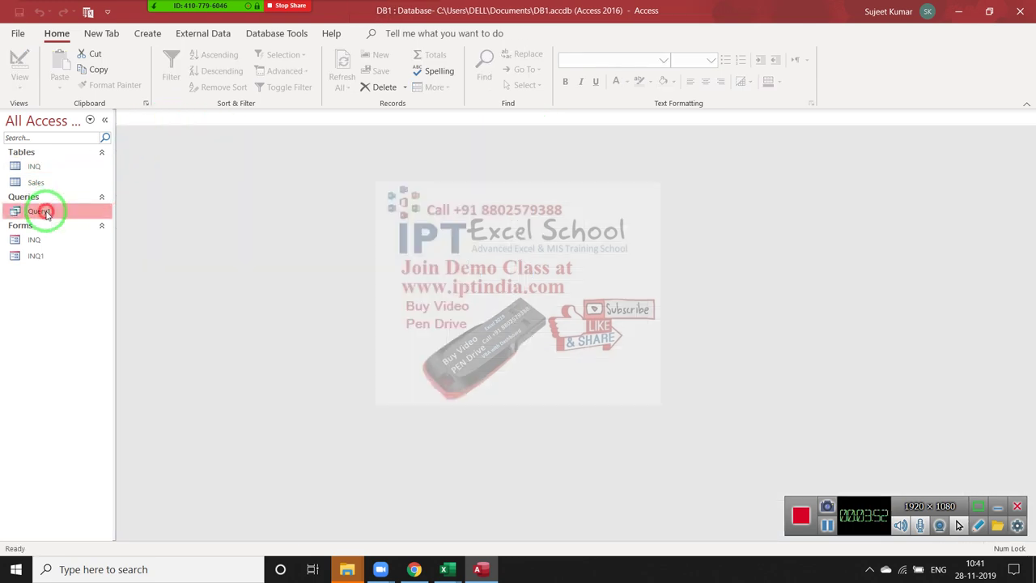
pyautogui.rightClick(46, 213)
pyautogui.click(68, 239)
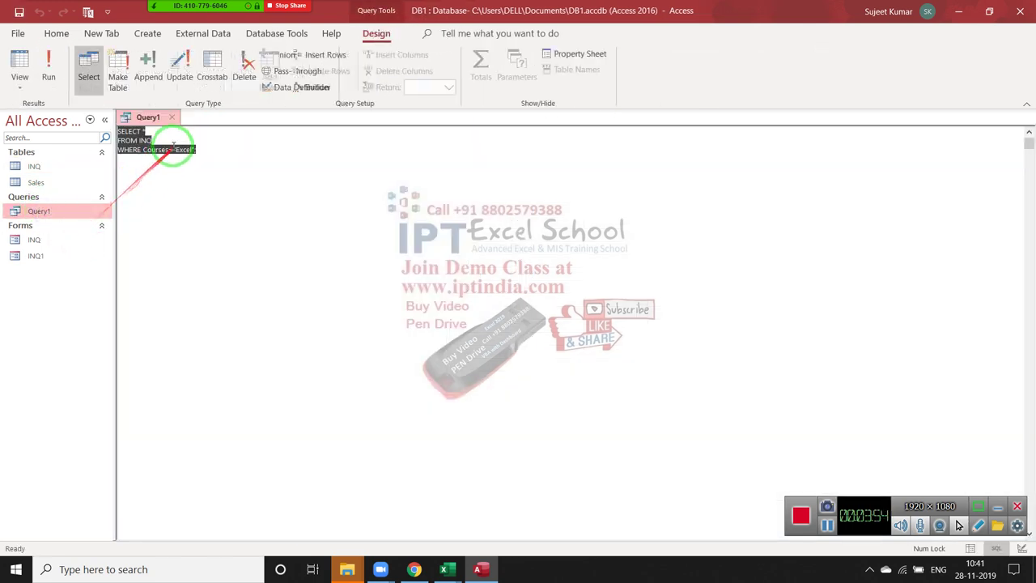
pyautogui.click(154, 162)
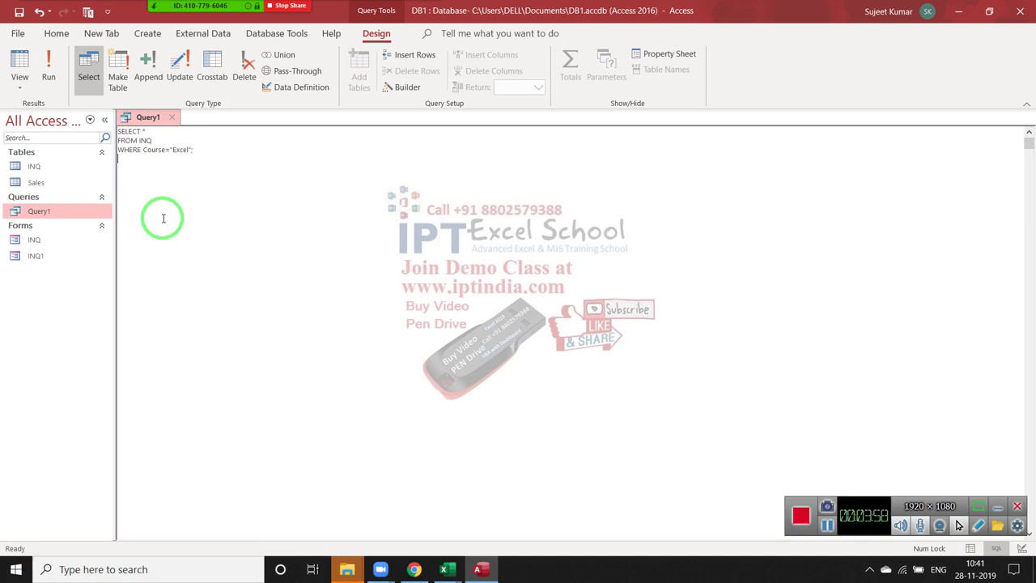
pyautogui.click(171, 117)
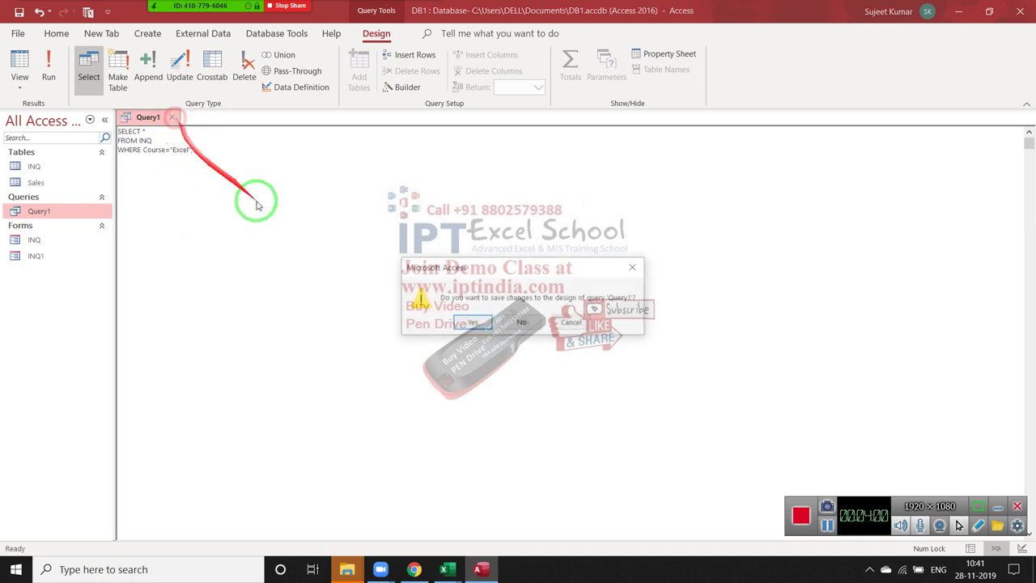
pyautogui.click(473, 322)
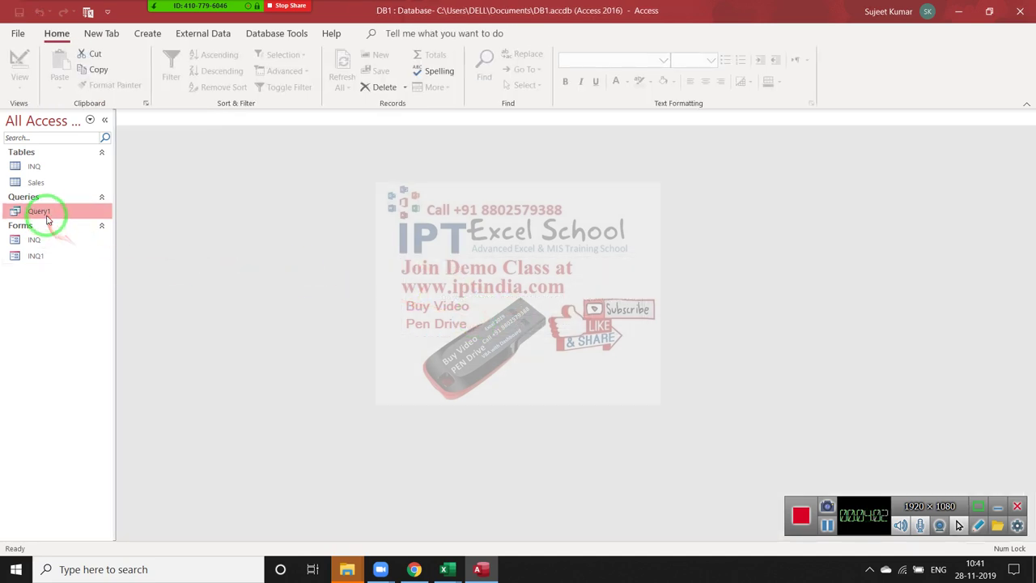
pyautogui.doubleClick(46, 217)
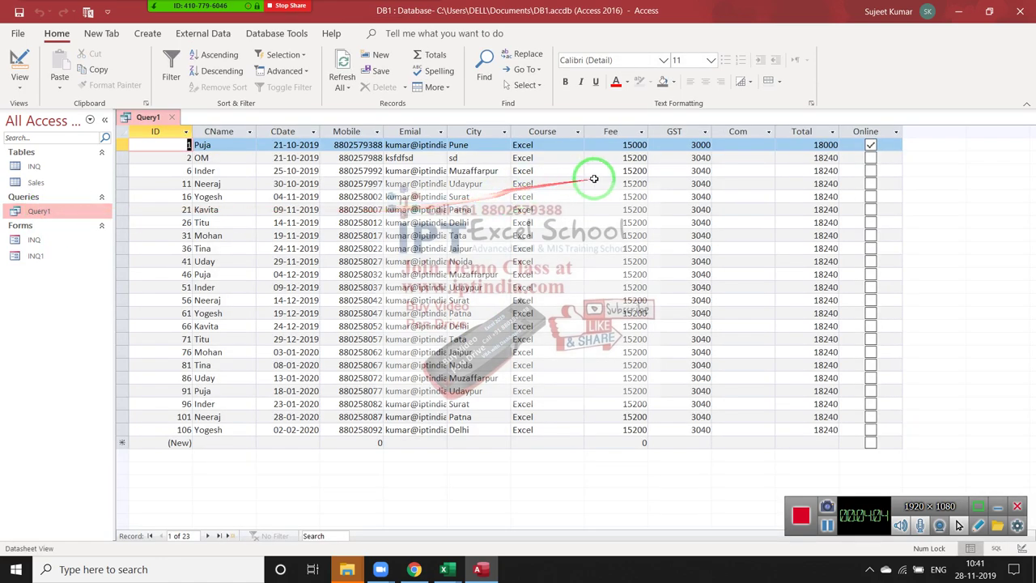
# Browse the 23 Excel results, selecting the Course column and Inder's Course value, then close them.
pyautogui.click(530, 132)
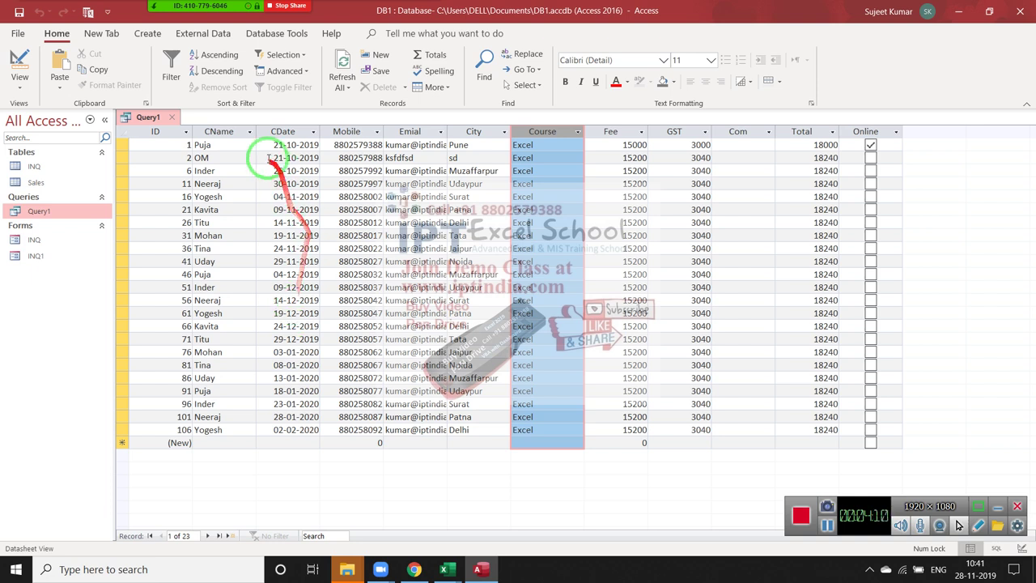
pyautogui.click(172, 117)
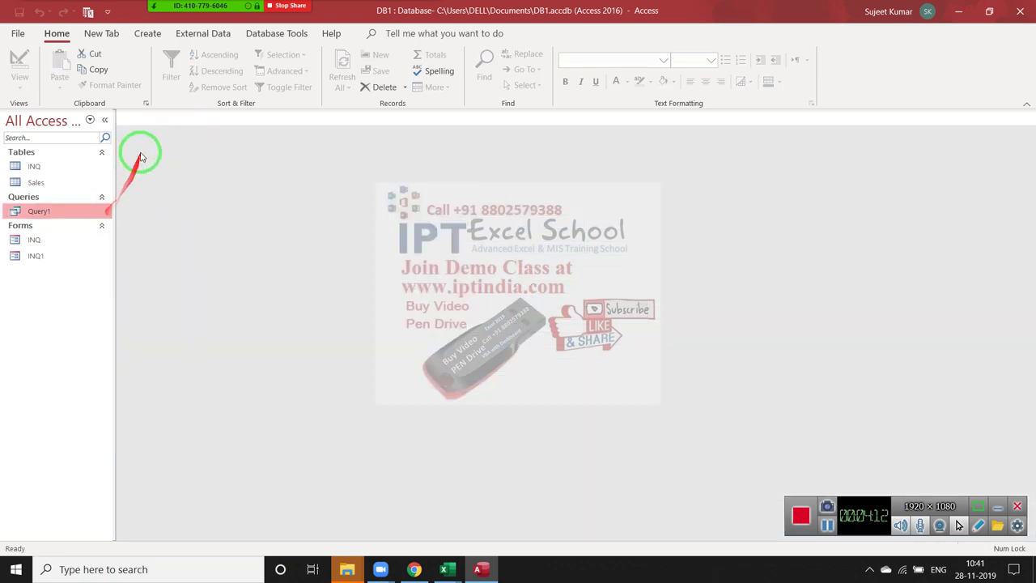
pyautogui.click(79, 212)
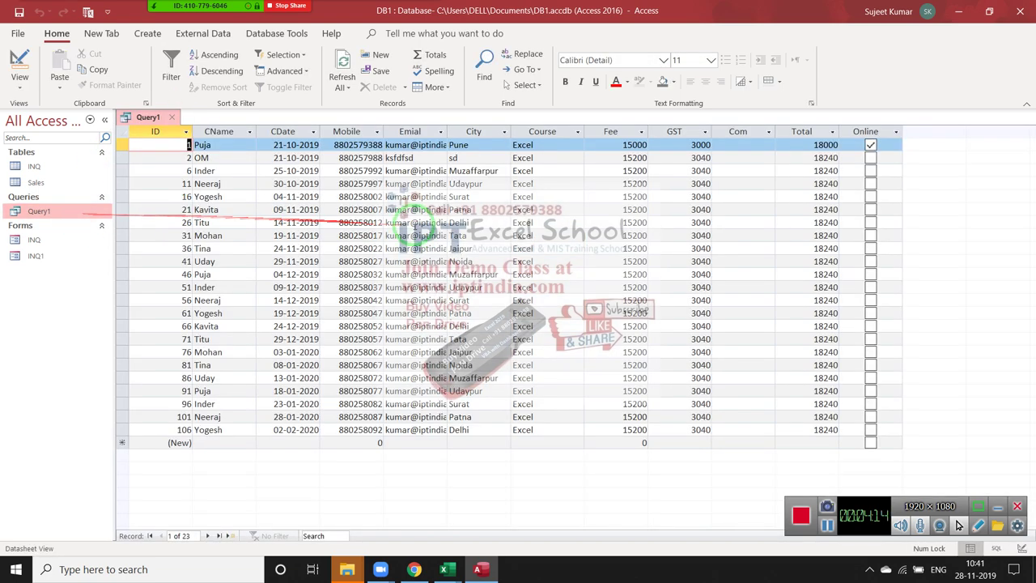
pyautogui.click(541, 170)
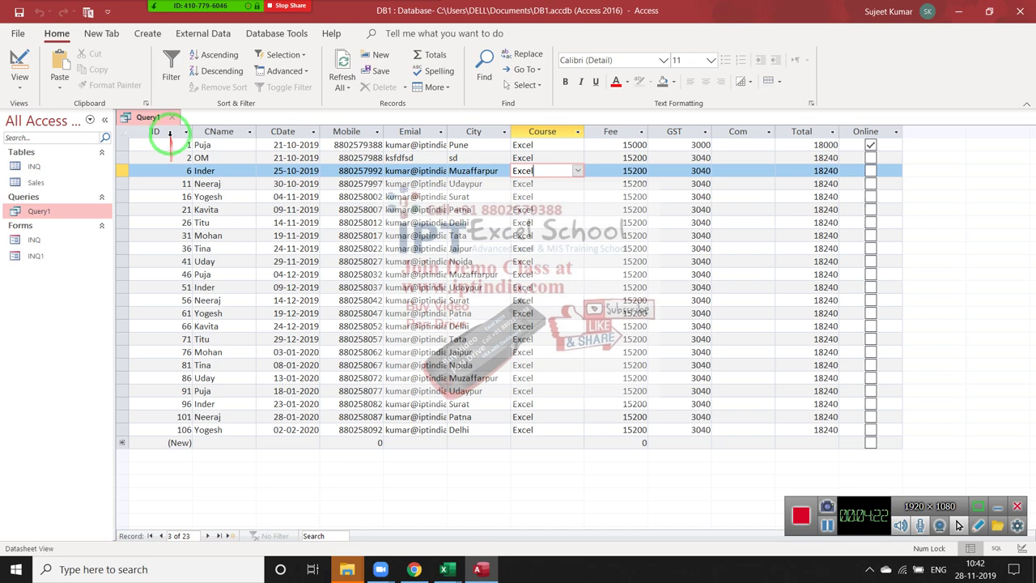
pyautogui.click(172, 121)
# Add City="Delhi" to Query1's WHERE clause, save, and run it to get 3 Excel records.
pyautogui.rightClick(79, 210)
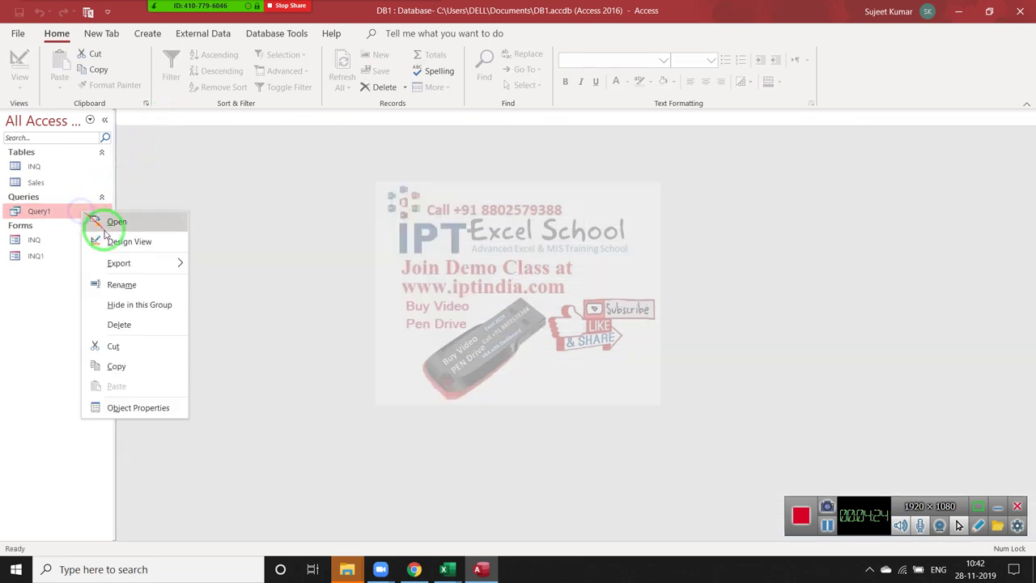
pyautogui.click(122, 241)
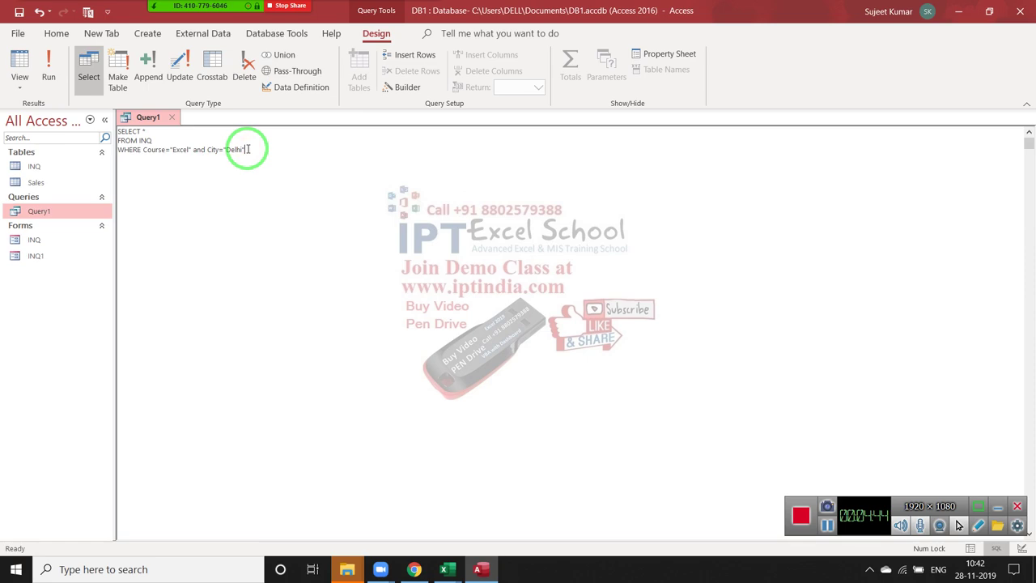
pyautogui.click(172, 118)
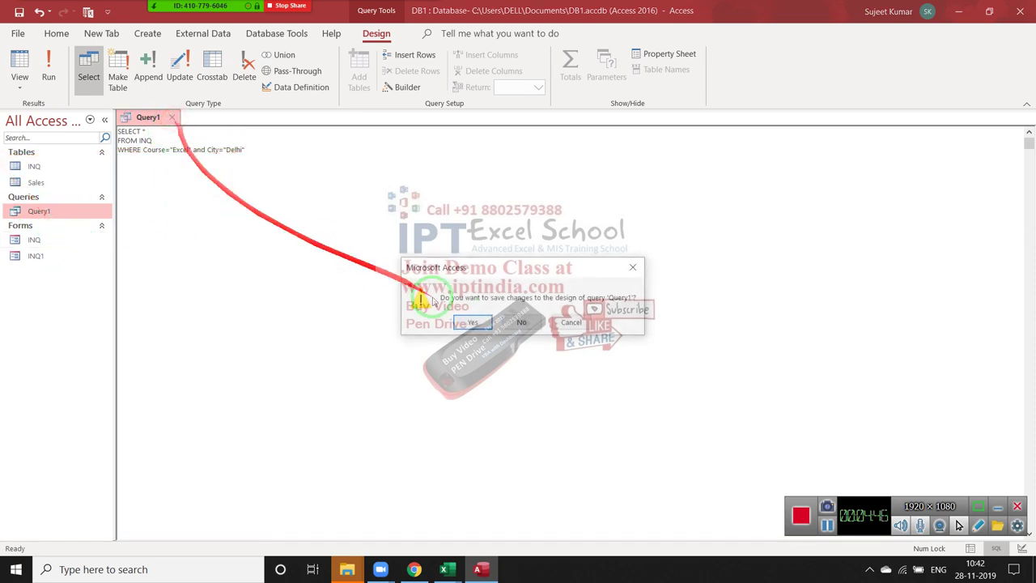
pyautogui.click(468, 321)
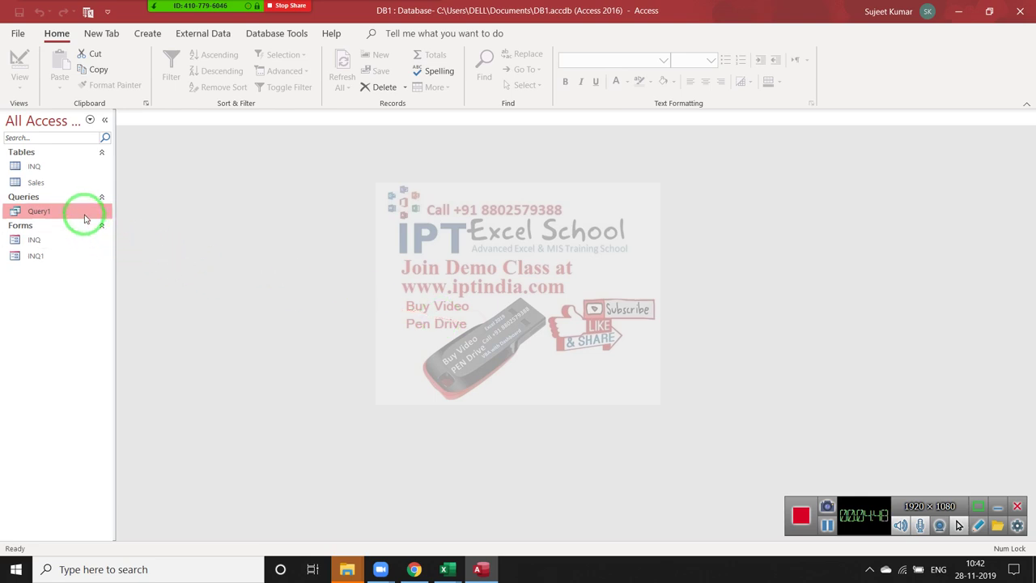
pyautogui.doubleClick(84, 215)
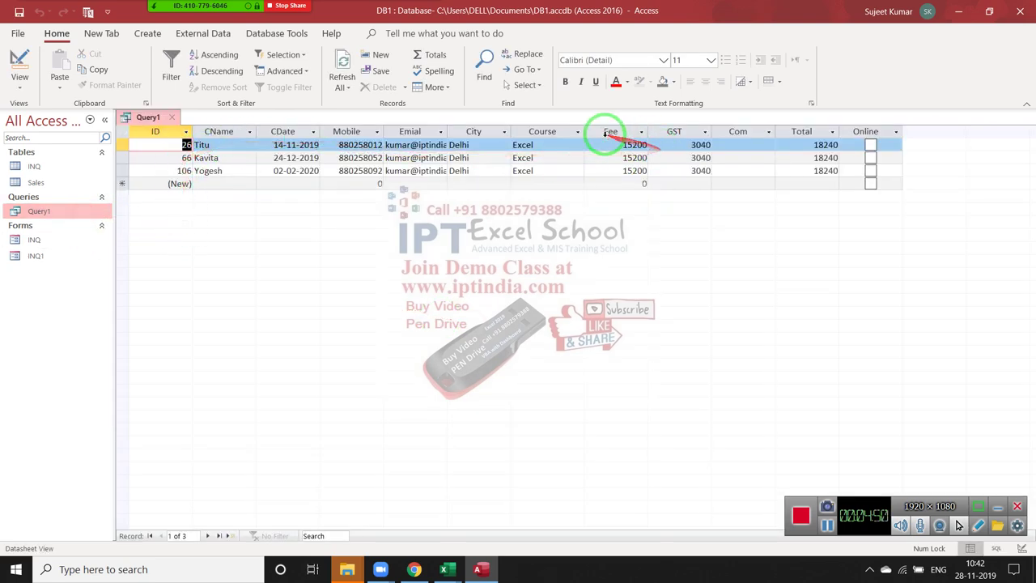
pyautogui.click(479, 133)
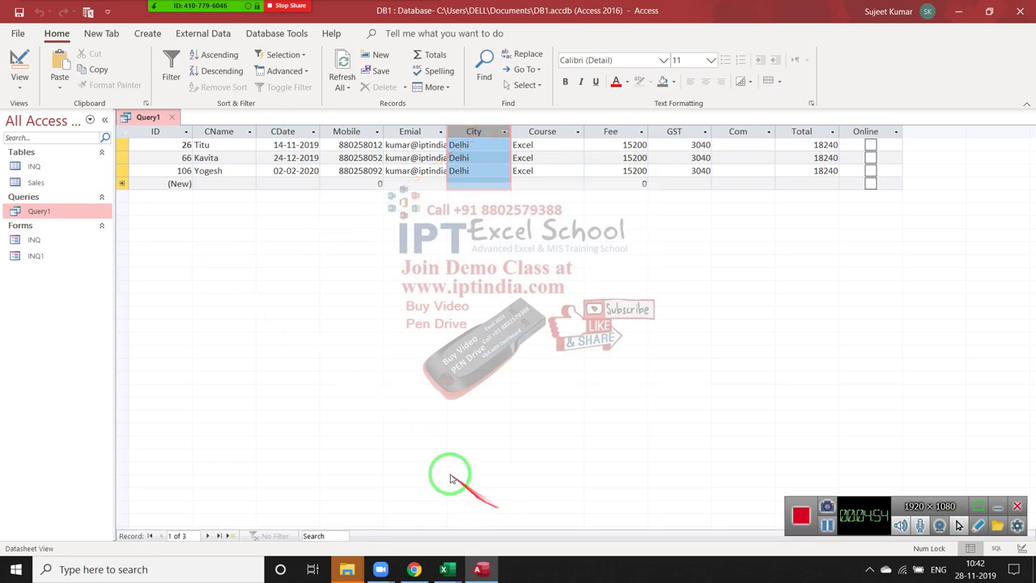
pyautogui.rightClick(61, 217)
# View Query1's SQL, showing Access's bracketed Course="Excel" AND City="Delhi" condition, then close it.
pyautogui.click(99, 248)
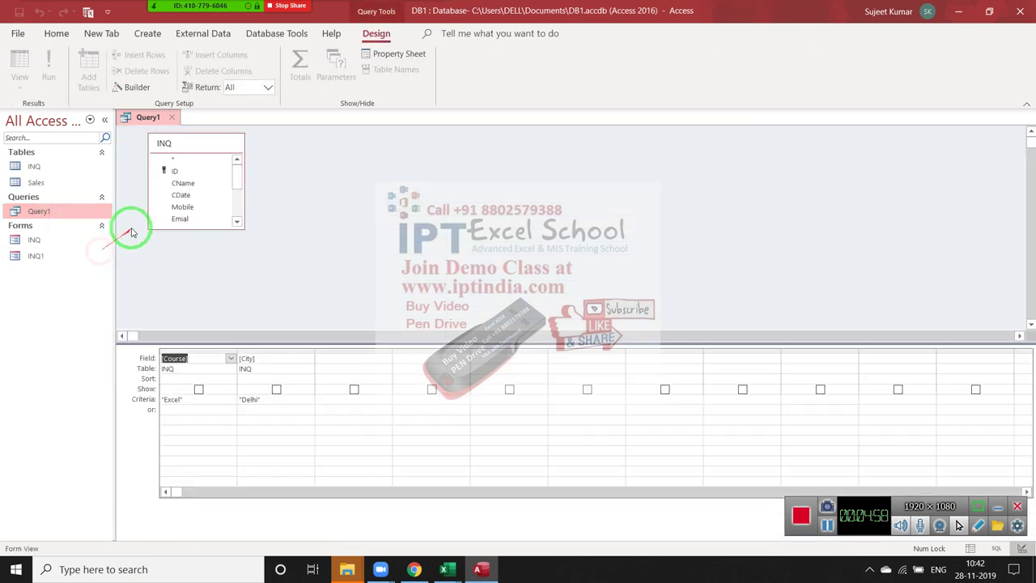
pyautogui.click(19, 89)
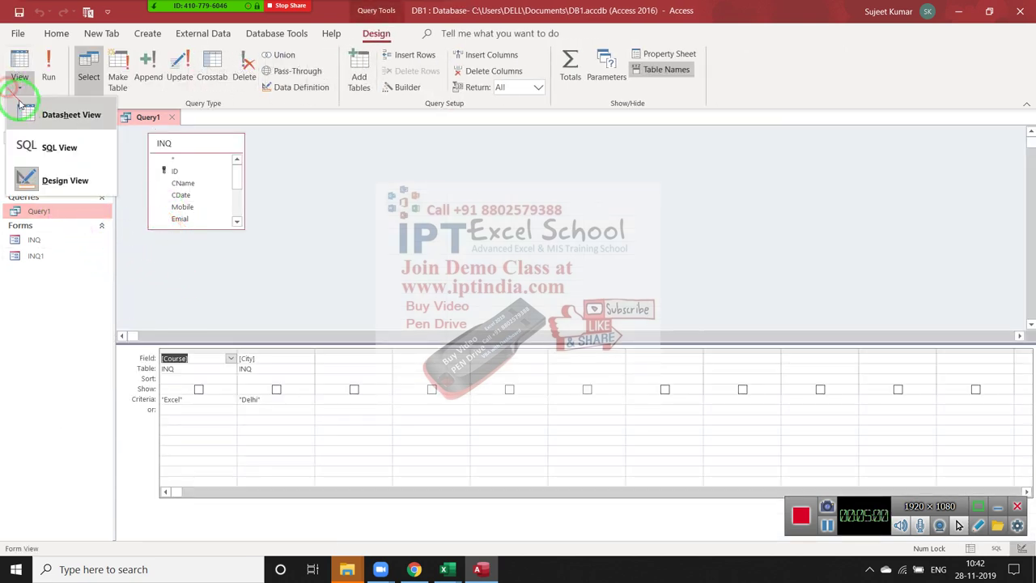
pyautogui.click(50, 146)
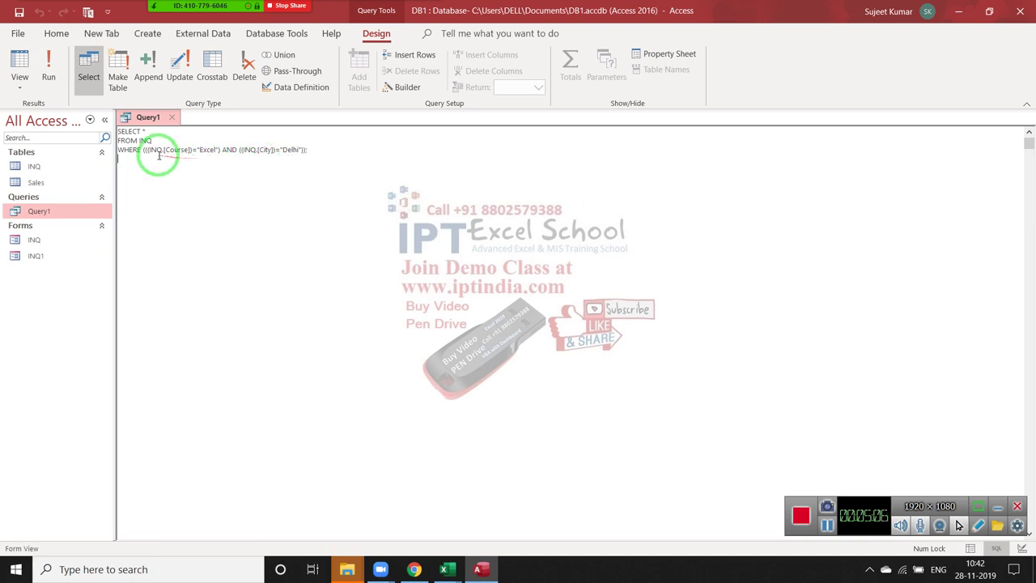
pyautogui.moveTo(334, 152); pyautogui.dragTo(216, 139)
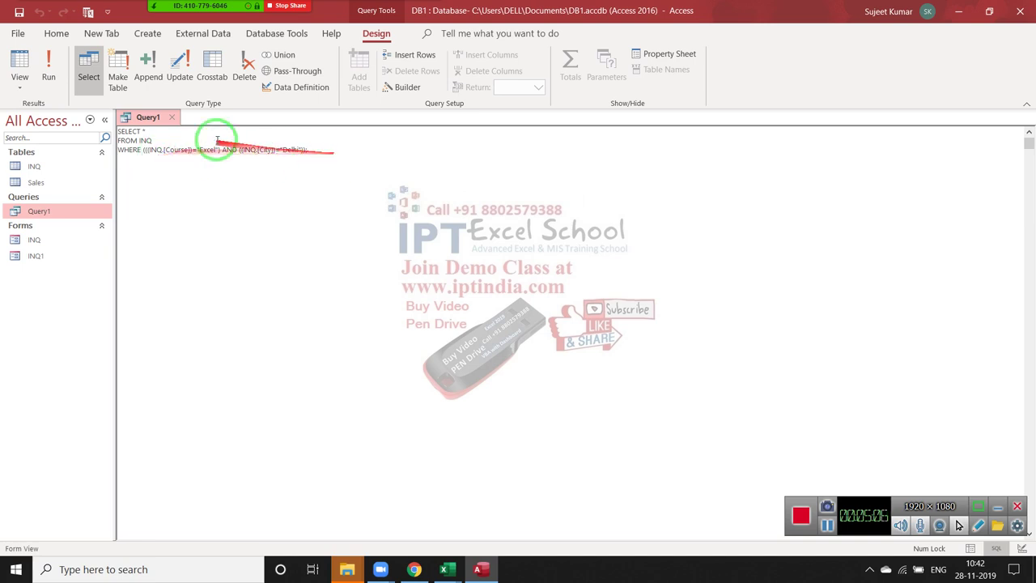
pyautogui.click(171, 117)
# Replace the City="Delhi" condition in Query1's SQL with or Course="VBA" and save it.
pyautogui.rightClick(62, 212)
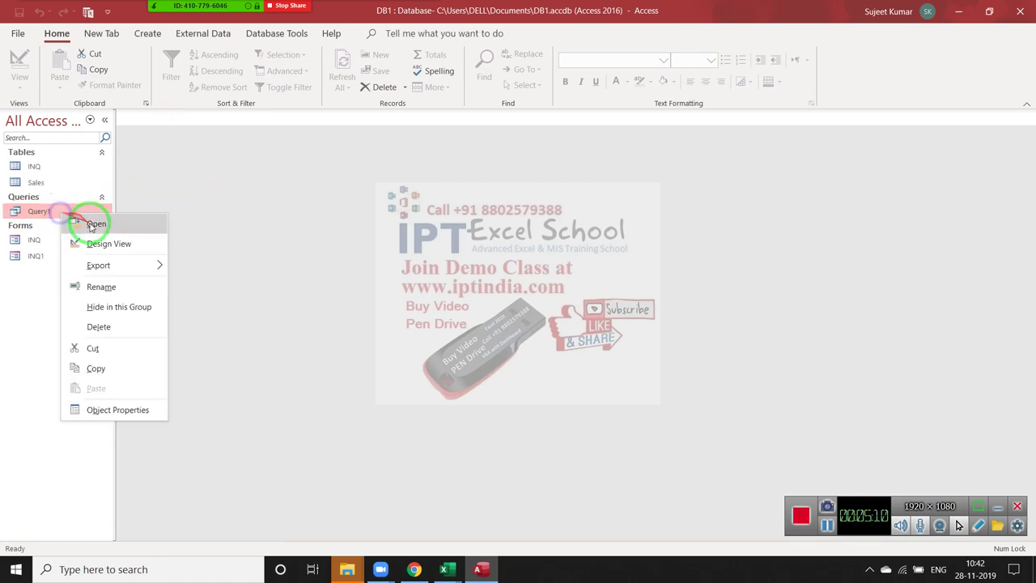
pyautogui.click(101, 245)
pyautogui.moveTo(167, 192); pyautogui.dragTo(206, 151)
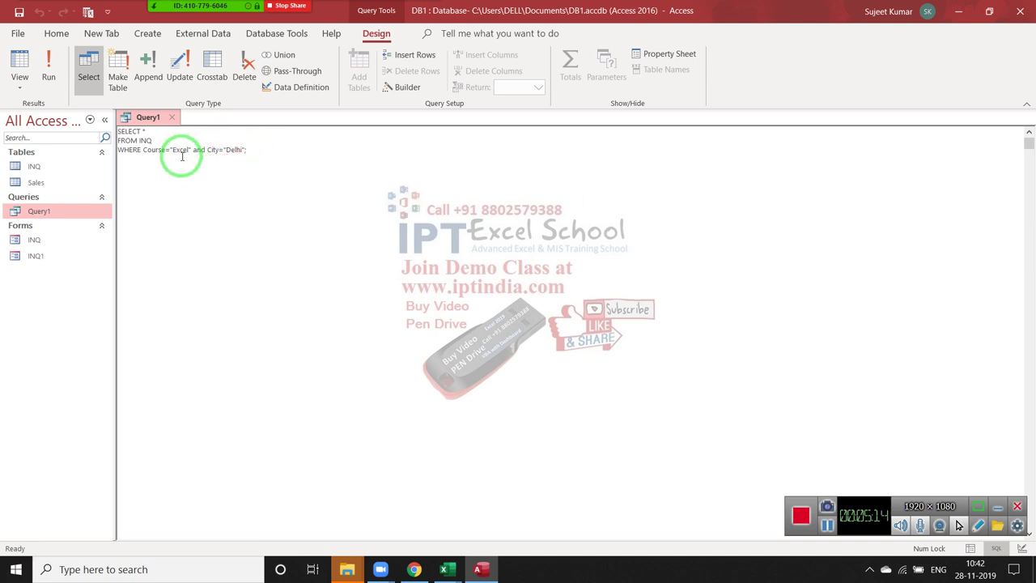
pyautogui.click(239, 150)
pyautogui.moveTo(238, 150); pyautogui.dragTo(210, 150)
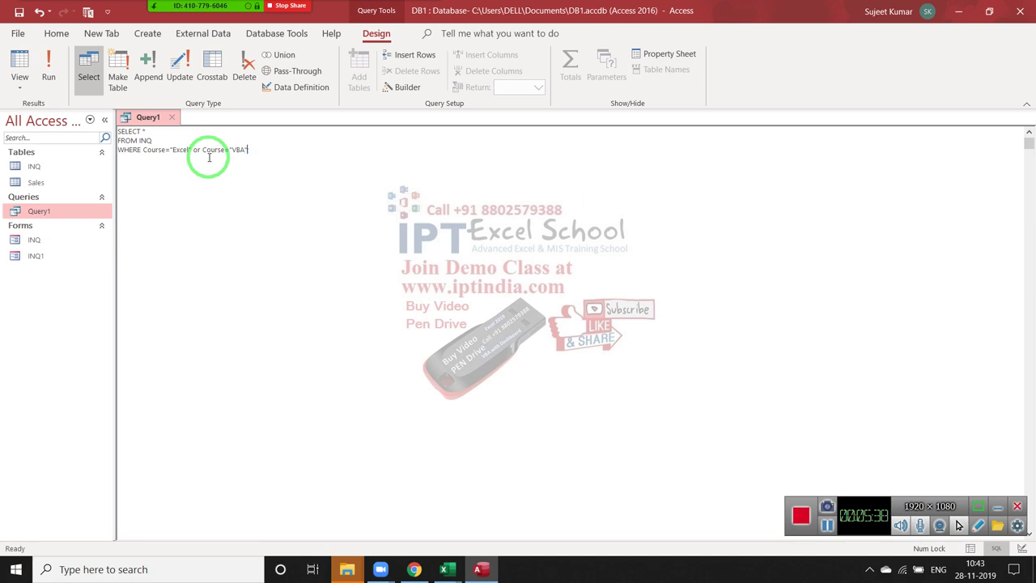
pyautogui.write(';')
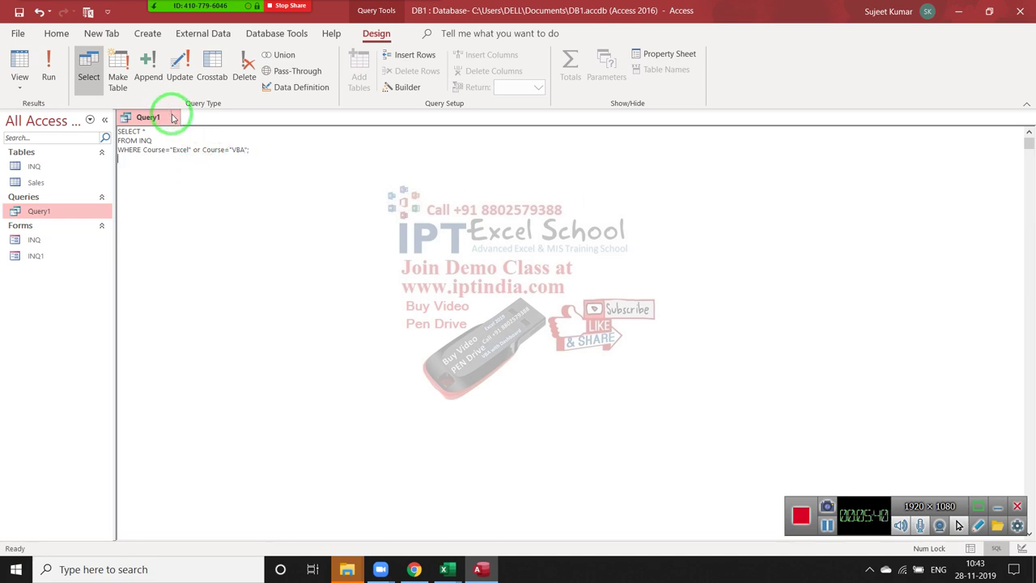
pyautogui.click(172, 118)
pyautogui.click(472, 310)
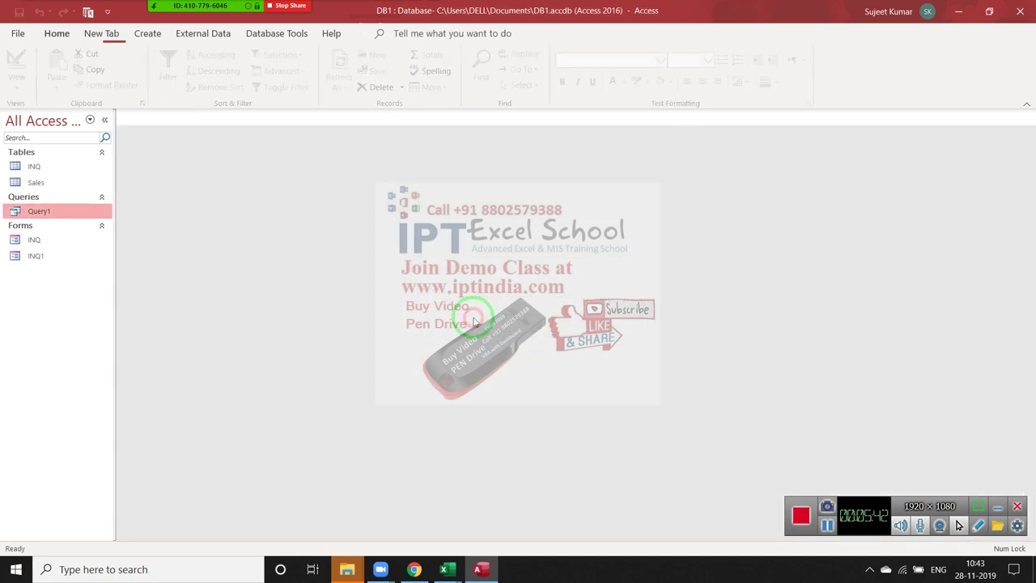
# Run Query1 to see the 45 Excel and VBA records, then close the results.
pyautogui.doubleClick(102, 212)
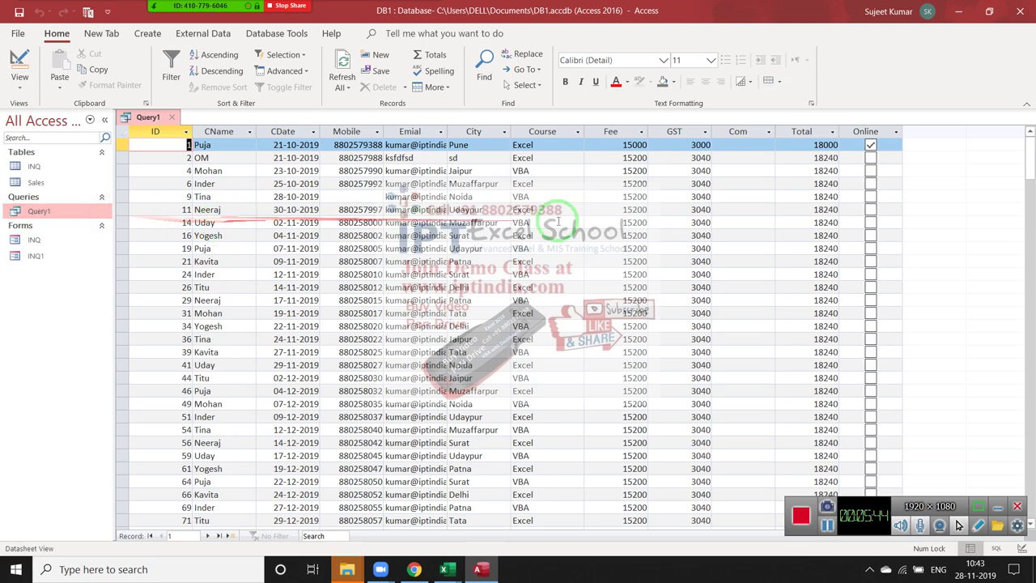
pyautogui.click(534, 184)
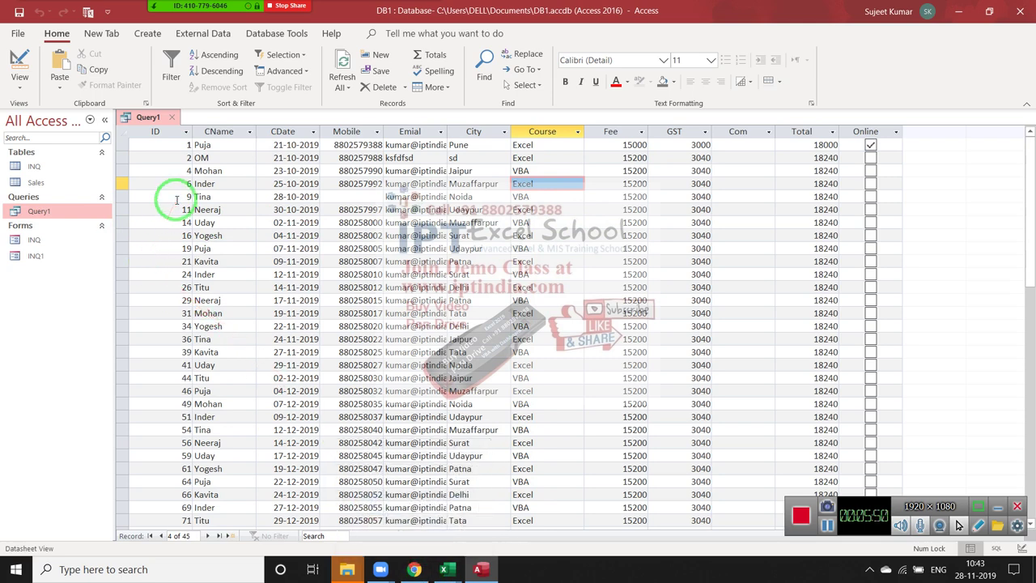
pyautogui.click(175, 121)
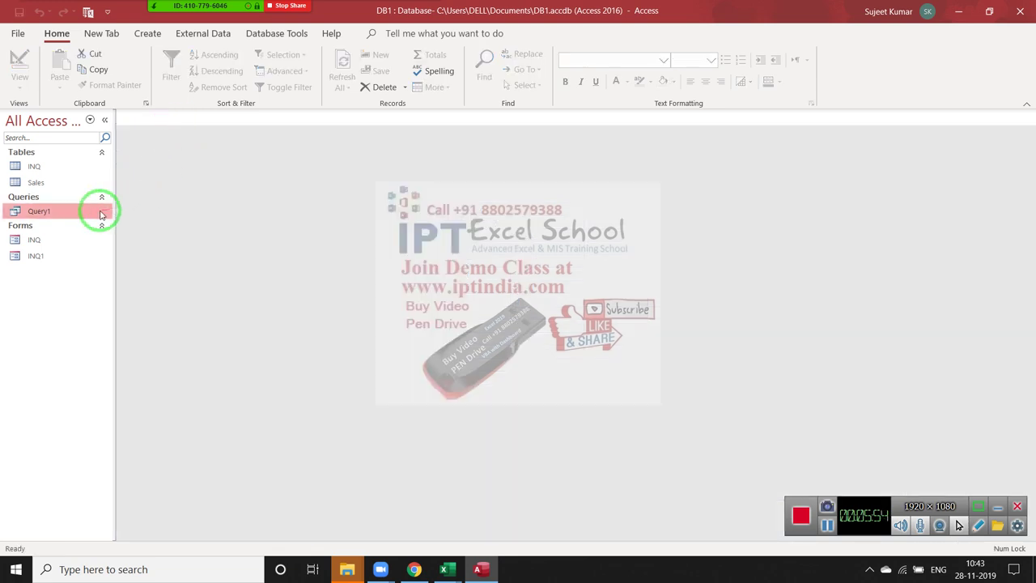
pyautogui.rightClick(100, 210)
# Change Query1's filter to the parameter WHERE Course=[?], save, and test-run it, cancelling the prompt.
pyautogui.click(144, 241)
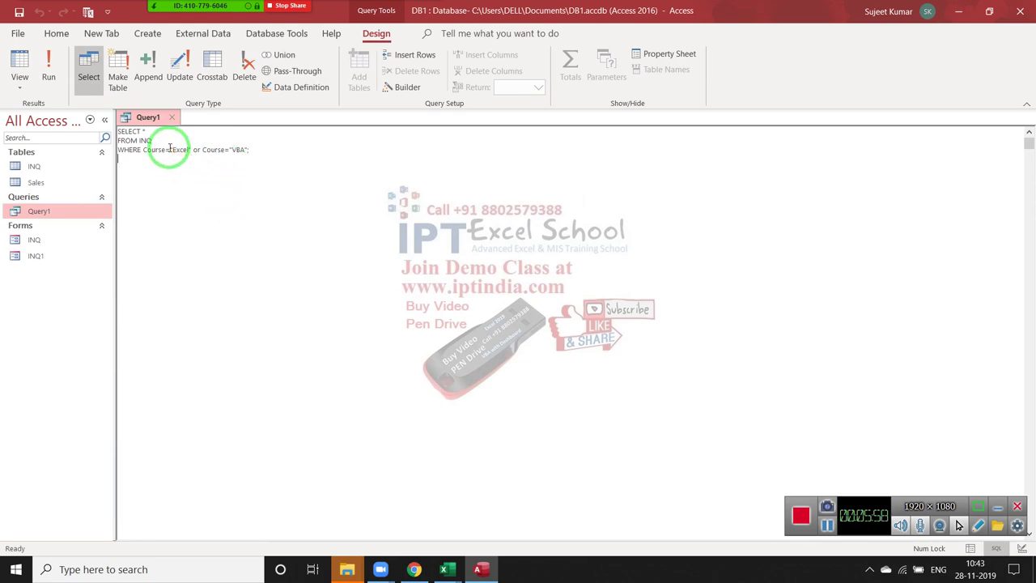
pyautogui.moveTo(170, 150); pyautogui.dragTo(186, 149)
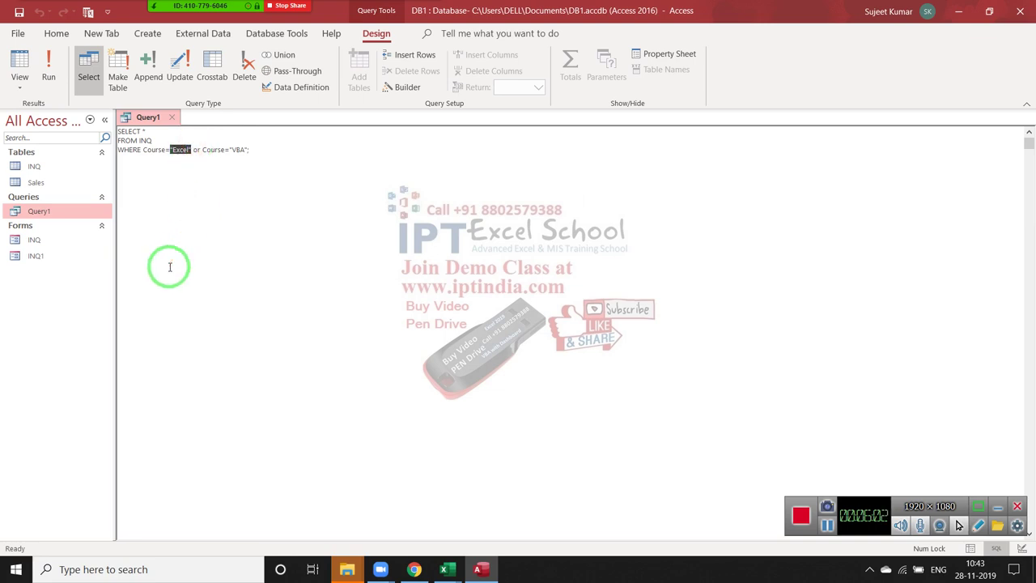
pyautogui.click(203, 213)
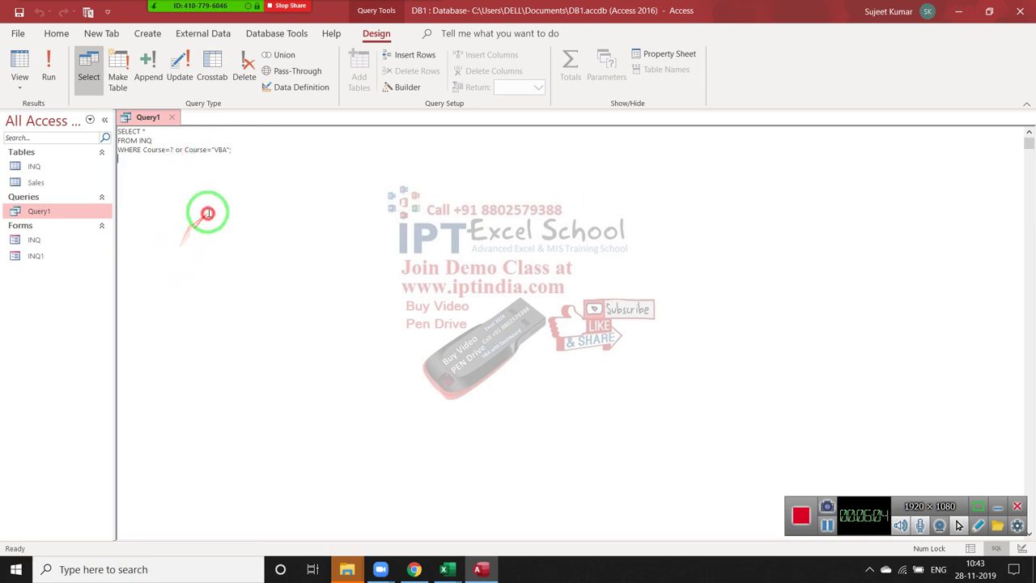
pyautogui.moveTo(180, 149); pyautogui.dragTo(292, 148)
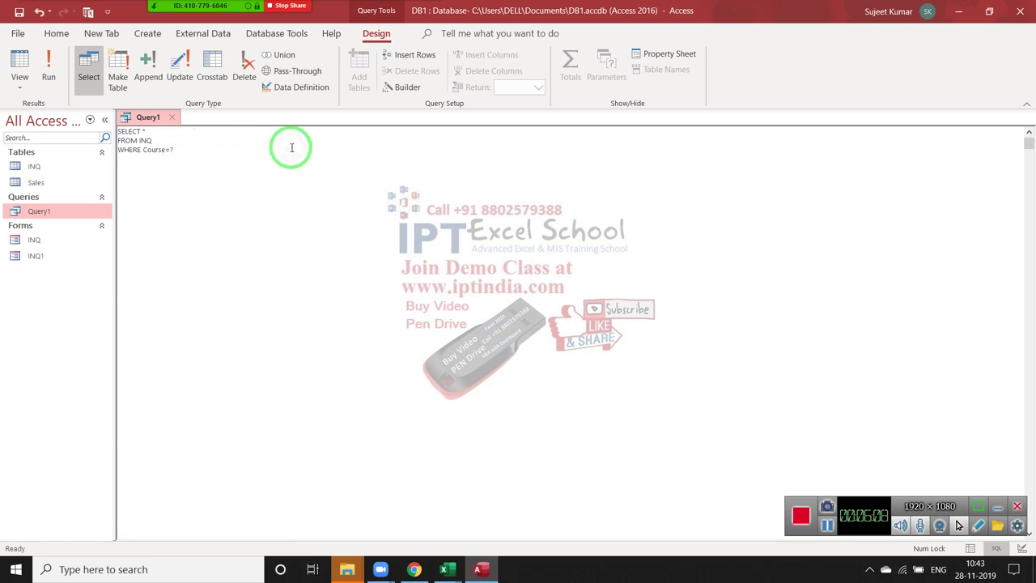
pyautogui.click(171, 118)
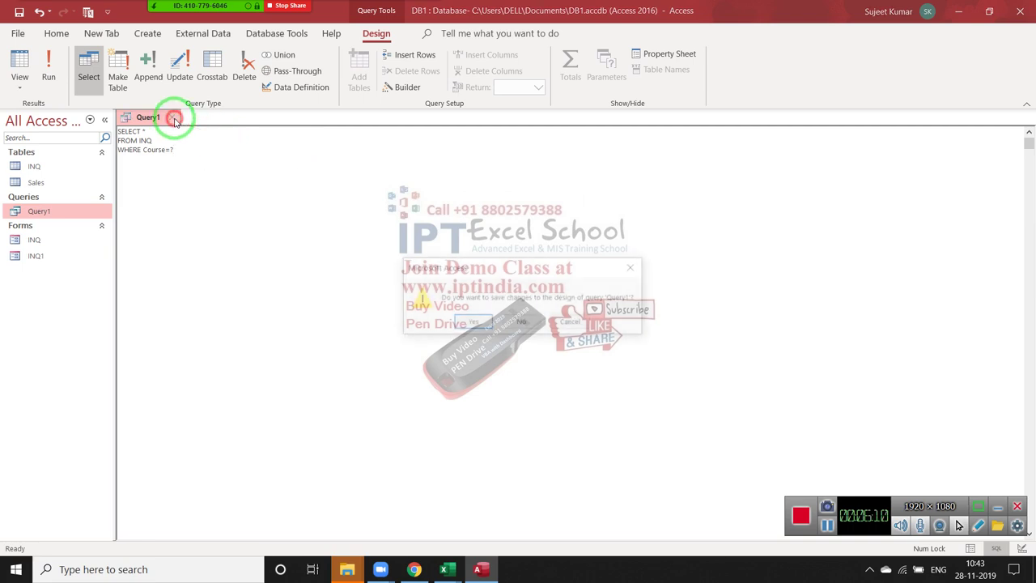
pyautogui.click(472, 322)
pyautogui.doubleClick(86, 218)
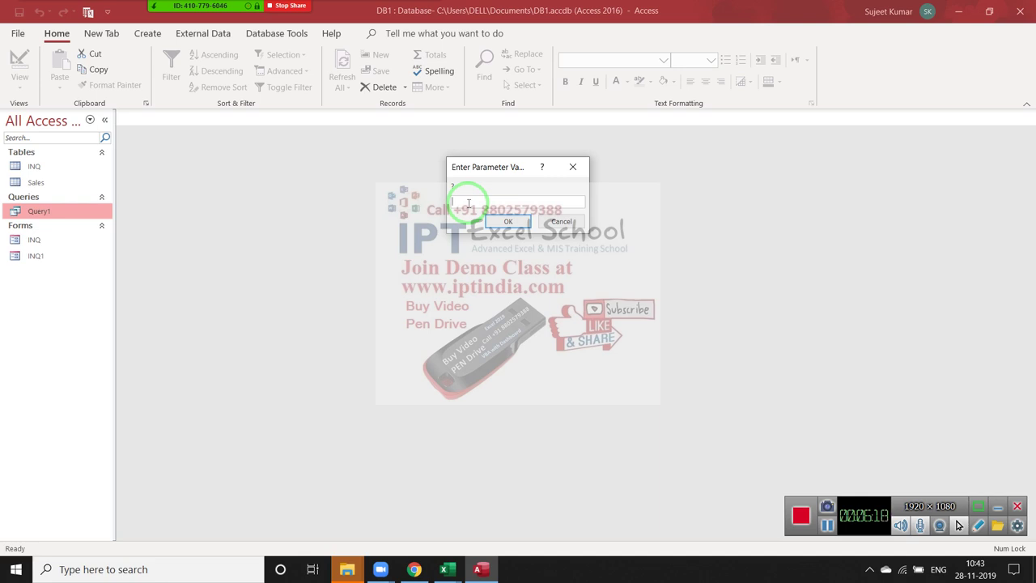
pyautogui.press('Escape')
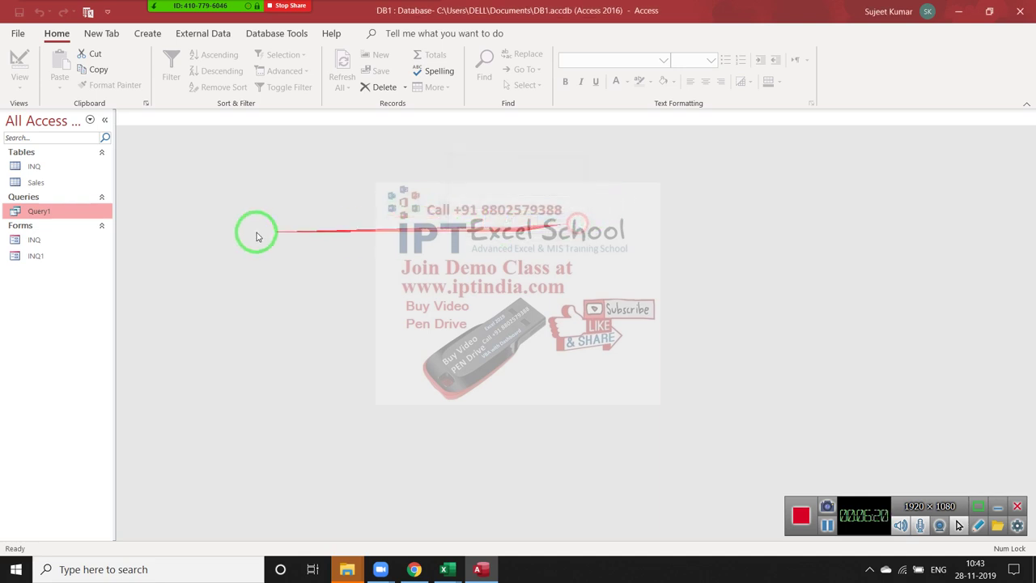
pyautogui.rightClick(88, 213)
# Change the parameter to [Please Enter Course], save, and run Query1 with VBA to list 22 records.
pyautogui.click(121, 242)
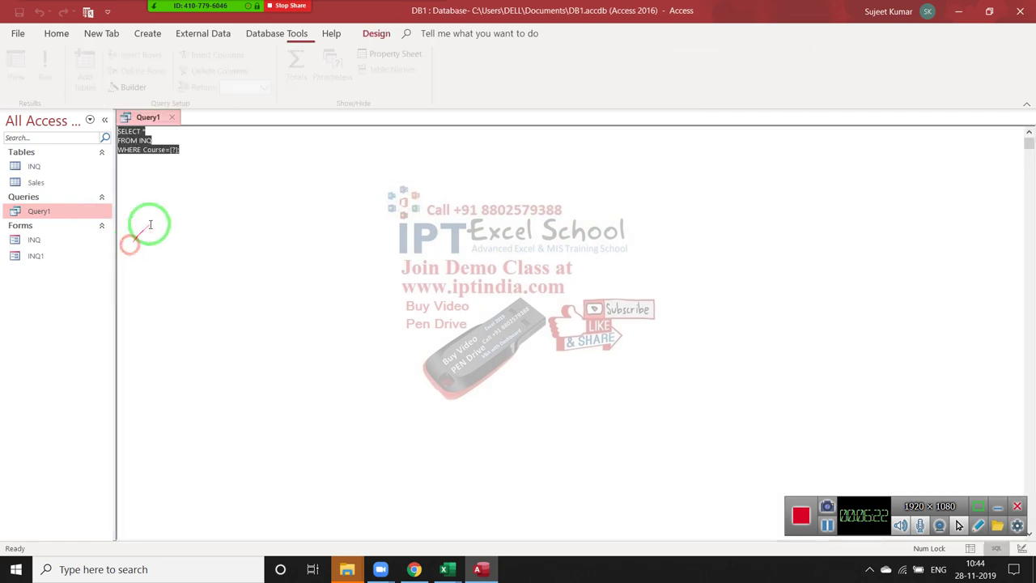
pyautogui.click(176, 150)
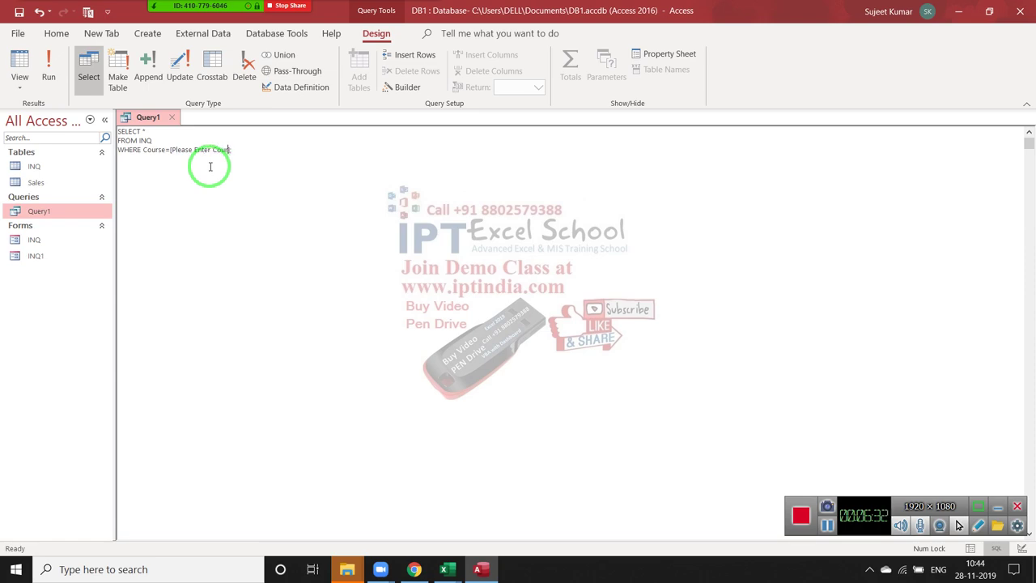
pyautogui.write('se')
pyautogui.click(185, 167)
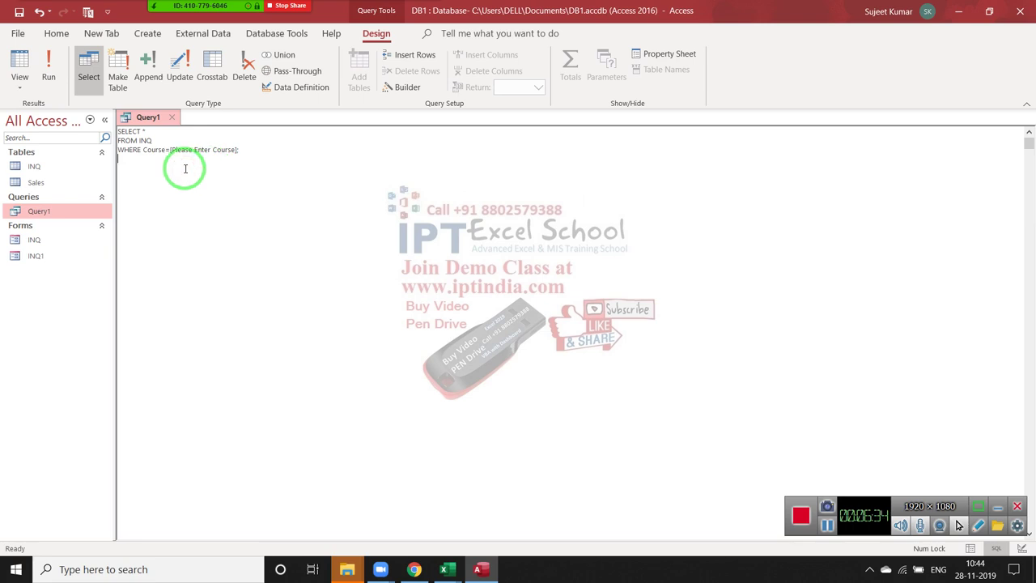
pyautogui.click(173, 118)
pyautogui.click(463, 306)
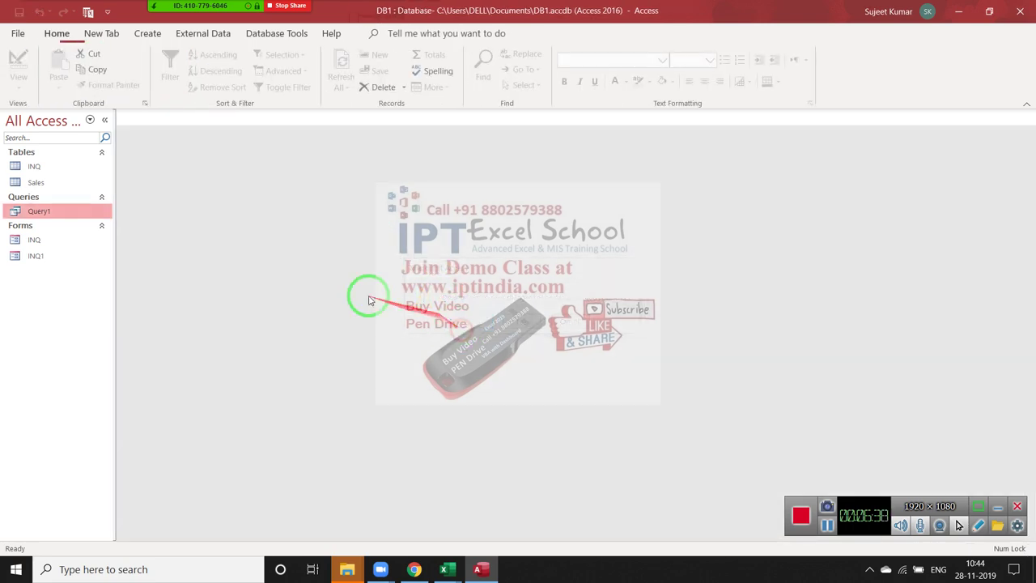
pyautogui.click(49, 211)
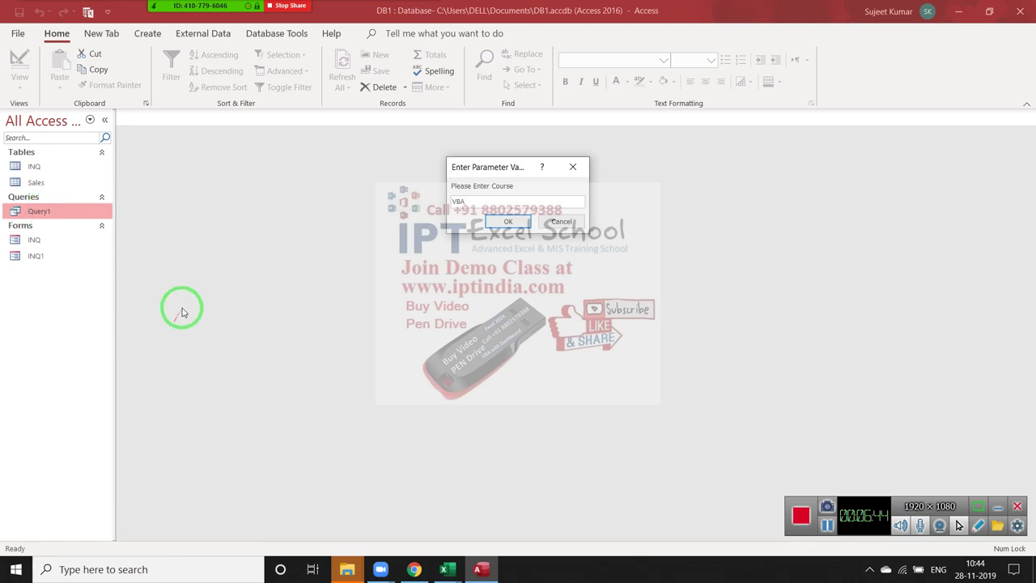
pyautogui.click(508, 220)
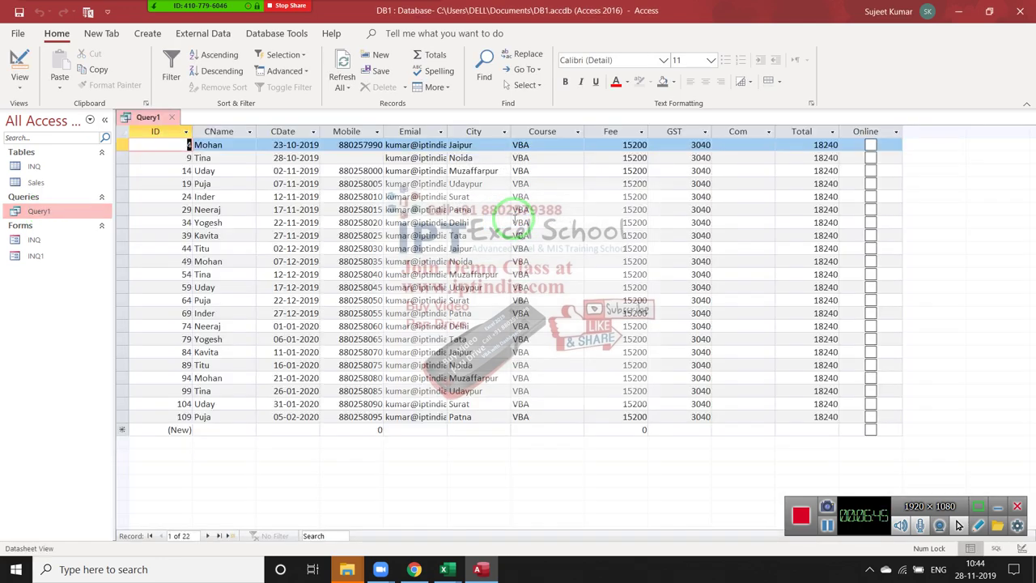
pyautogui.click(538, 131)
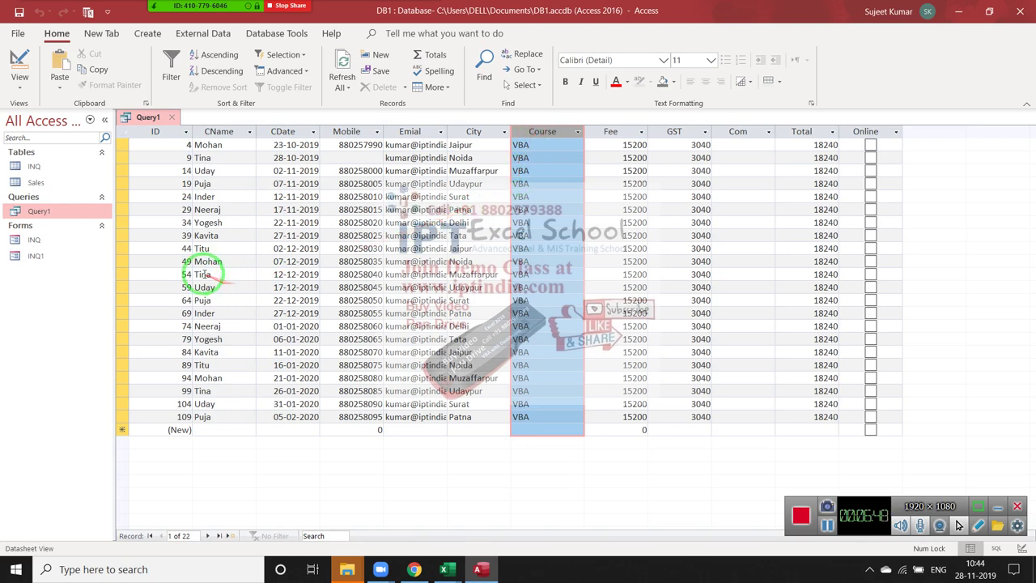
# Review the SELECT syntax reference page in Chrome, then return to the Access results.
pyautogui.hotkey('alt', 'Tab')
pyautogui.scroll(-1, 277, 389)
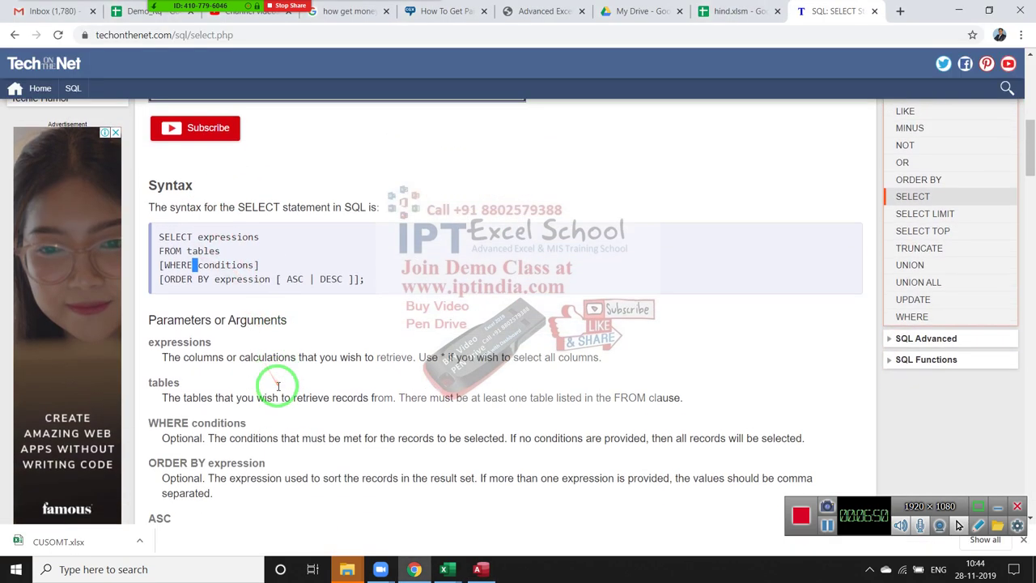
pyautogui.scroll(-3, 278, 386)
pyautogui.scroll(-1, 278, 386)
pyautogui.scroll(3, 277, 388)
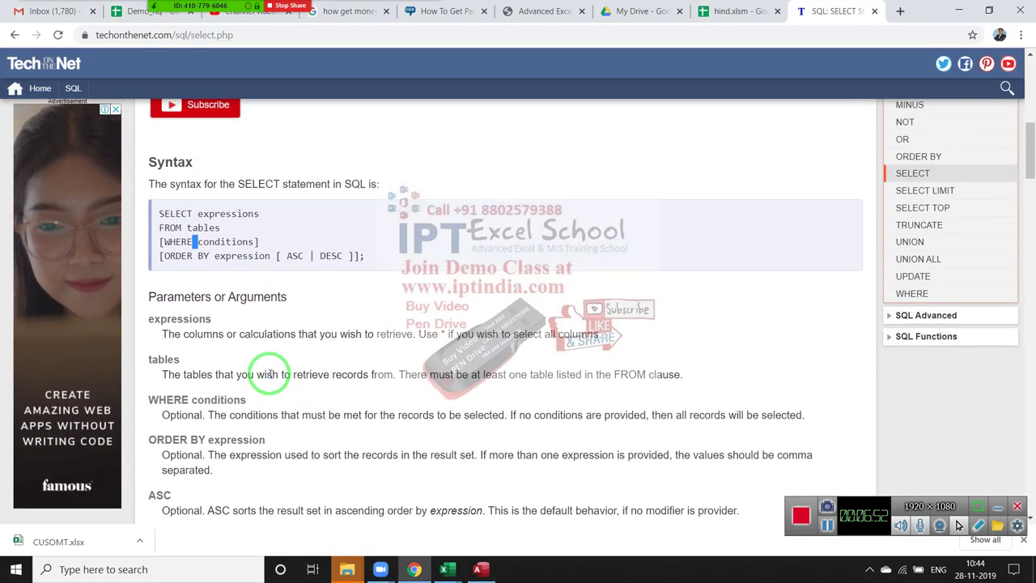
pyautogui.moveTo(162, 255); pyautogui.dragTo(211, 257)
pyautogui.hotkey('alt', 'Tab')
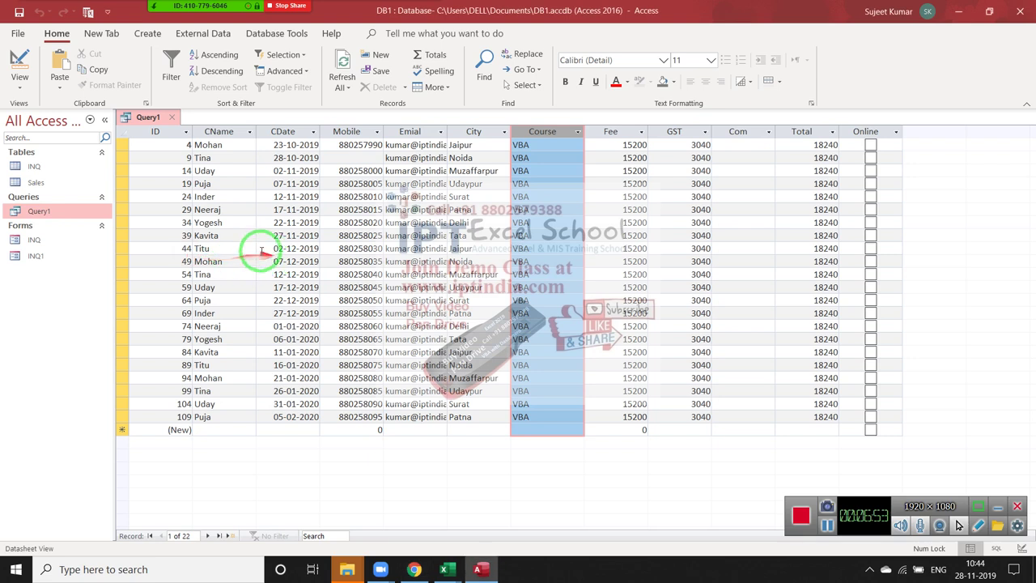
# Browse the VBA results, selecting individual records and the CName column.
pyautogui.moveTo(411, 145); pyautogui.dragTo(383, 160)
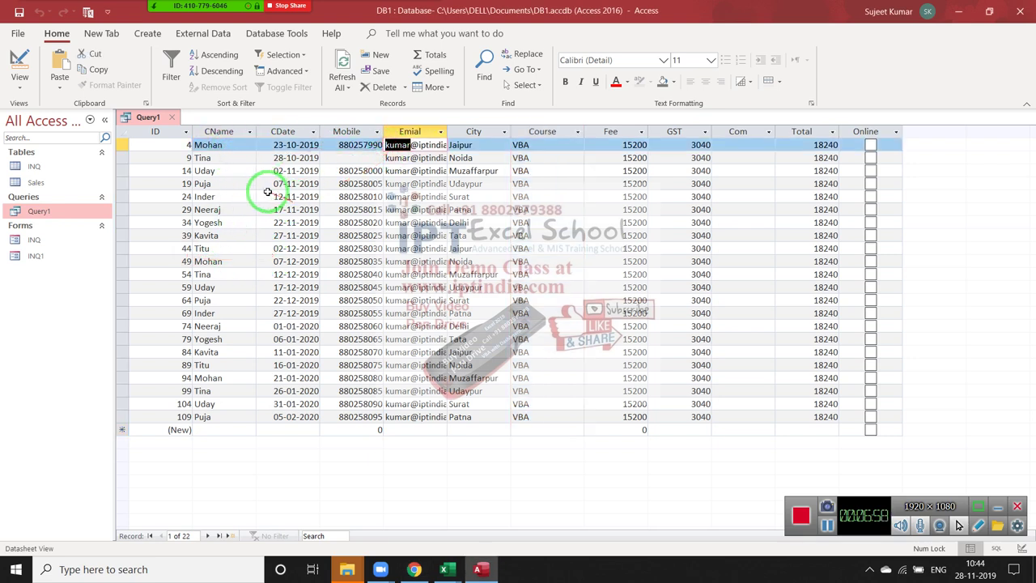
pyautogui.click(294, 199)
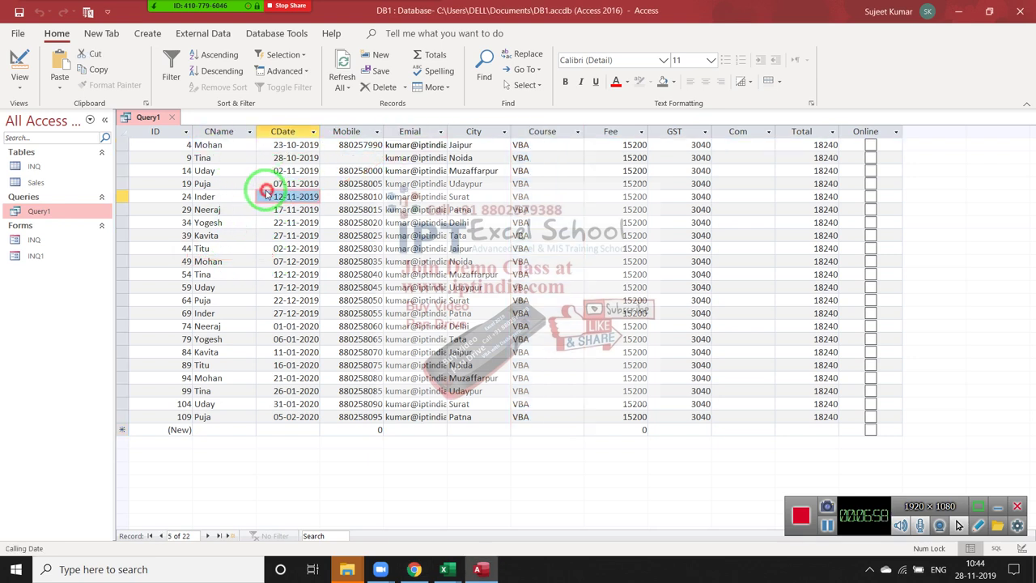
pyautogui.click(185, 171)
pyautogui.click(182, 186)
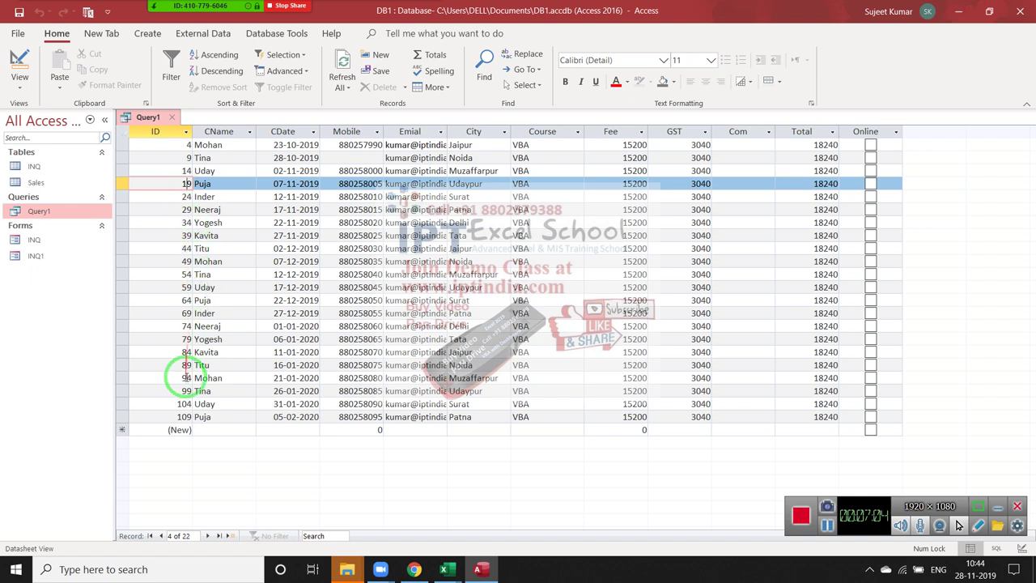
pyautogui.click(227, 133)
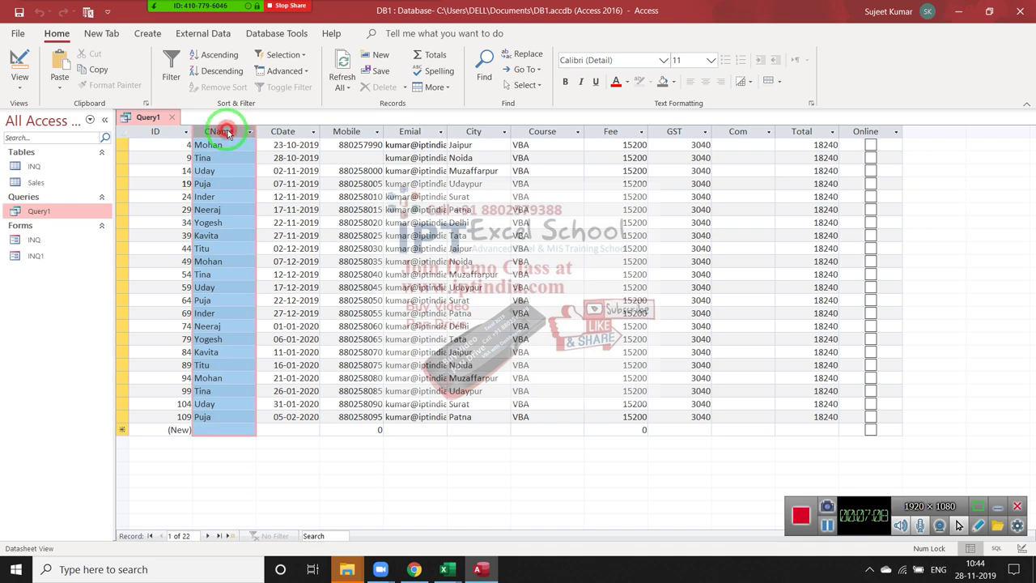
pyautogui.press('Down')
pyautogui.press('Down')
pyautogui.hotkey('shift', 'space')
pyautogui.click(227, 136)
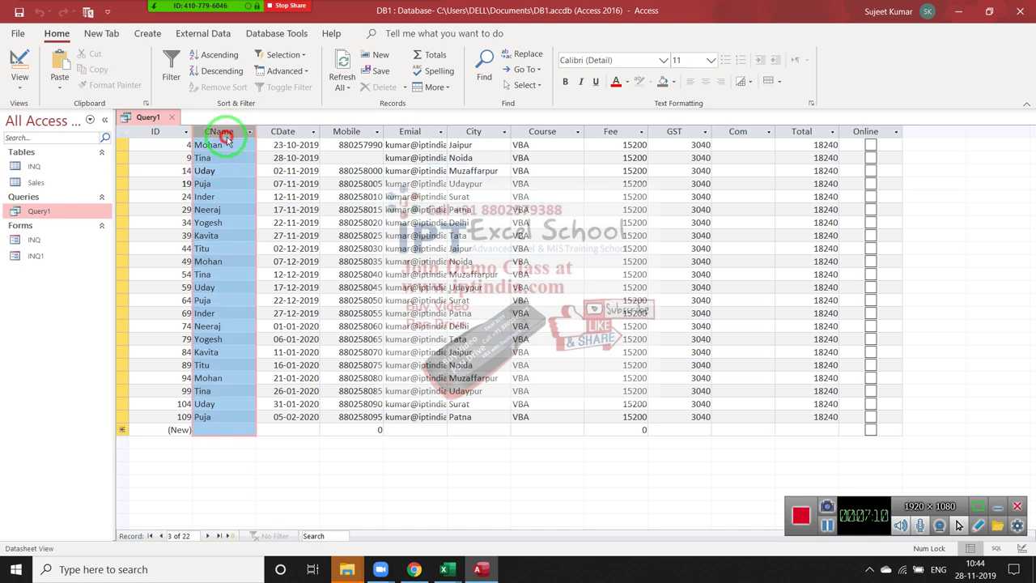
# Reopen Query1 in SQL View with the cursor at the end of the WHERE clause, then check the SELECT syntax page.
pyautogui.rightClick(71, 210)
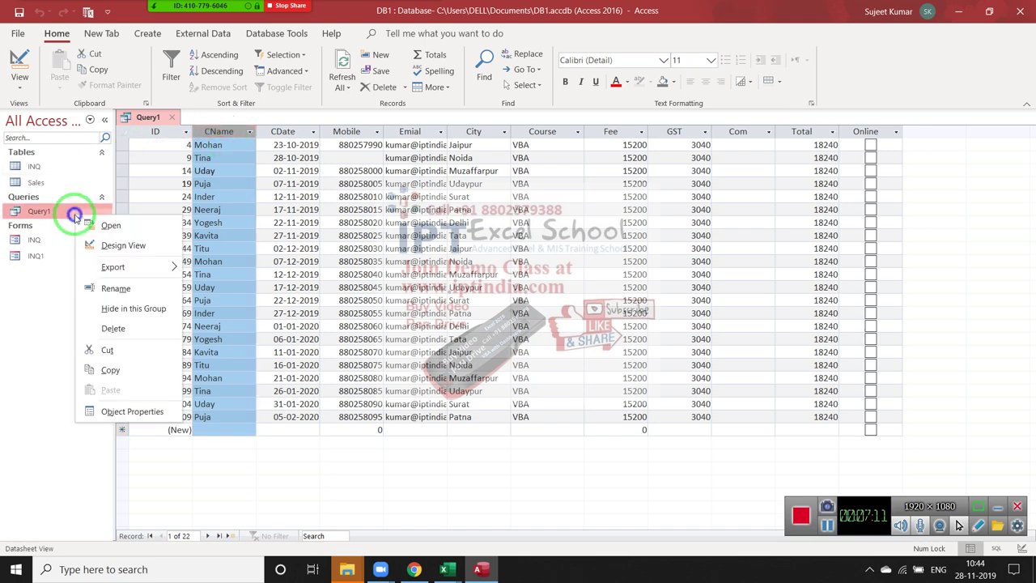
pyautogui.click(101, 243)
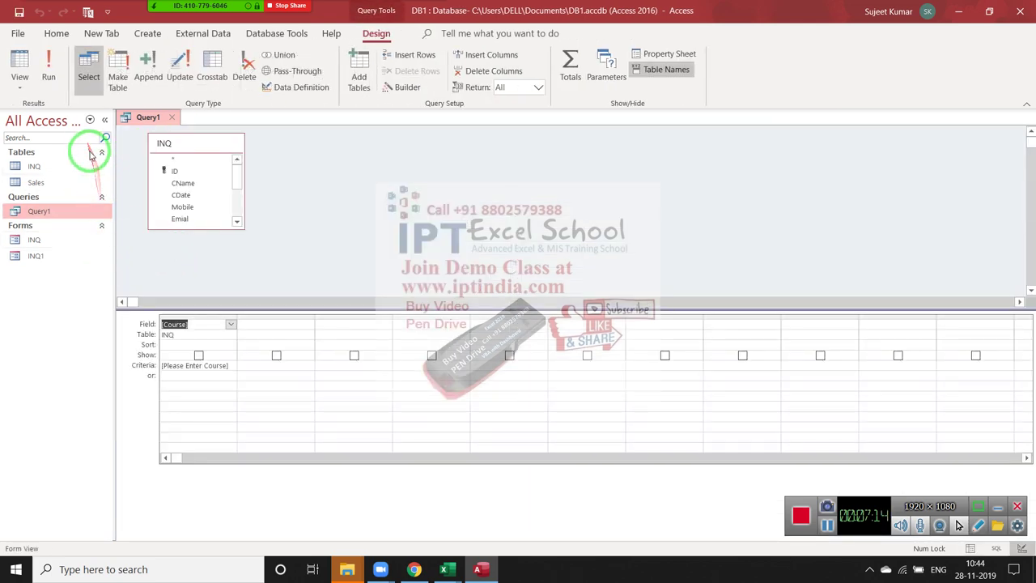
pyautogui.click(171, 118)
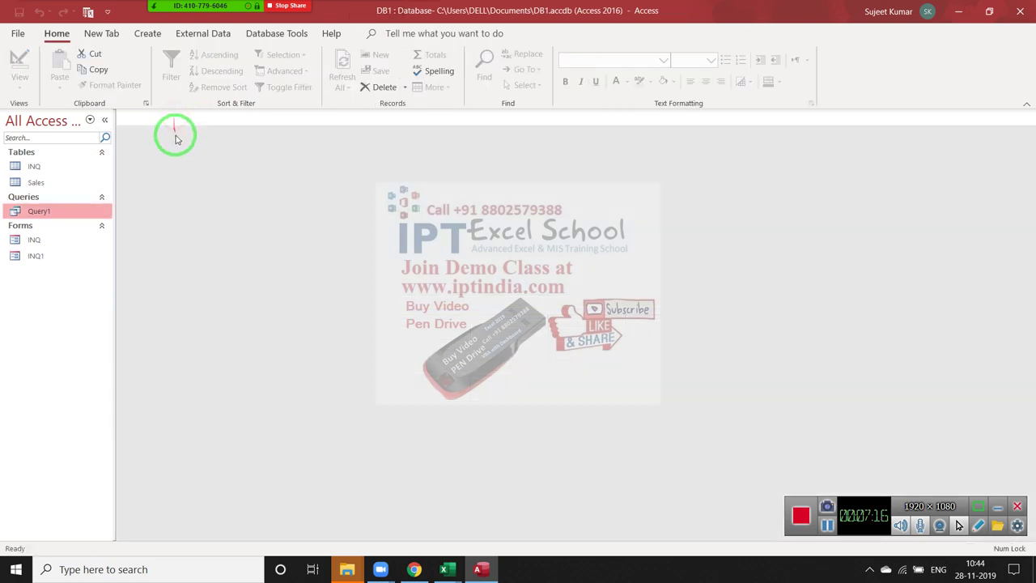
pyautogui.rightClick(41, 212)
pyautogui.click(74, 241)
pyautogui.click(169, 181)
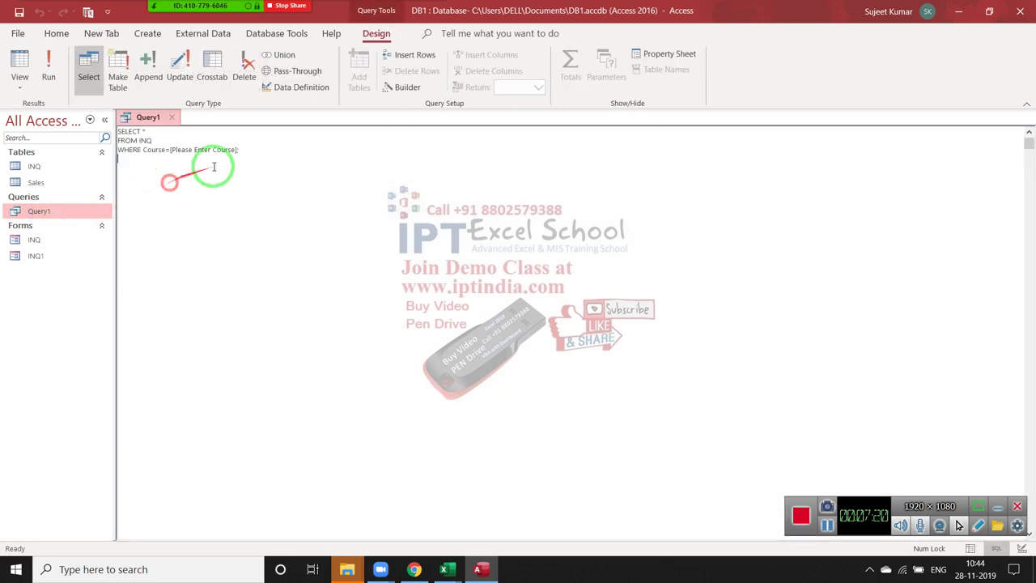
pyautogui.click(240, 149)
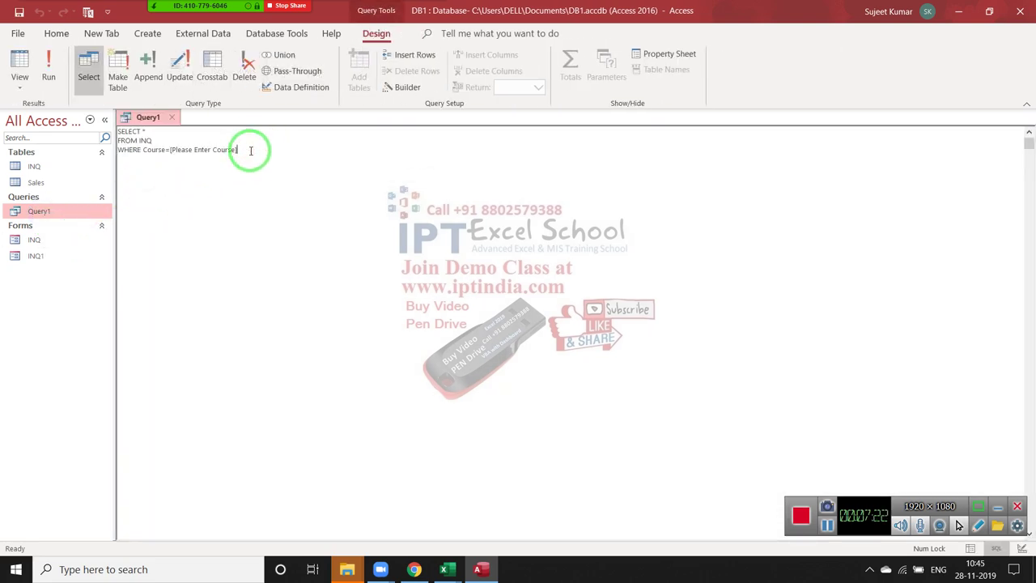
pyautogui.hotkey('alt', 'Tab')
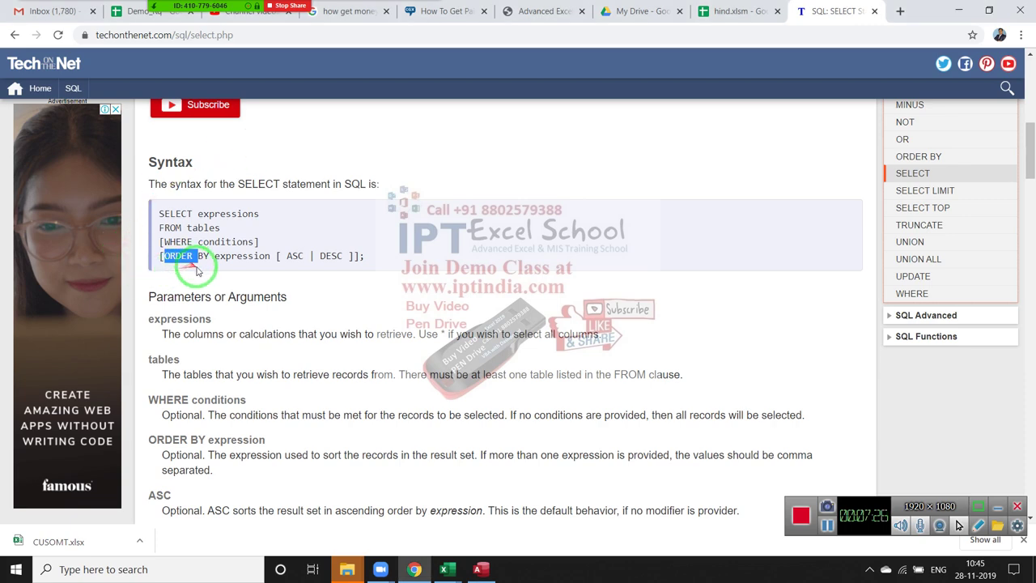
# Highlight the ORDER BY expression syntax on the TechOnTheNet page and return to Query1's SQL.
pyautogui.click(183, 257)
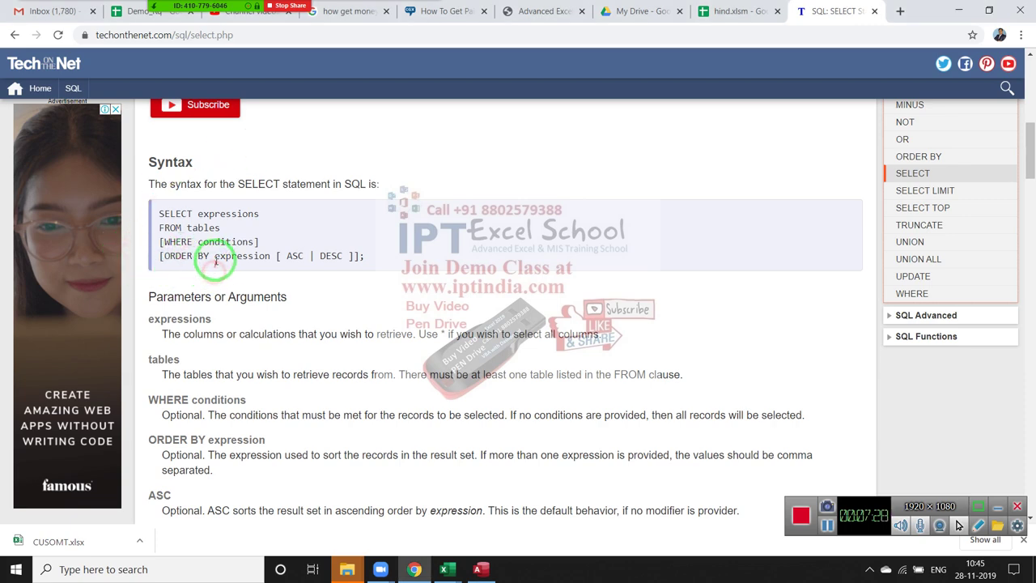
pyautogui.moveTo(211, 257)
pyautogui.mouseDown()
pyautogui.moveTo(173, 253)
pyautogui.moveTo(272, 256)
pyautogui.mouseUp()
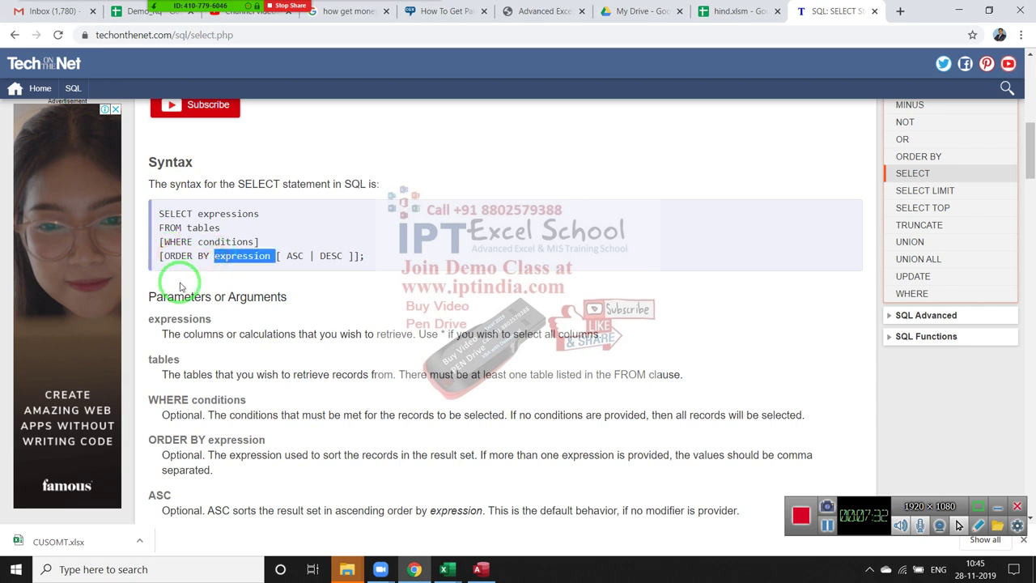
pyautogui.hotkey('alt', 'Tab')
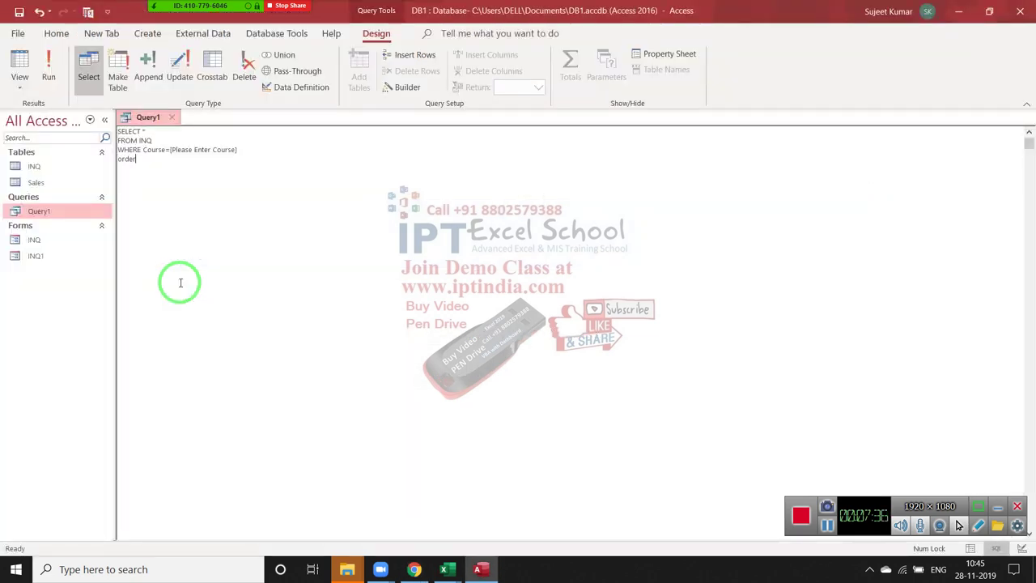
# Finish the line as order by CName [ASC ] using the ASC syntax, then close to save, getting a missing-operator error.
pyautogui.hotkey('alt', 'Tab')
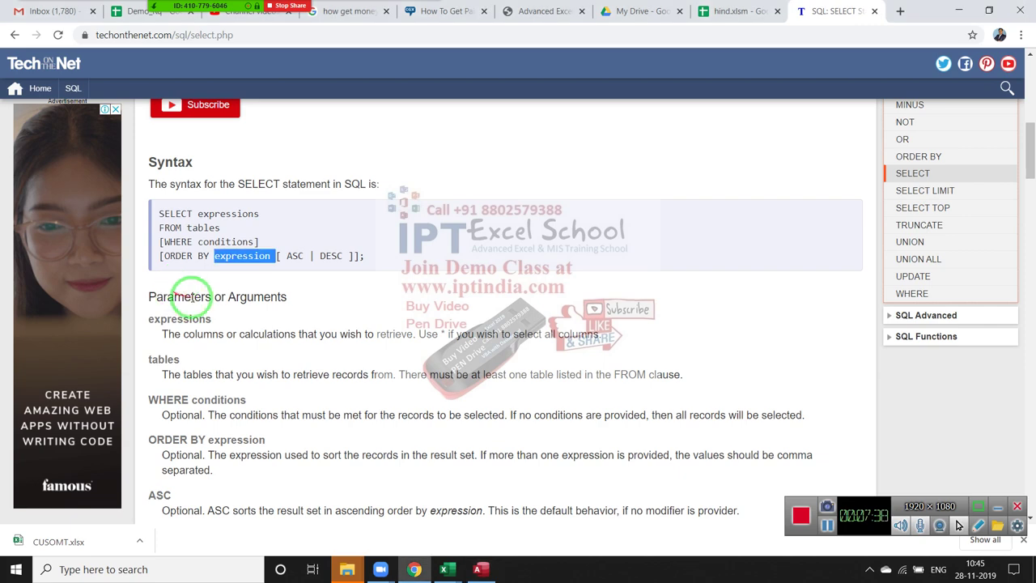
pyautogui.hotkey('alt', 'Tab')
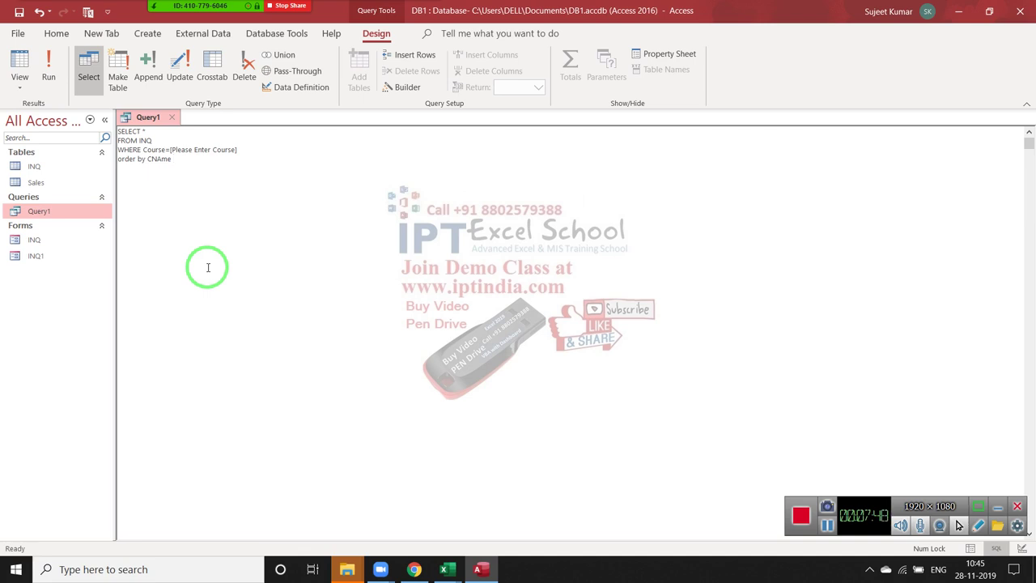
pyautogui.hotkey('alt', 'Tab')
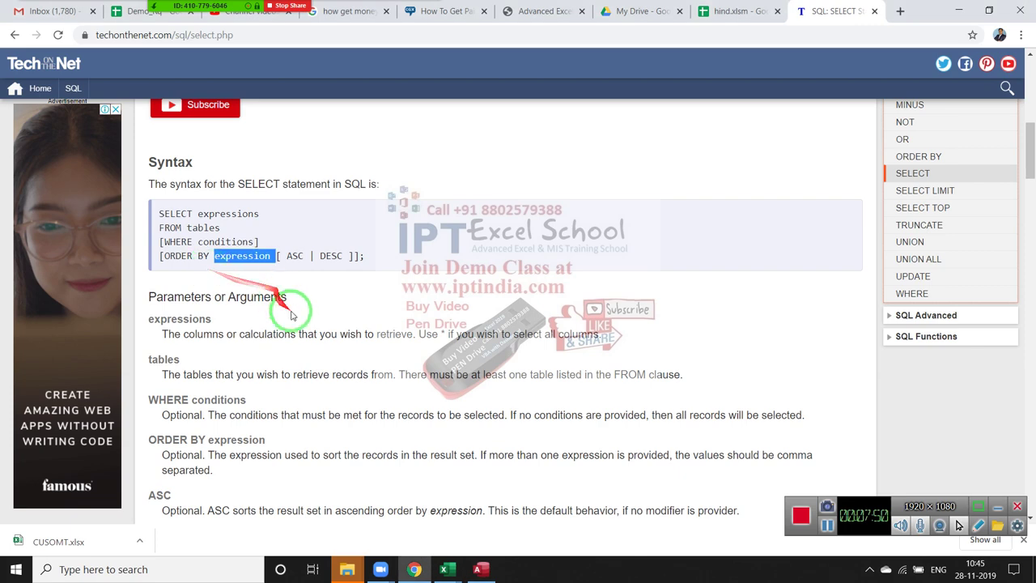
pyautogui.doubleClick(299, 255)
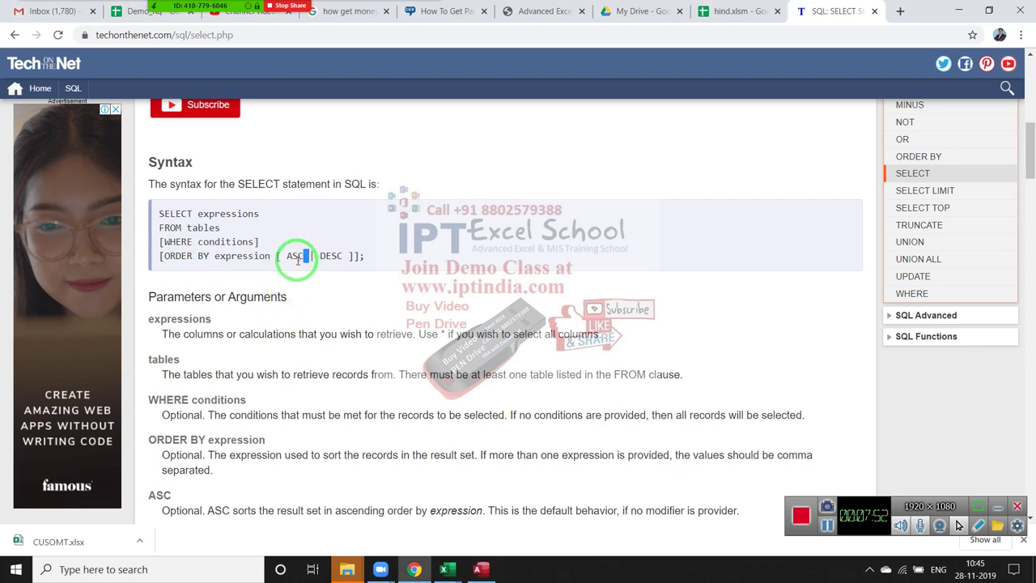
pyautogui.hotkey('alt', 'Tab')
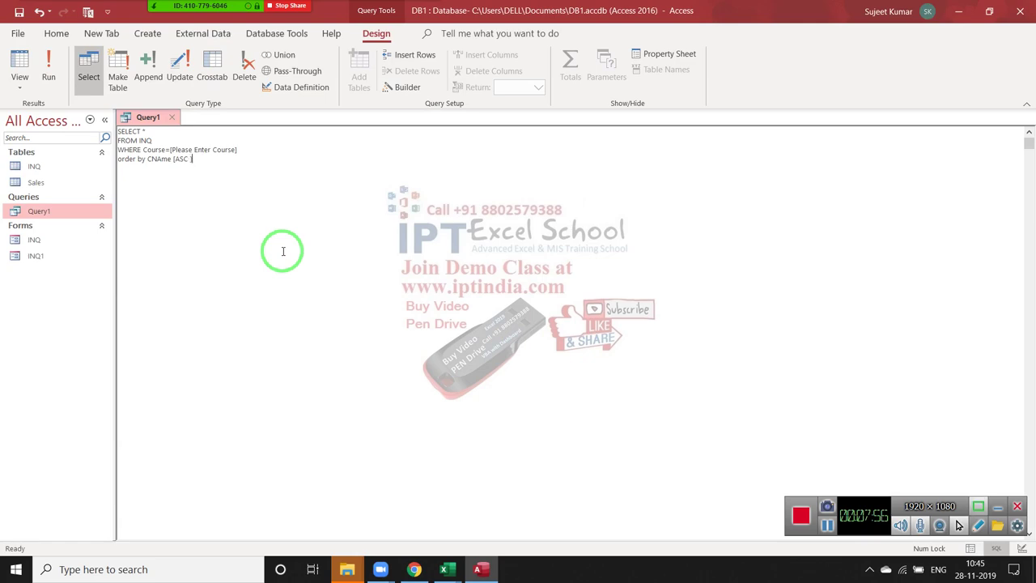
pyautogui.write(']')
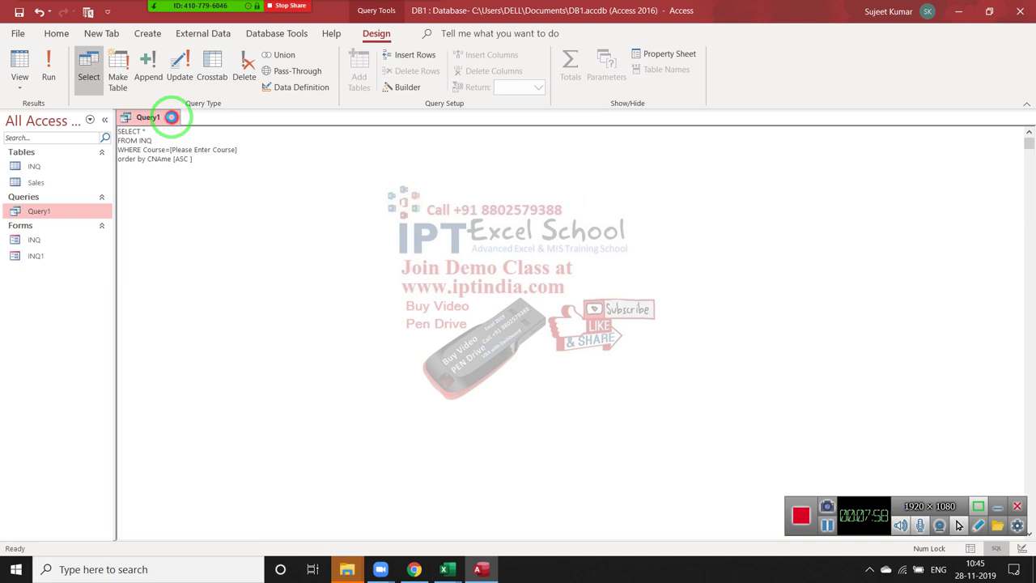
pyautogui.click(171, 117)
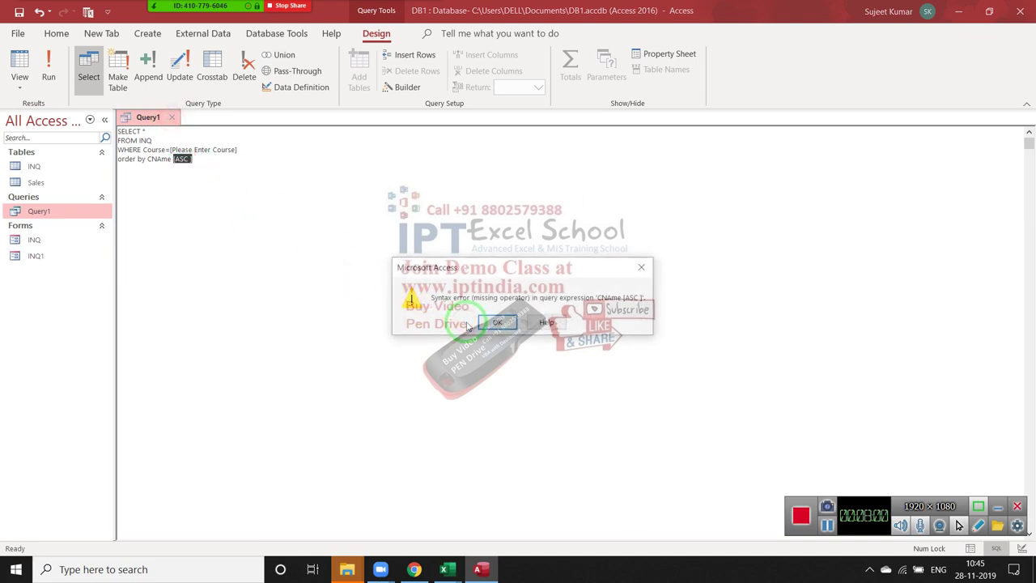
# Dismiss the repeated syntax errors and place the caret at [ASC ] to remove its brackets.
pyautogui.click(497, 322)
pyautogui.click(172, 157)
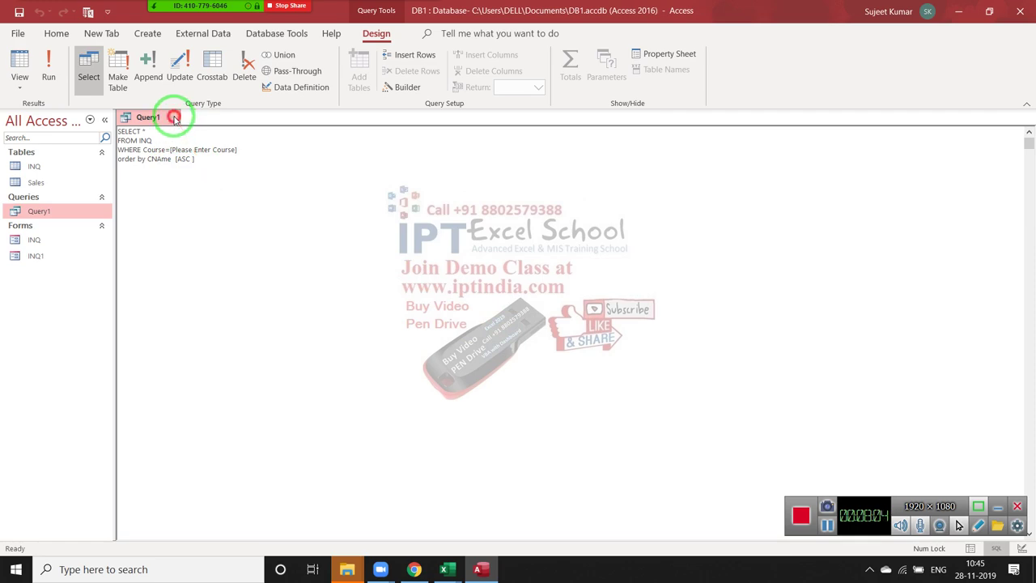
pyautogui.click(174, 117)
pyautogui.click(458, 321)
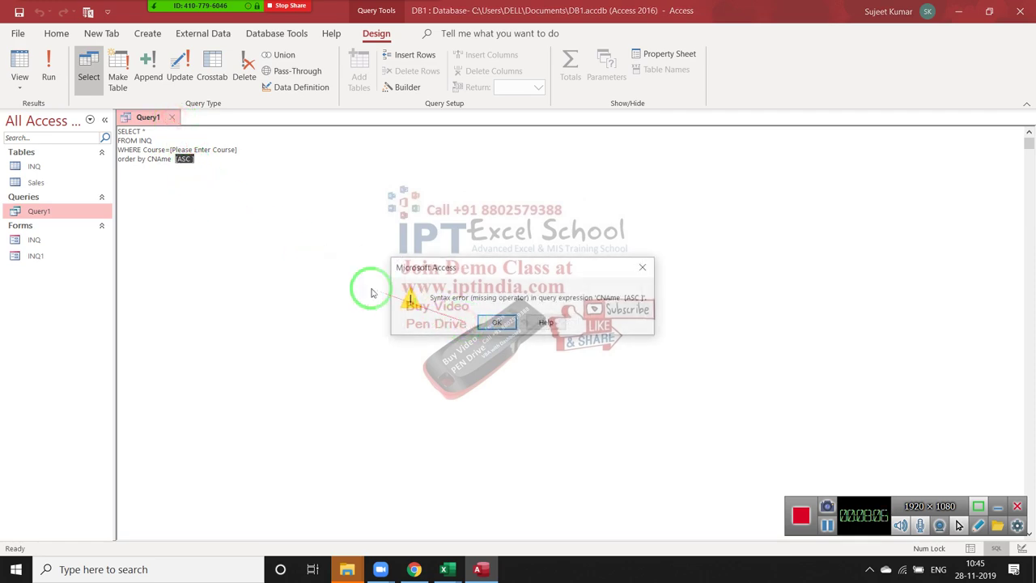
pyautogui.press('Return')
pyautogui.click(173, 158)
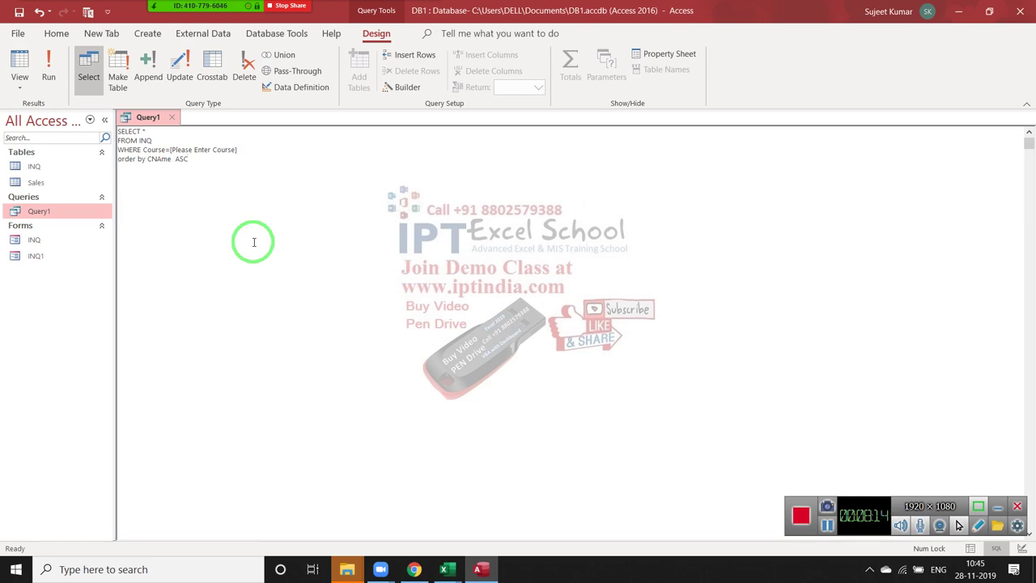
# Save Query1, run it with course VBA, and select the CName column of the 22 results.
pyautogui.click(172, 117)
pyautogui.click(473, 322)
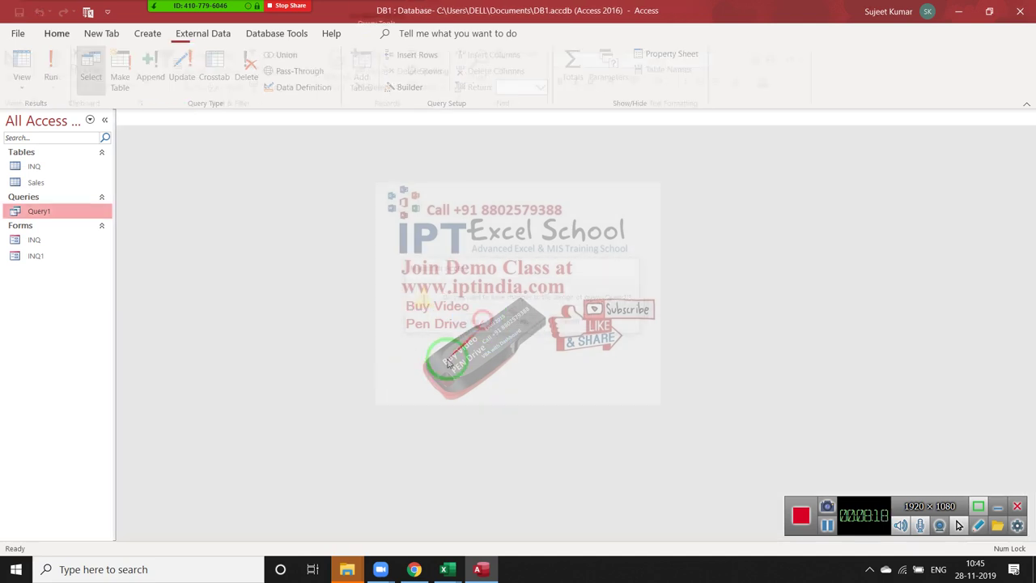
pyautogui.click(49, 213)
pyautogui.doubleClick(49, 213)
pyautogui.write('VBA')
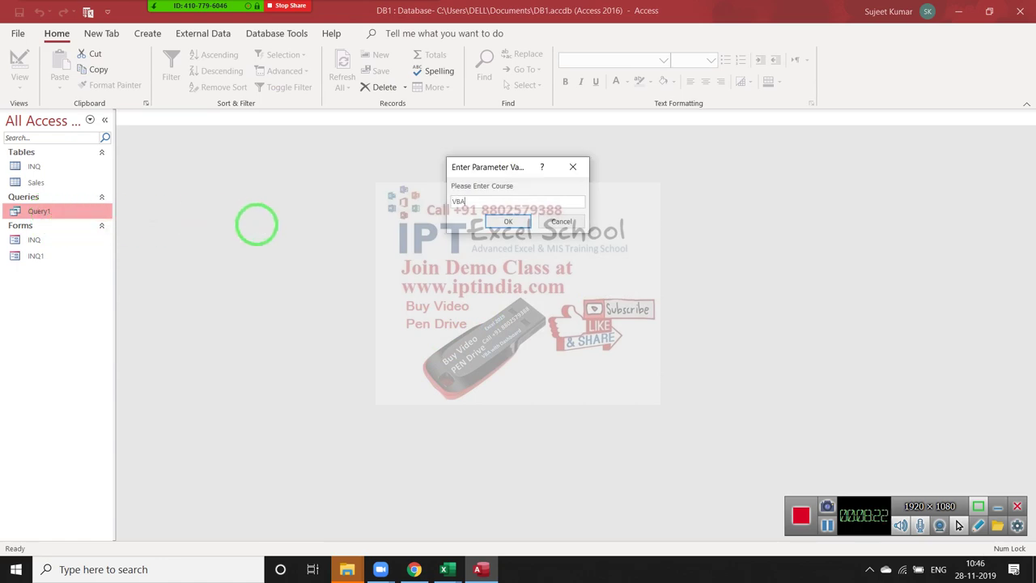
pyautogui.press('Return')
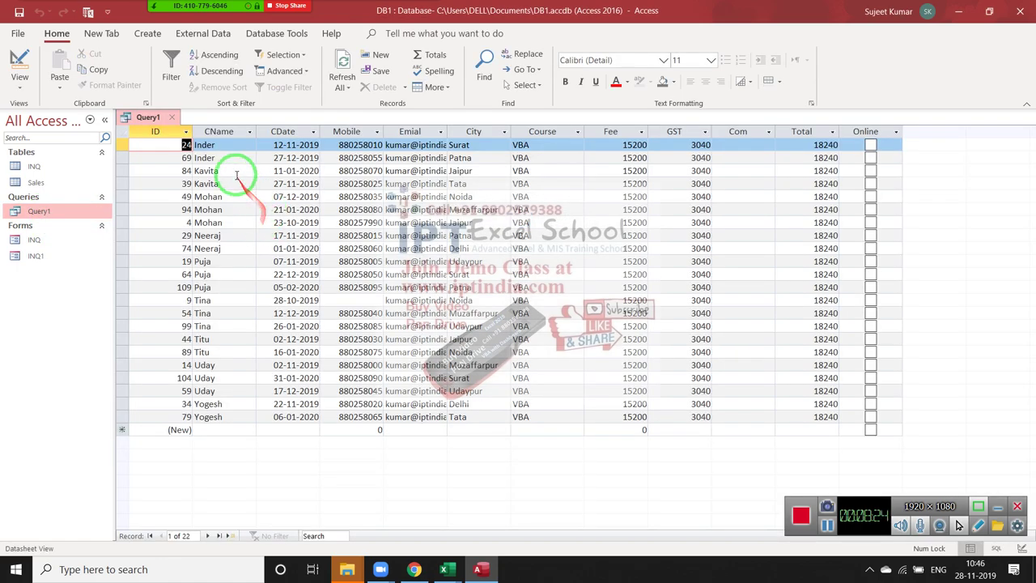
pyautogui.click(222, 133)
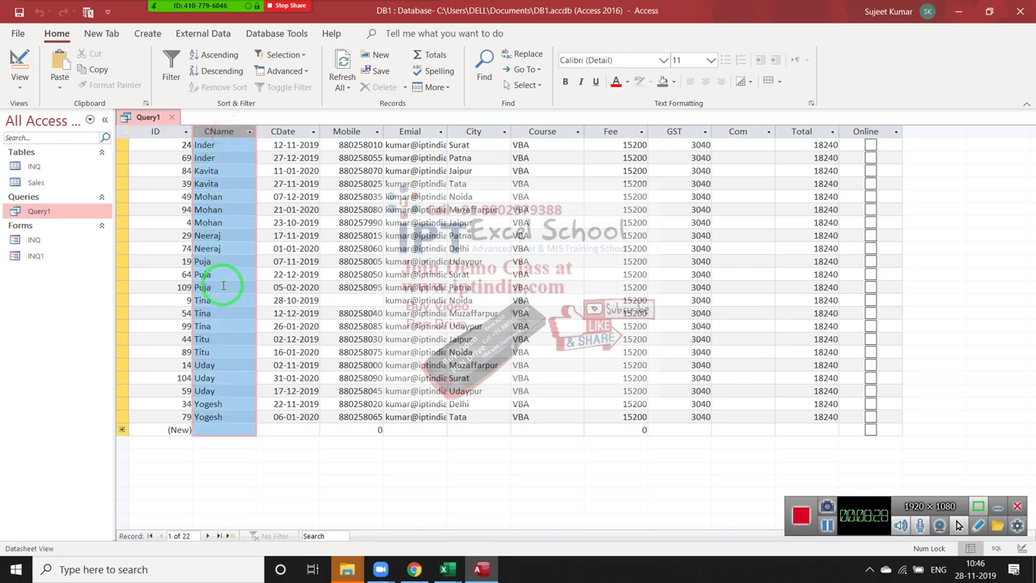
# Review the SELECT statement syntax page on TechOnTheNet in Chrome.
pyautogui.hotkey('alt', 'Tab')
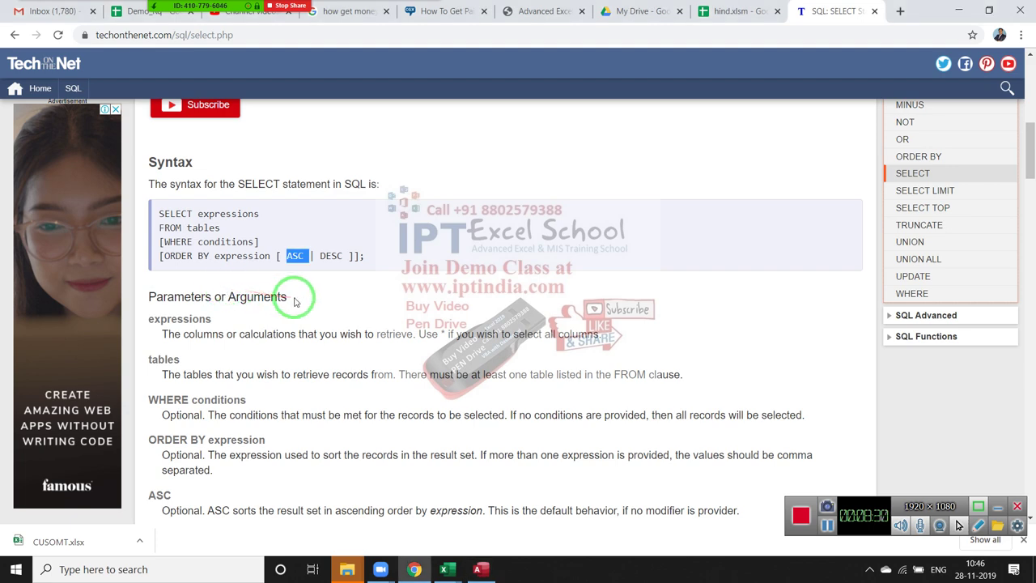
pyautogui.doubleClick(174, 214)
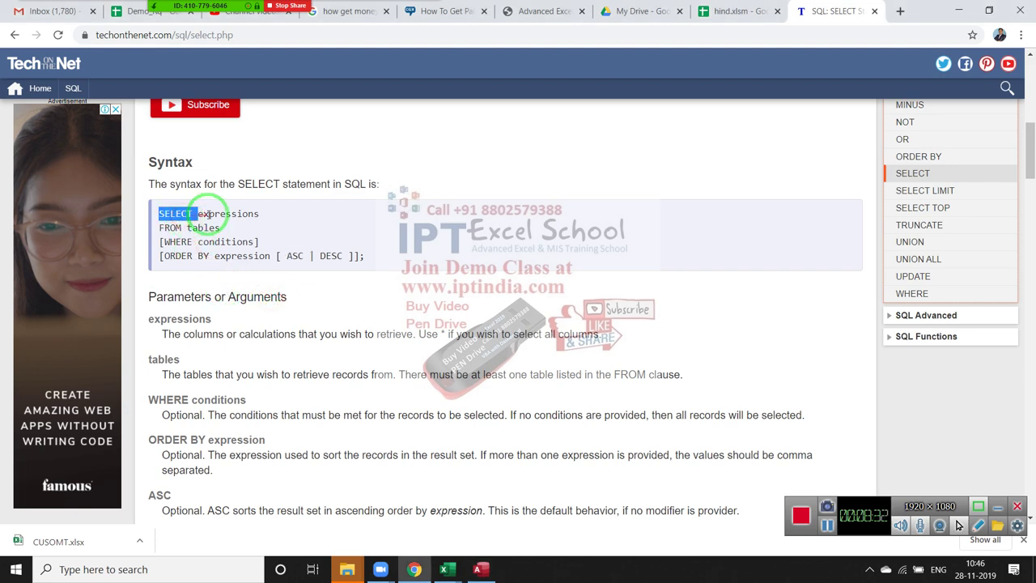
pyautogui.doubleClick(228, 214)
pyautogui.click(182, 225)
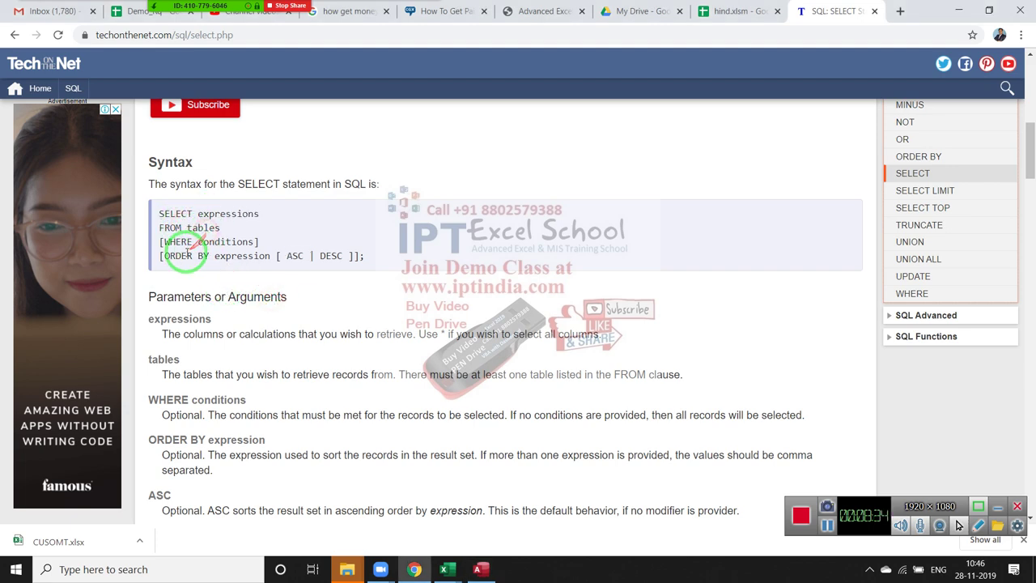
pyautogui.moveTo(215, 257); pyautogui.dragTo(235, 299)
pyautogui.scroll(-2, 340, 346)
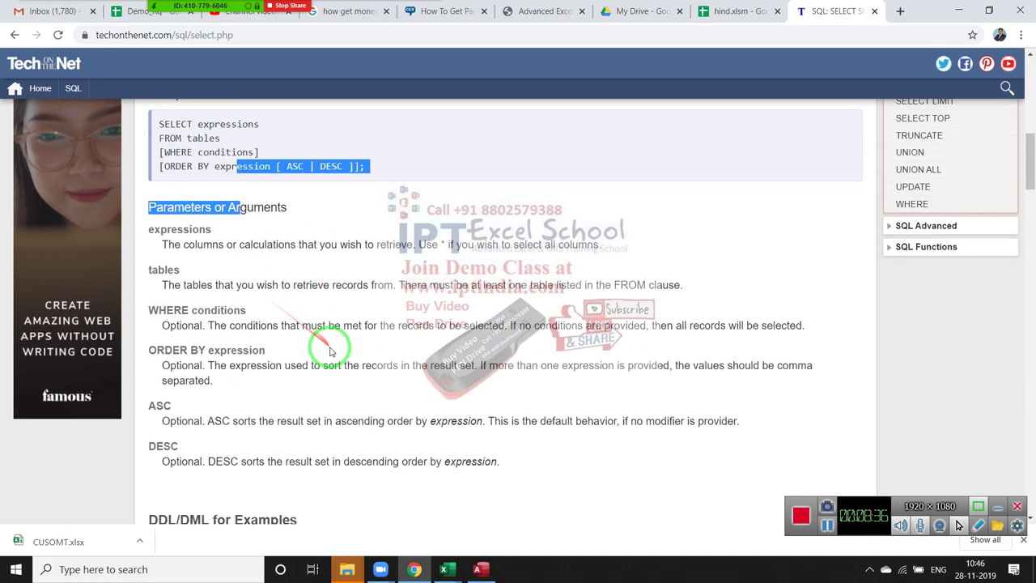
pyautogui.scroll(-2, 332, 347)
pyautogui.scroll(-3, 331, 348)
pyautogui.scroll(-2, 330, 348)
pyautogui.scroll(-1, 330, 348)
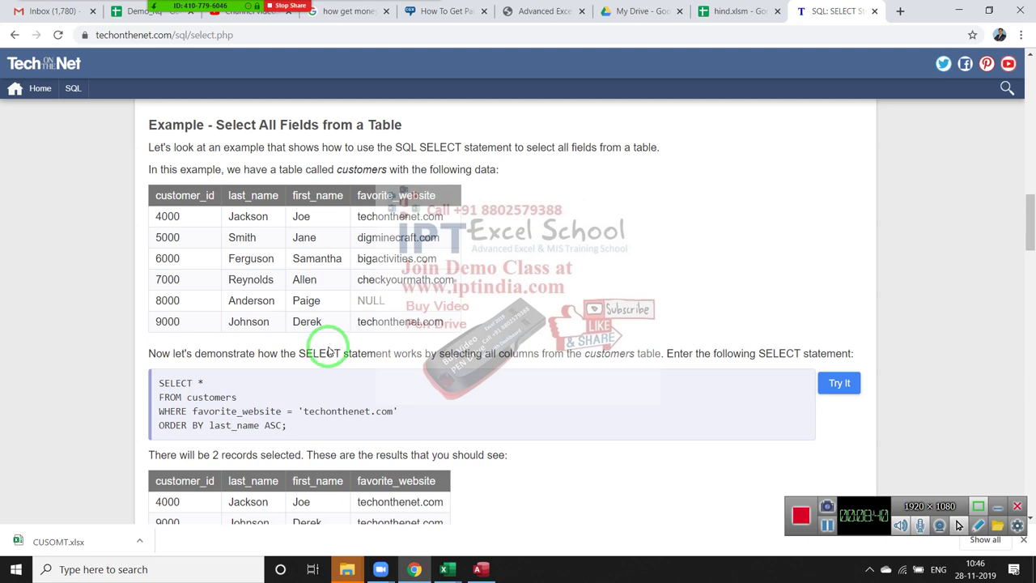
pyautogui.scroll(-1, 330, 347)
pyautogui.scroll(-1, 328, 346)
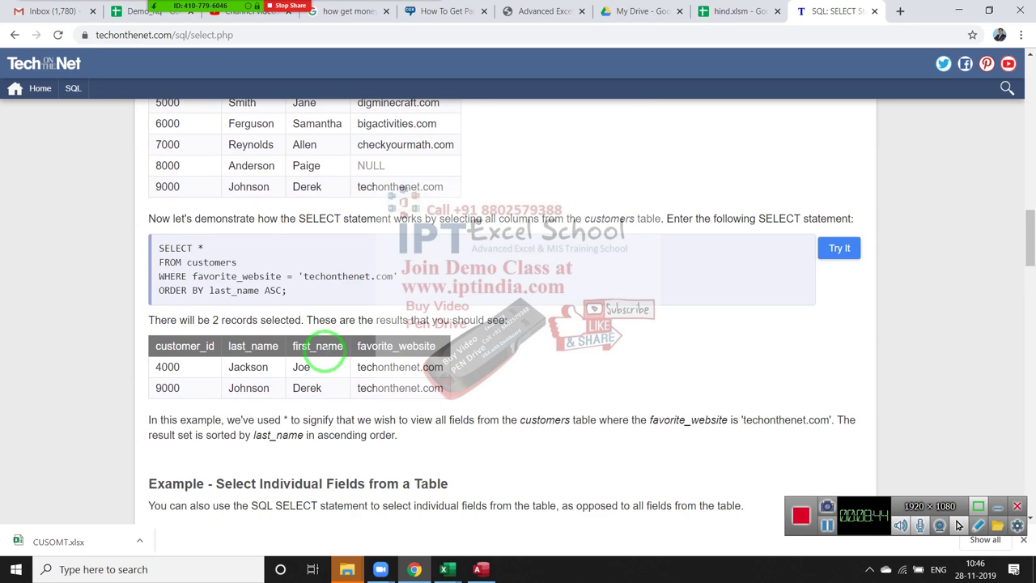
pyautogui.scroll(1, 322, 354)
pyautogui.scroll(-3, 322, 356)
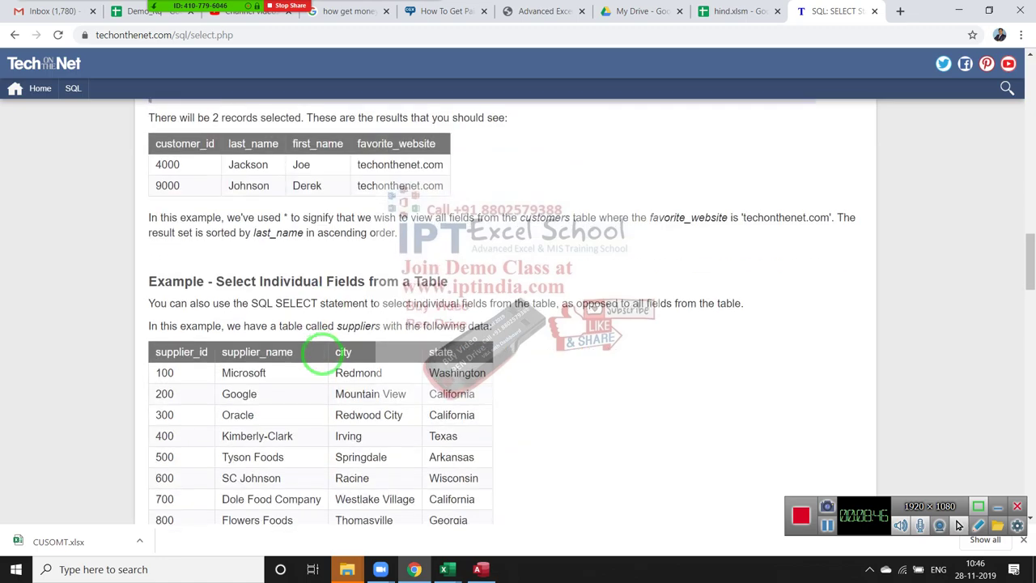
pyautogui.scroll(10, 323, 358)
pyautogui.scroll(10, 322, 358)
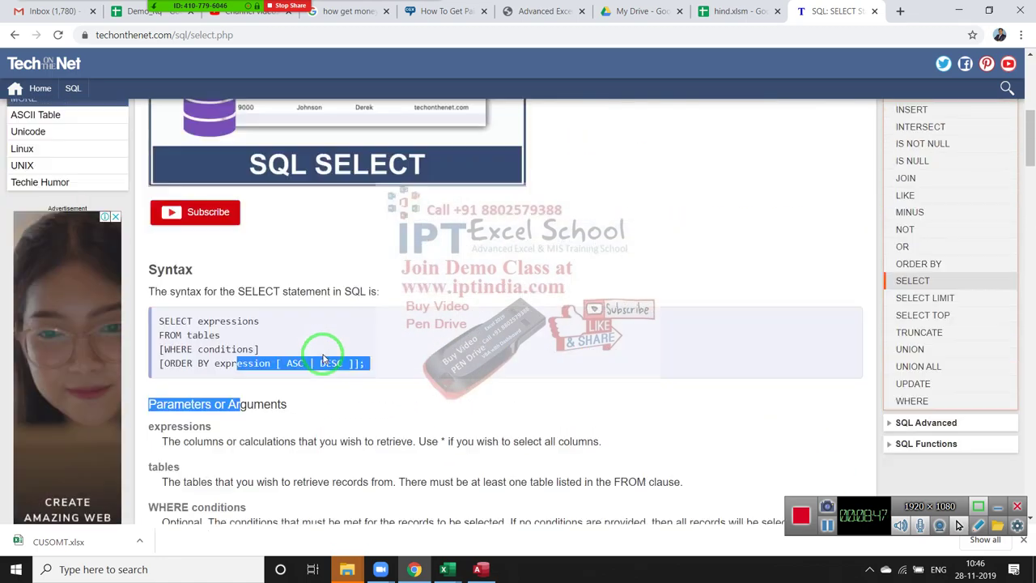
pyautogui.scroll(5, 323, 359)
pyautogui.scroll(2, 323, 358)
# Return to the SQL tutorial index and open the AND & OR page in a new tab.
pyautogui.click(14, 35)
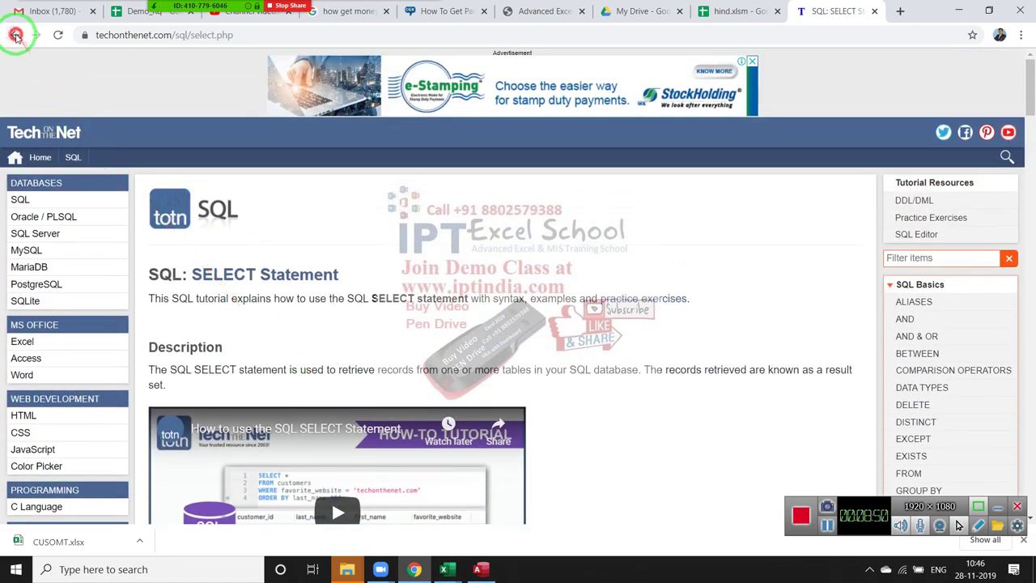
pyautogui.scroll(-3, 462, 348)
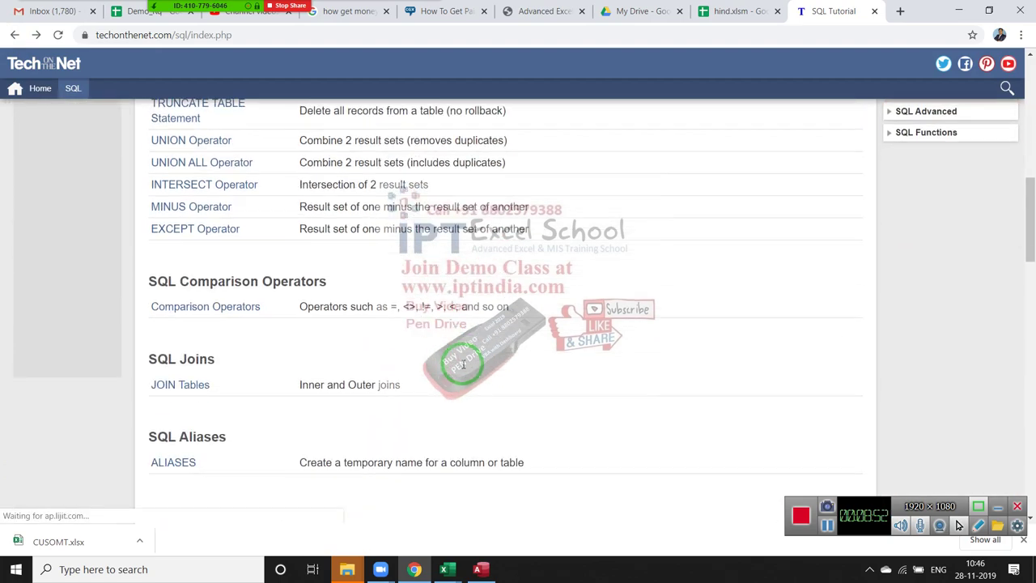
pyautogui.scroll(-3, 464, 368)
pyautogui.scroll(-3, 463, 368)
pyautogui.scroll(-3, 464, 368)
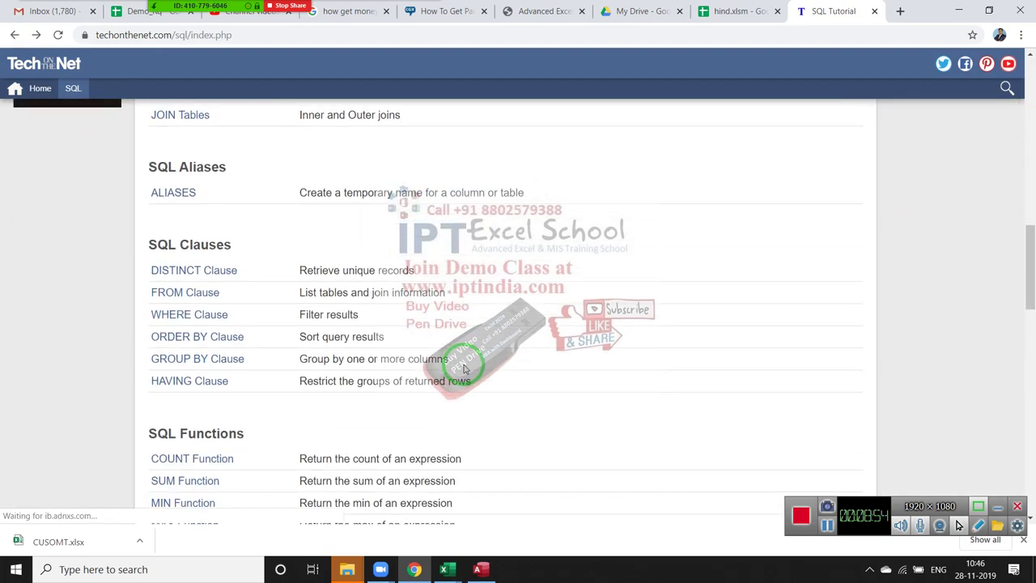
pyautogui.scroll(-3, 463, 368)
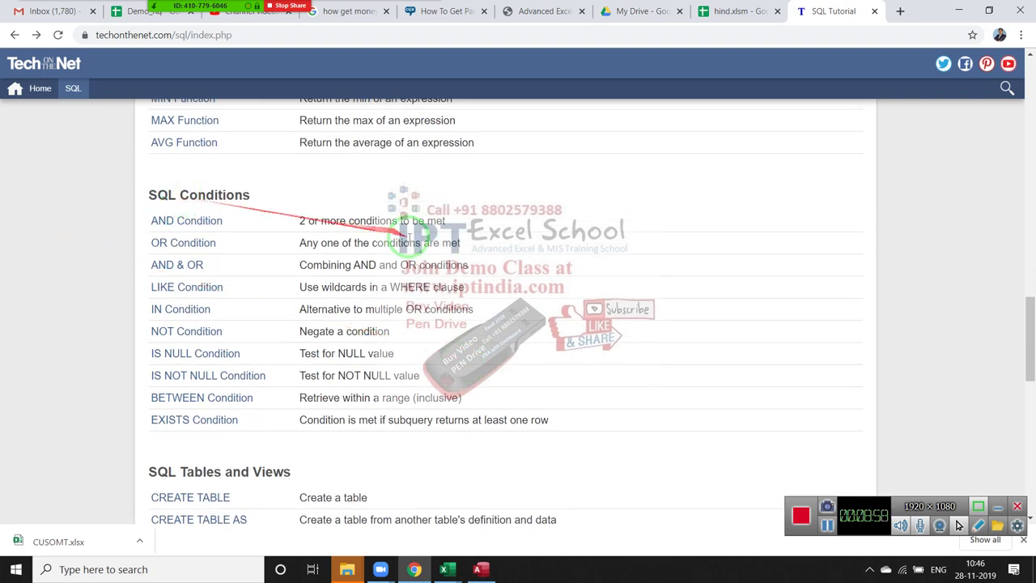
pyautogui.tripleClick(274, 217)
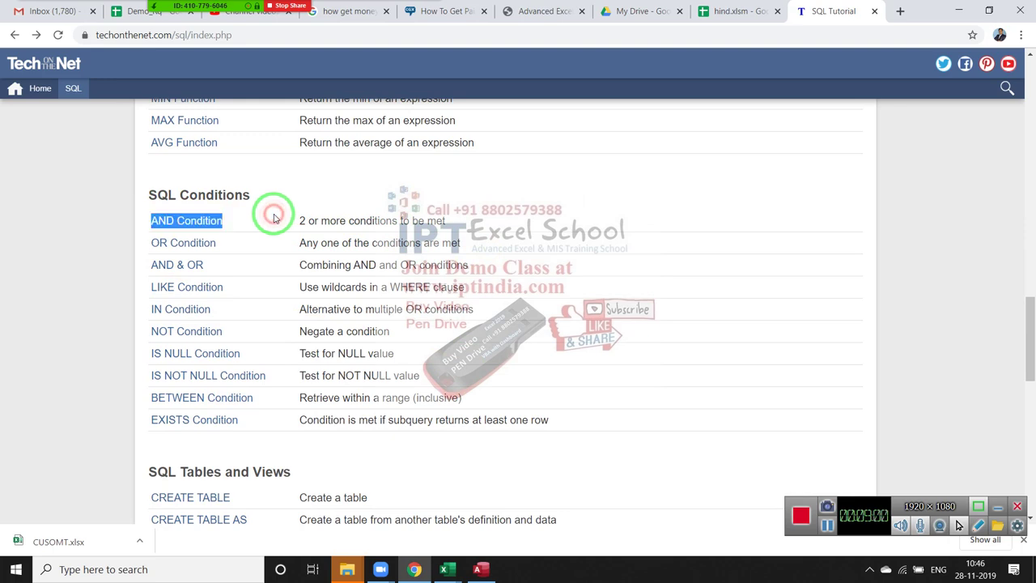
pyautogui.click(279, 246)
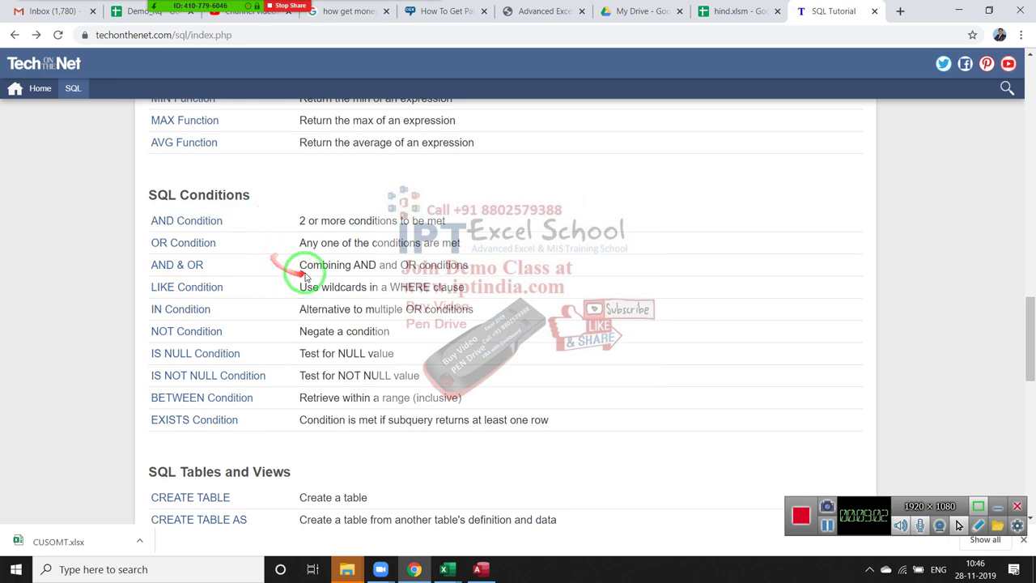
pyautogui.rightClick(182, 267)
pyautogui.click(207, 275)
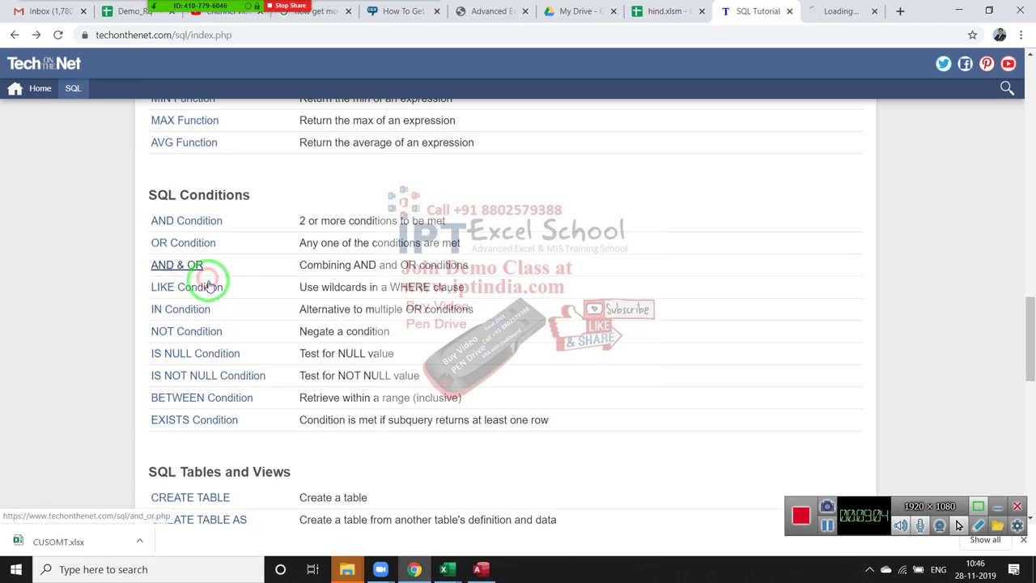
# Read through the AND & OR example page, then go back to the Query1 results.
pyautogui.click(833, 11)
pyautogui.scroll(-1, 461, 332)
pyautogui.scroll(-2, 461, 332)
pyautogui.scroll(-4, 461, 331)
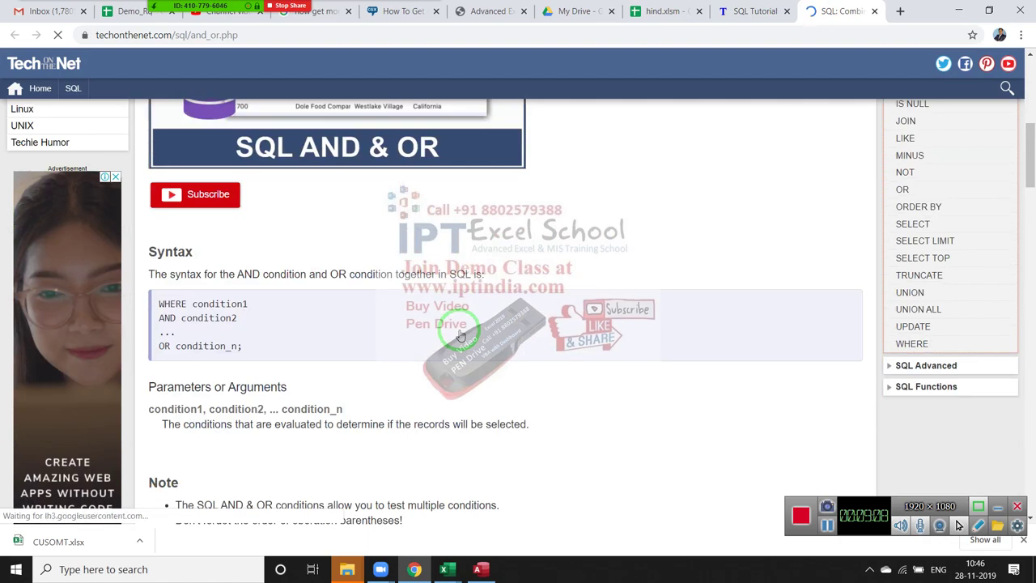
pyautogui.scroll(-3, 461, 331)
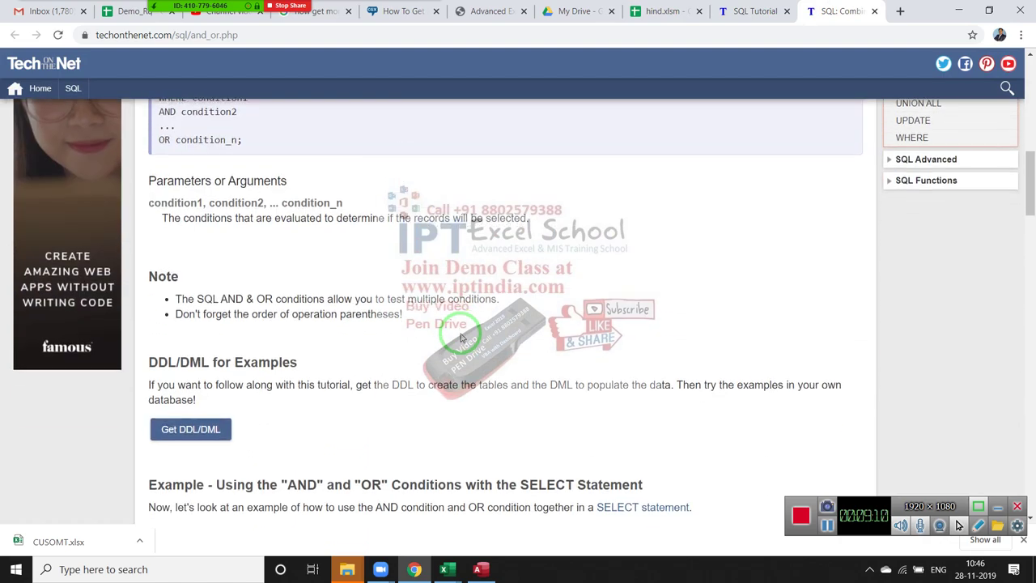
pyautogui.scroll(-5, 461, 339)
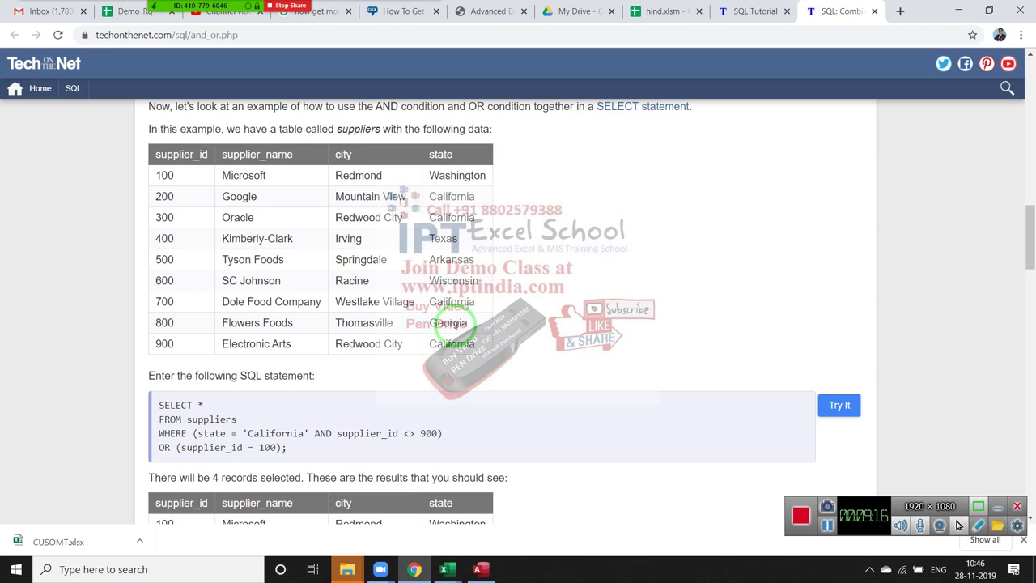
pyautogui.scroll(-1, 455, 325)
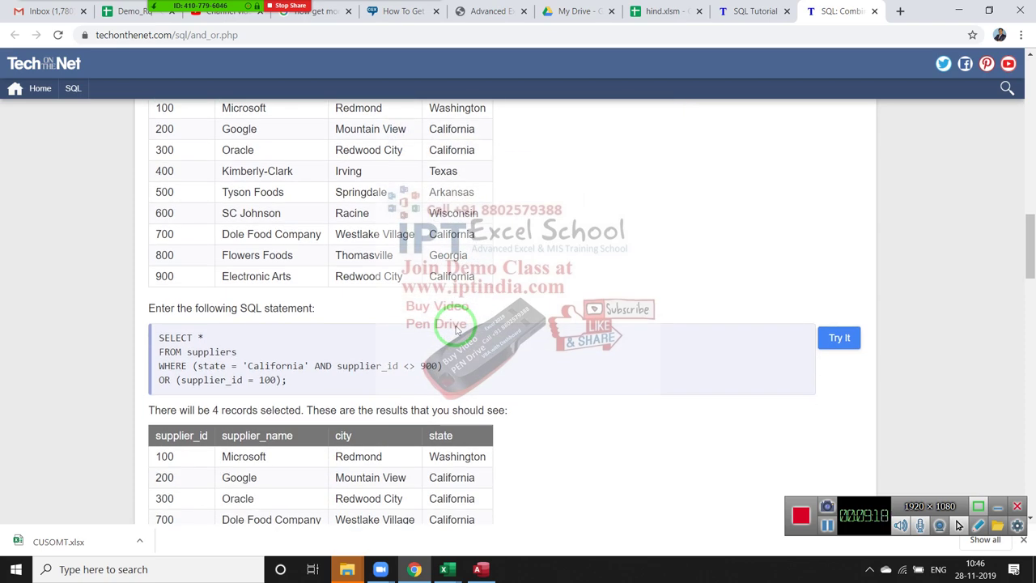
pyautogui.hotkey('alt', 'Tab')
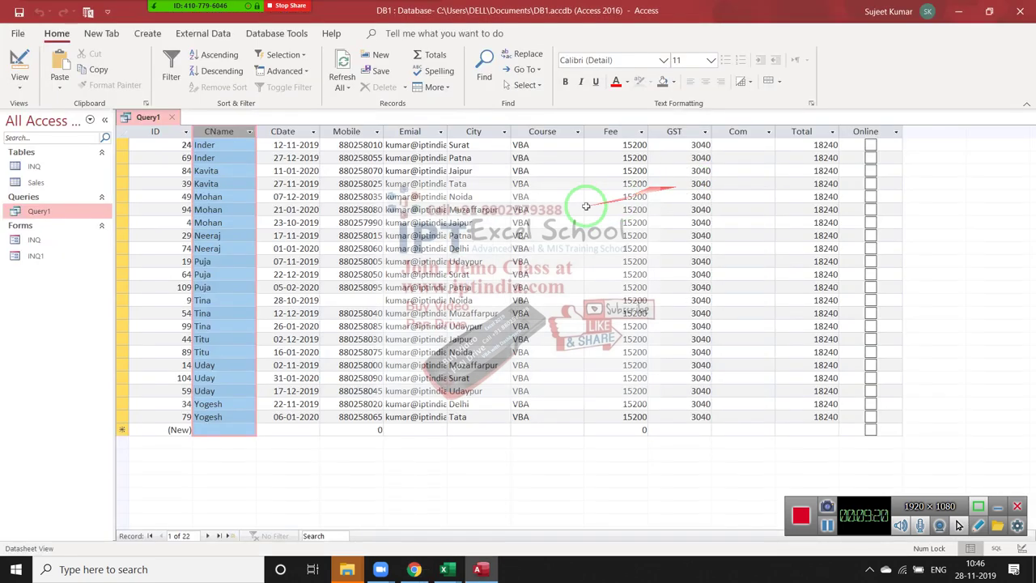
# Check the Course and City values in the Query1 datasheet, including the Jaipur city entry.
pyautogui.click(586, 206)
pyautogui.click(540, 144)
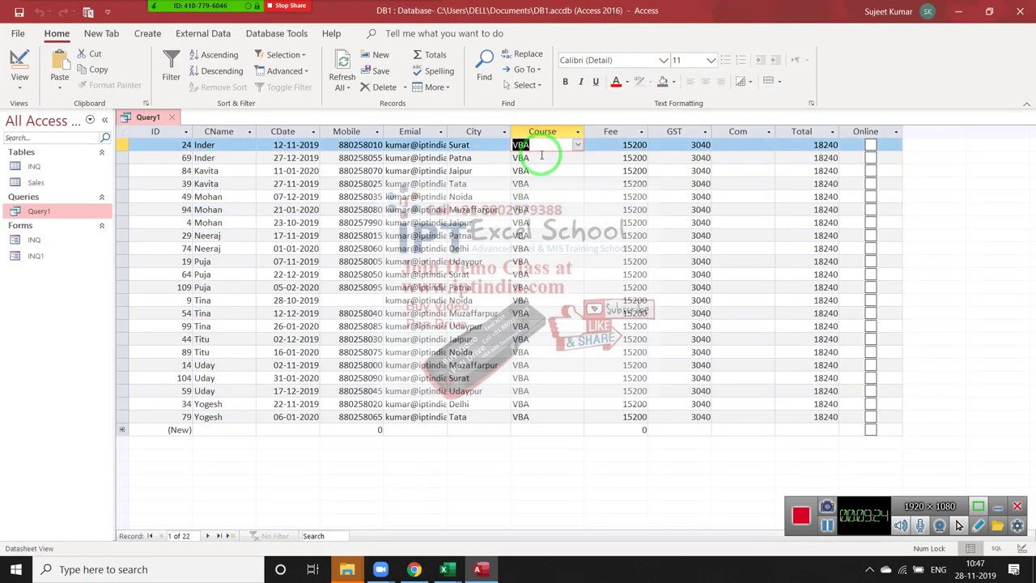
pyautogui.click(540, 155)
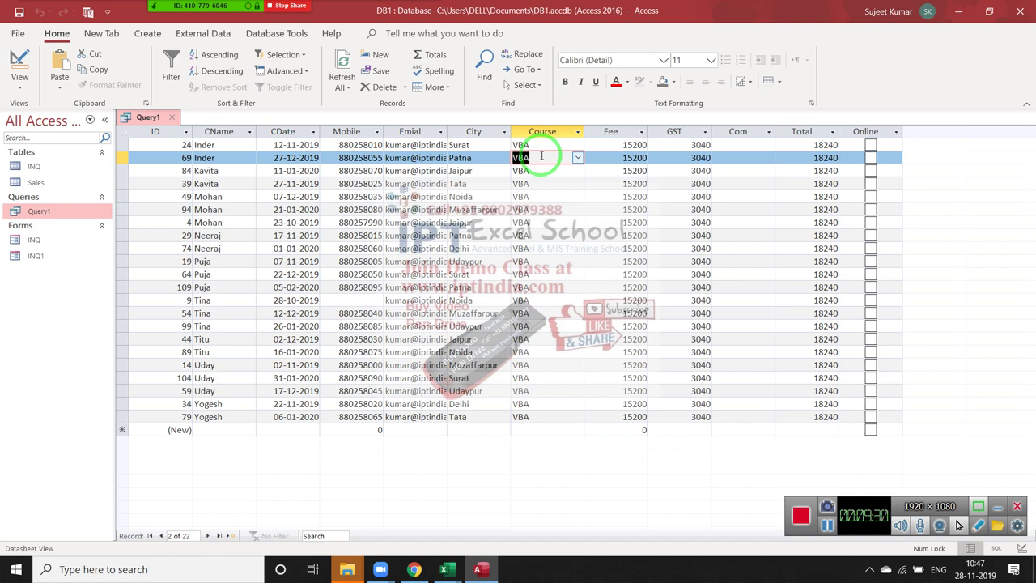
pyautogui.click(474, 170)
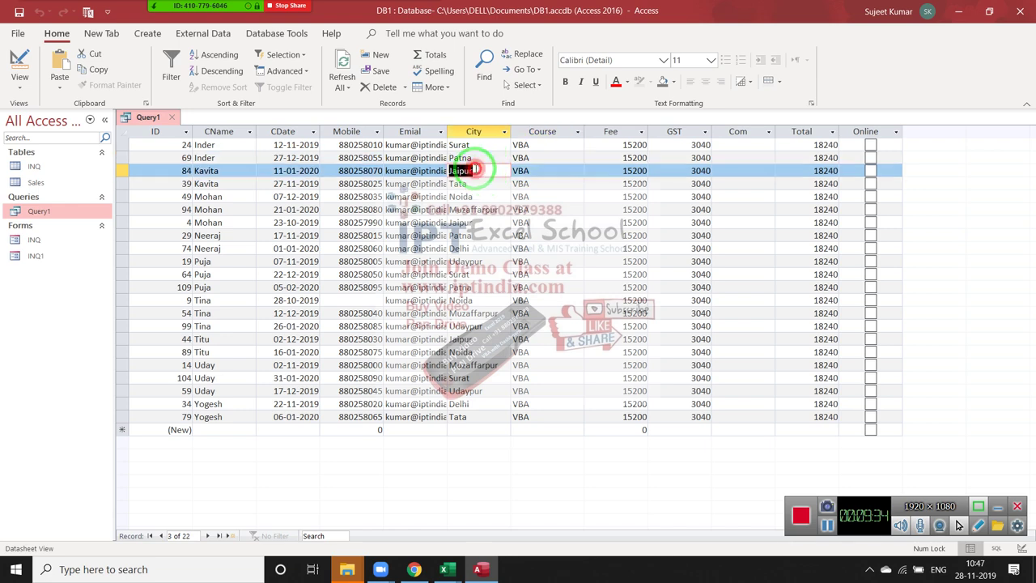
pyautogui.hotkey('alt', 'Tab')
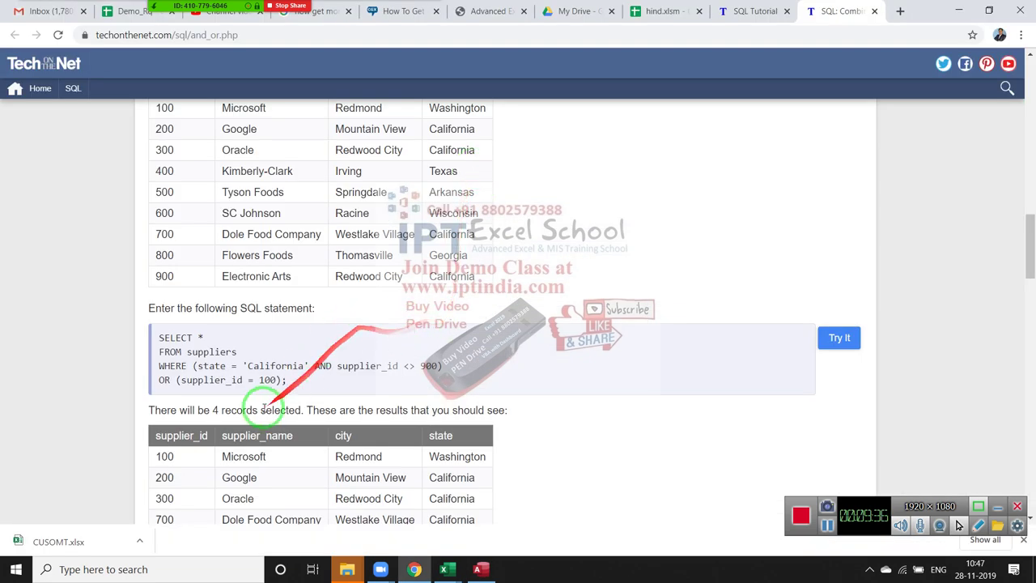
# Highlight the example's conditions: state California, supplier_id <> 900, OR supplier_id 100.
pyautogui.doubleClick(212, 365)
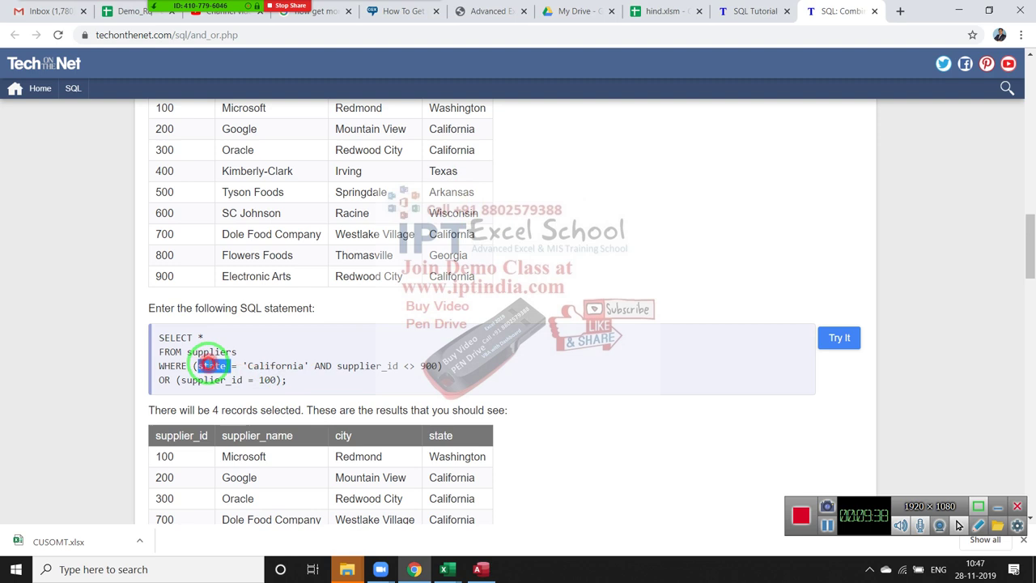
pyautogui.click(255, 364)
pyautogui.doubleClick(256, 364)
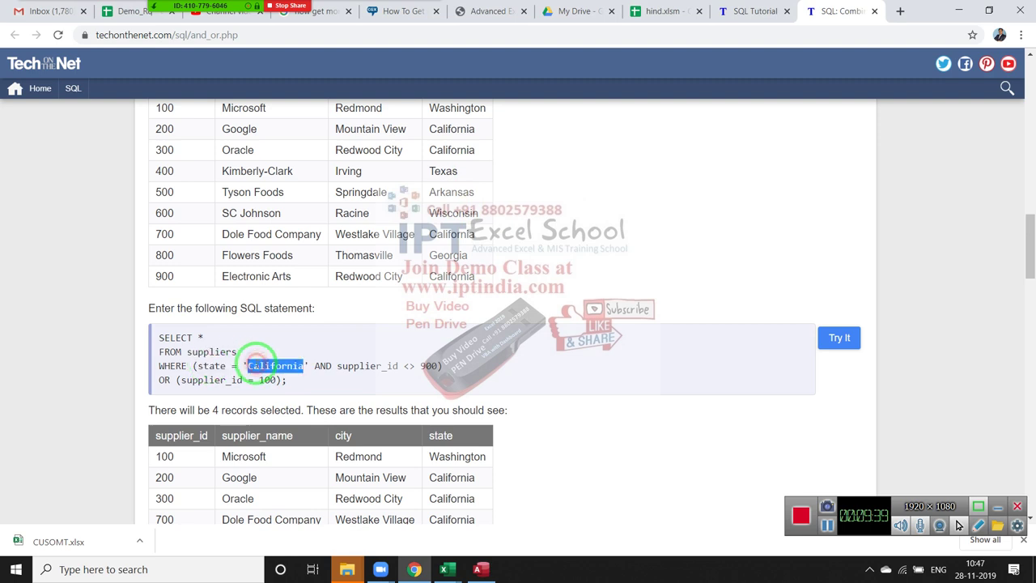
pyautogui.doubleClick(346, 366)
pyautogui.moveTo(372, 366); pyautogui.dragTo(414, 366)
pyautogui.click(404, 366)
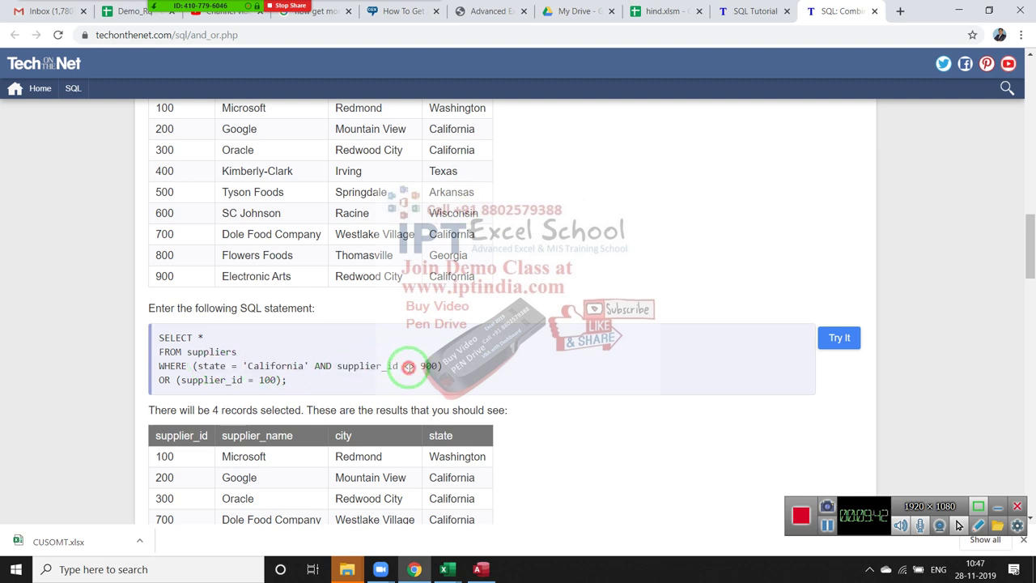
pyautogui.doubleClick(411, 365)
pyautogui.doubleClick(427, 366)
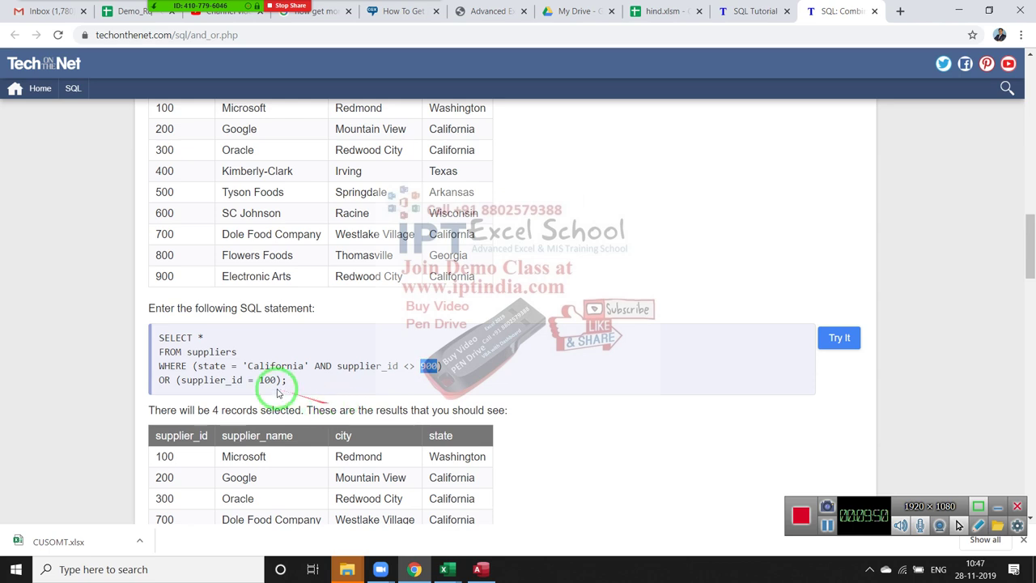
pyautogui.doubleClick(215, 380)
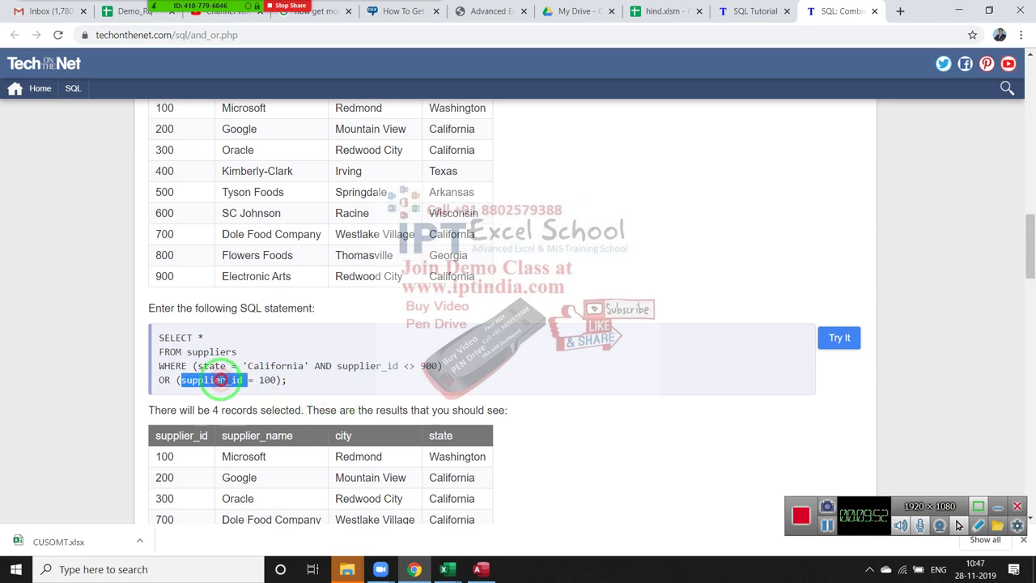
pyautogui.doubleClick(265, 380)
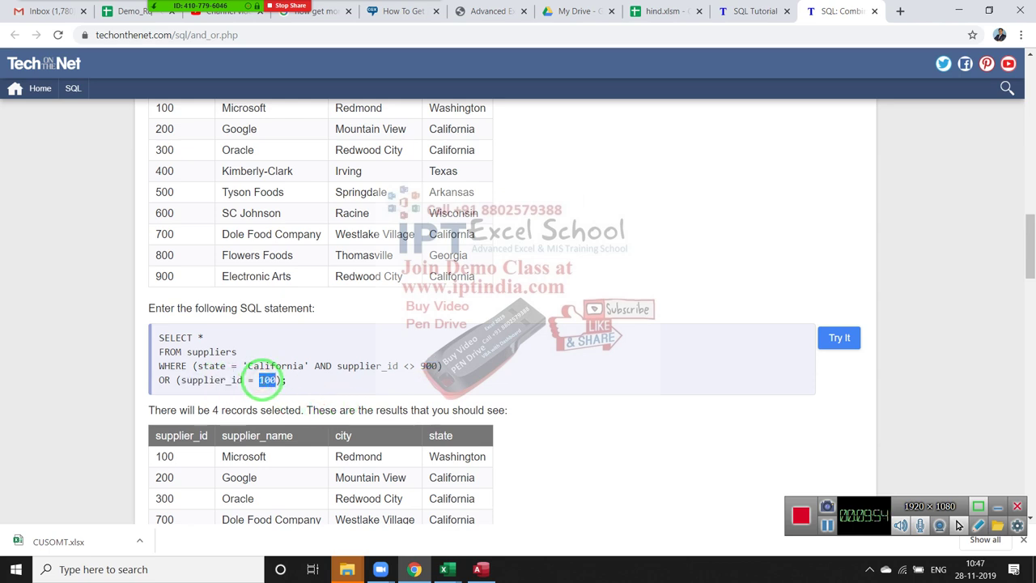
pyautogui.hotkey('alt', 'Tab')
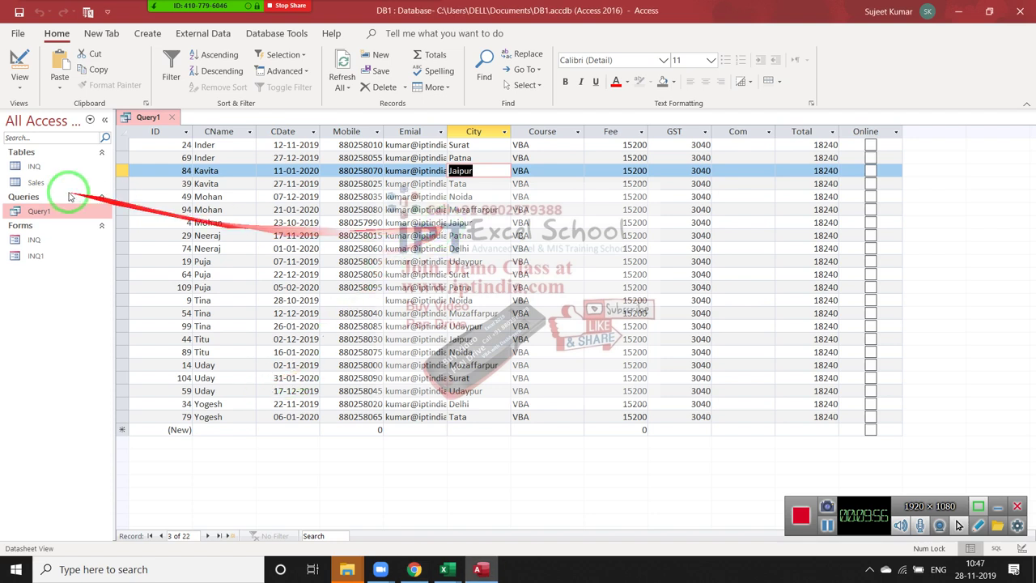
pyautogui.click(453, 197)
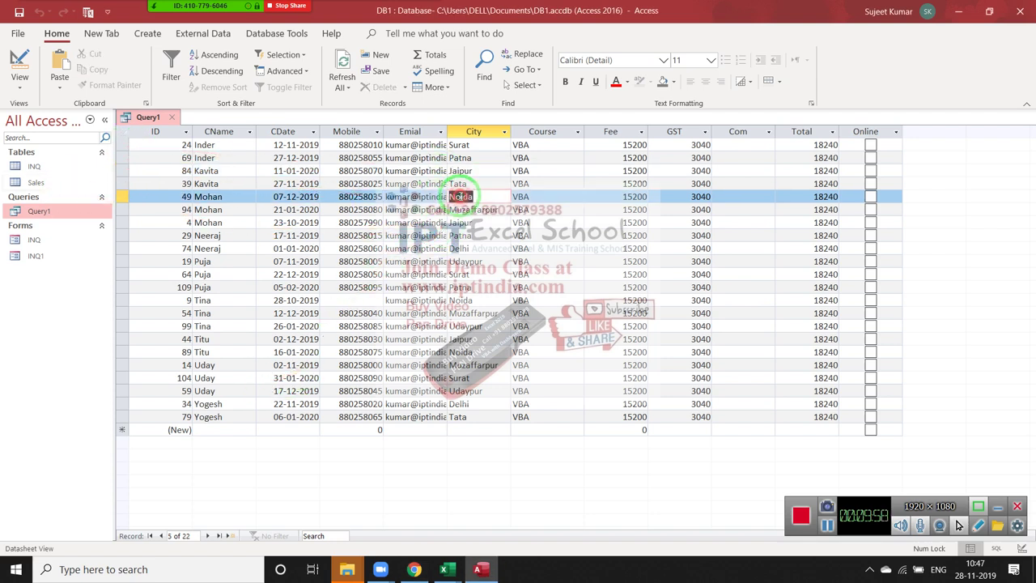
pyautogui.click(549, 172)
pyautogui.click(550, 155)
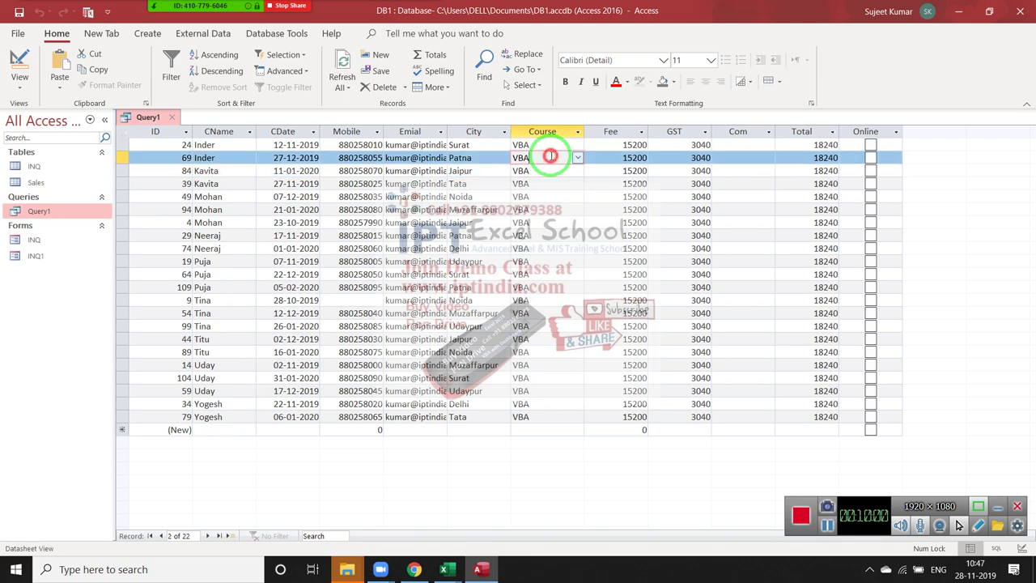
pyautogui.click(550, 146)
pyautogui.click(550, 134)
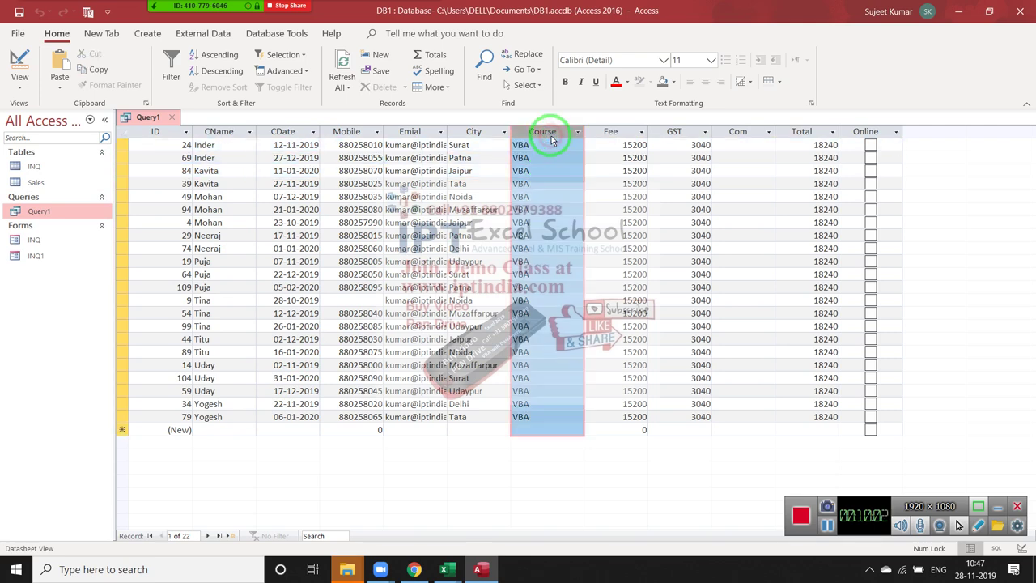
pyautogui.click(547, 149)
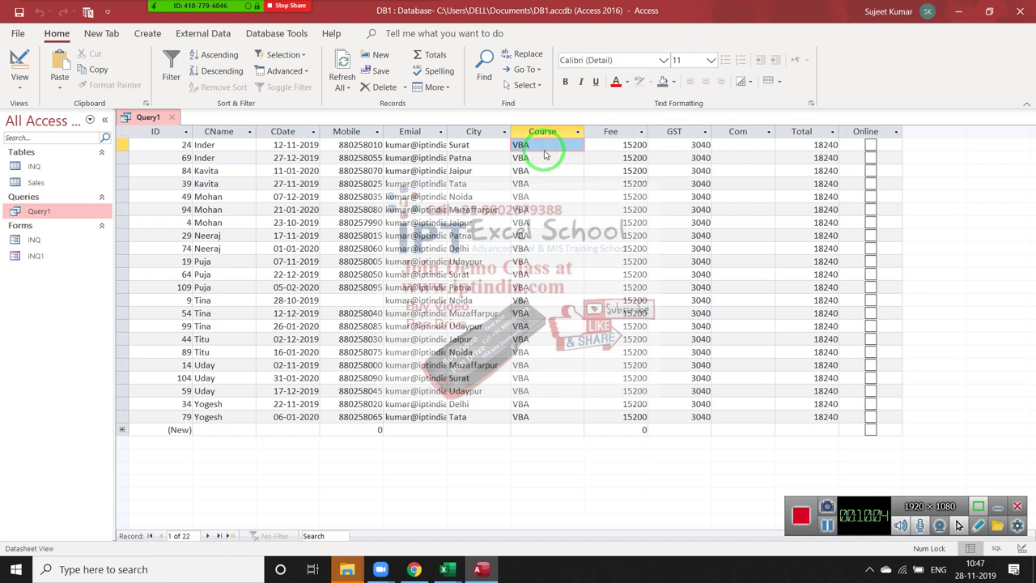
pyautogui.click(545, 149)
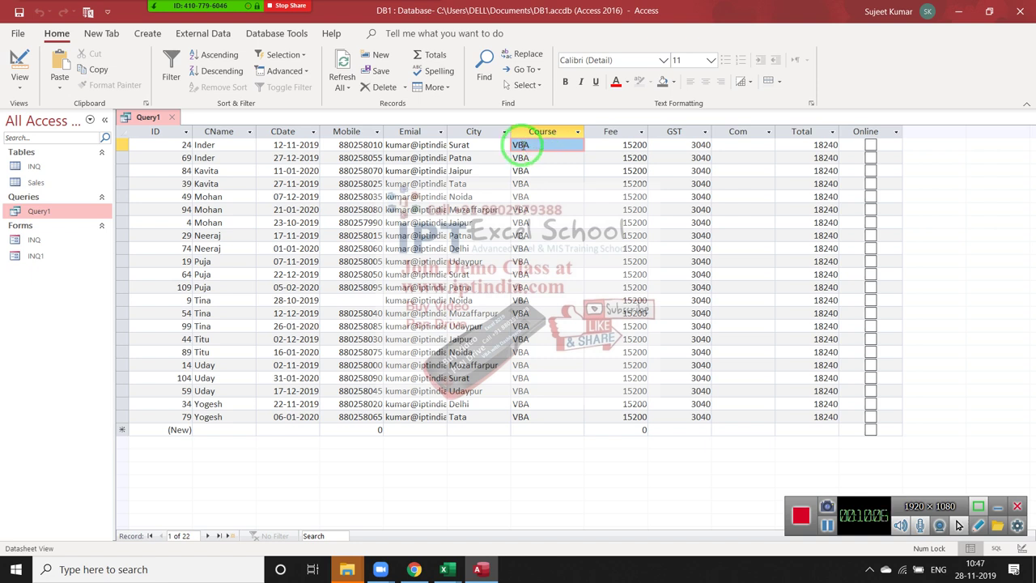
pyautogui.click(541, 135)
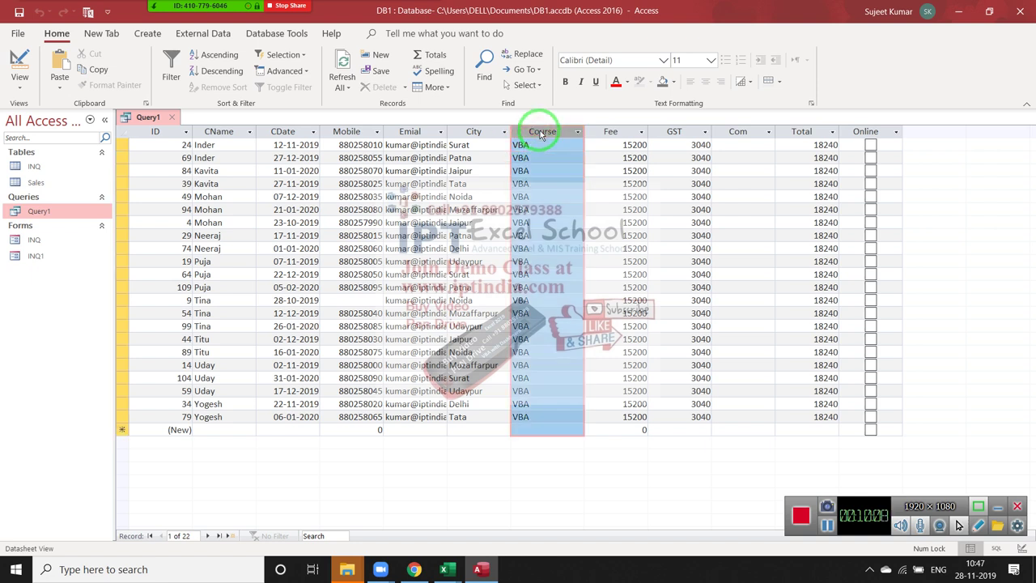
pyautogui.click(483, 131)
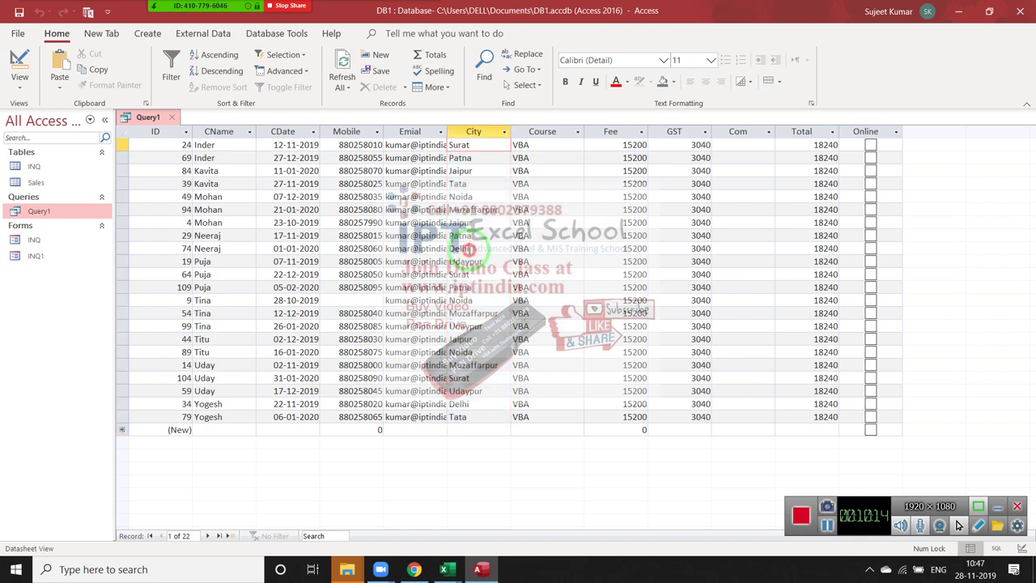
pyautogui.click(468, 246)
pyautogui.doubleClick(462, 236)
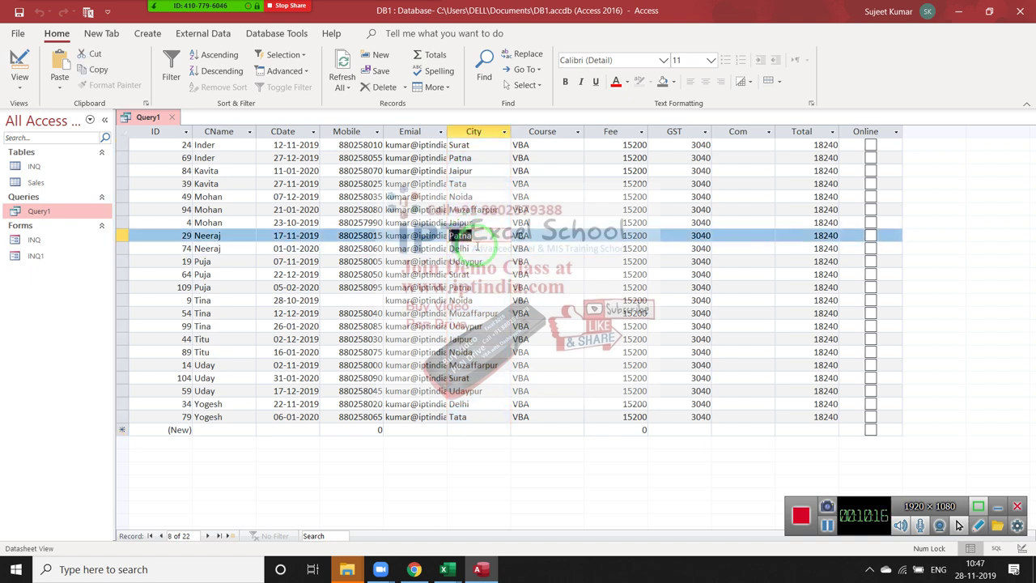
pyautogui.doubleClick(479, 313)
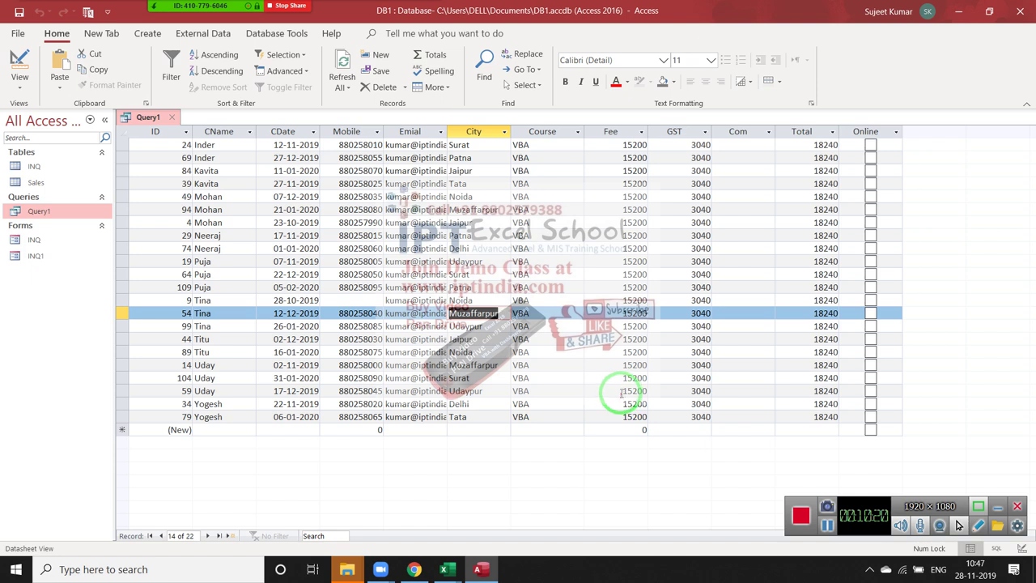
pyautogui.click(586, 355)
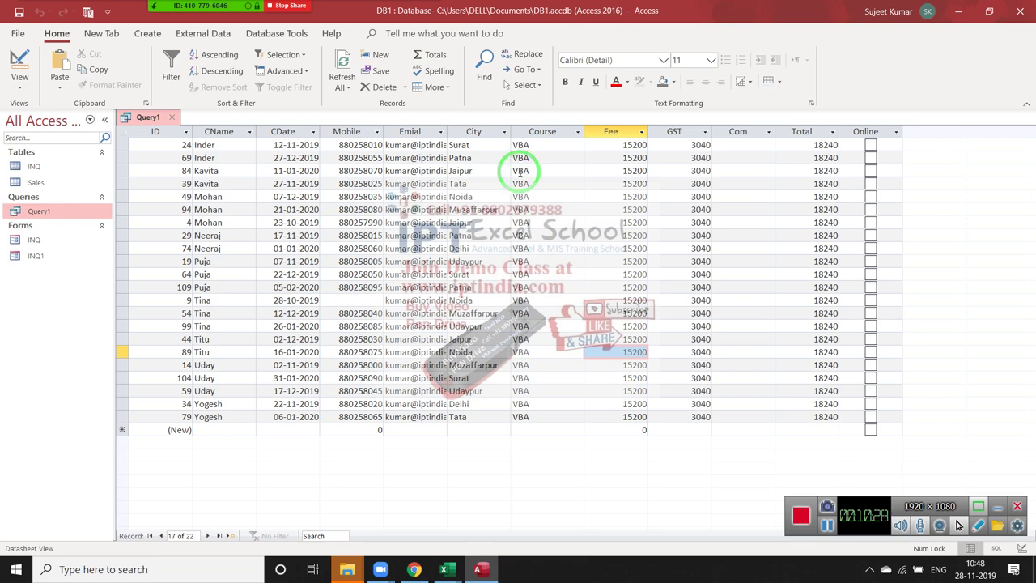
pyautogui.click(476, 313)
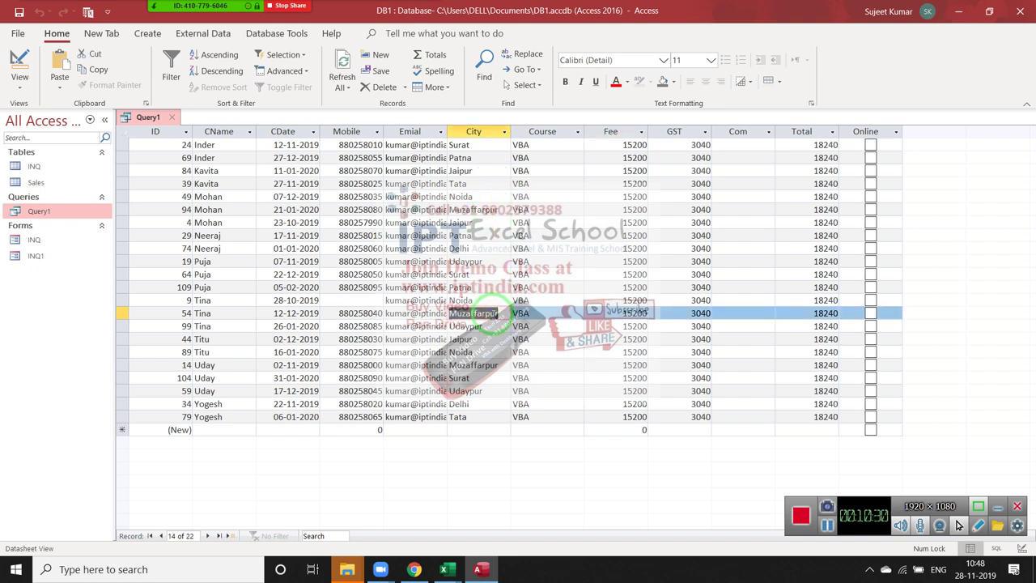
pyautogui.rightClick(492, 316)
pyautogui.click(518, 338)
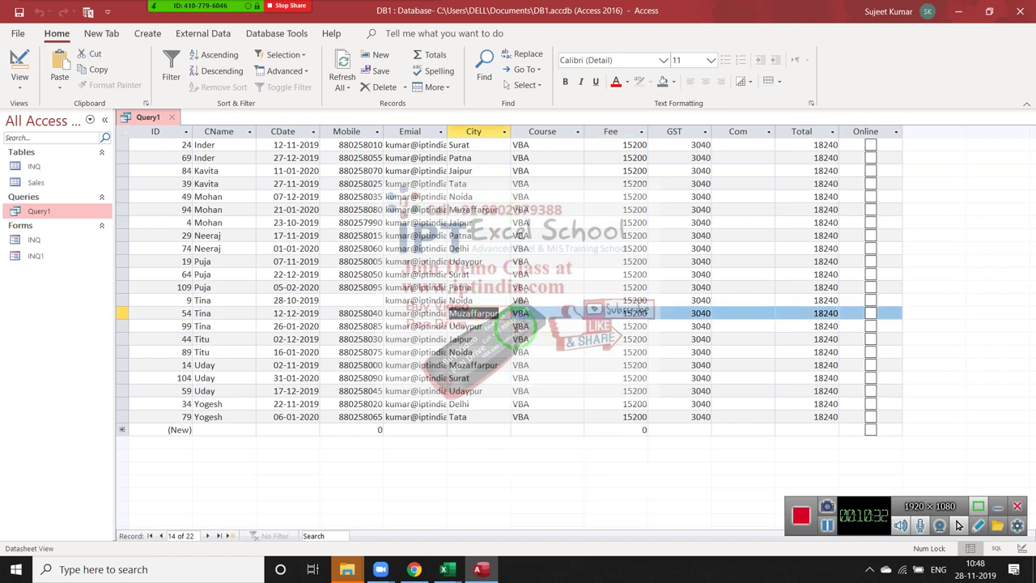
pyautogui.press('Tab')
pyautogui.hotkey('shift', 'Tab')
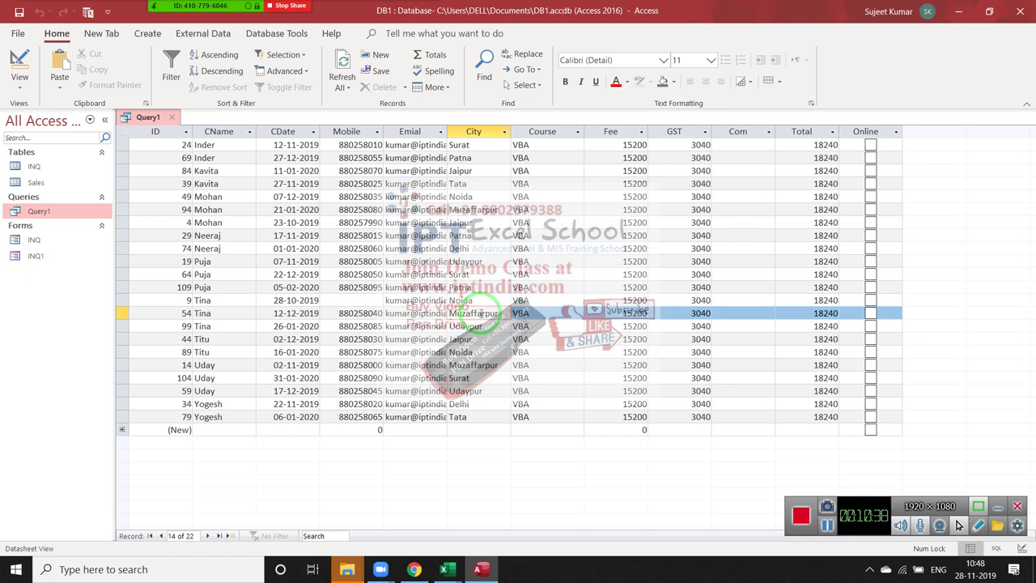
pyautogui.moveTo(507, 170); pyautogui.dragTo(511, 301)
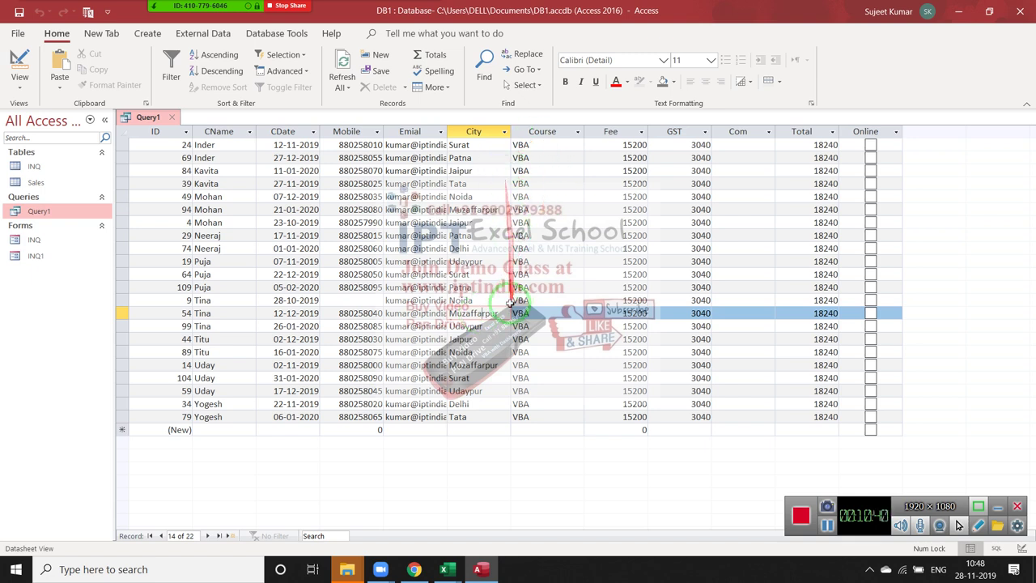
pyautogui.doubleClick(500, 314)
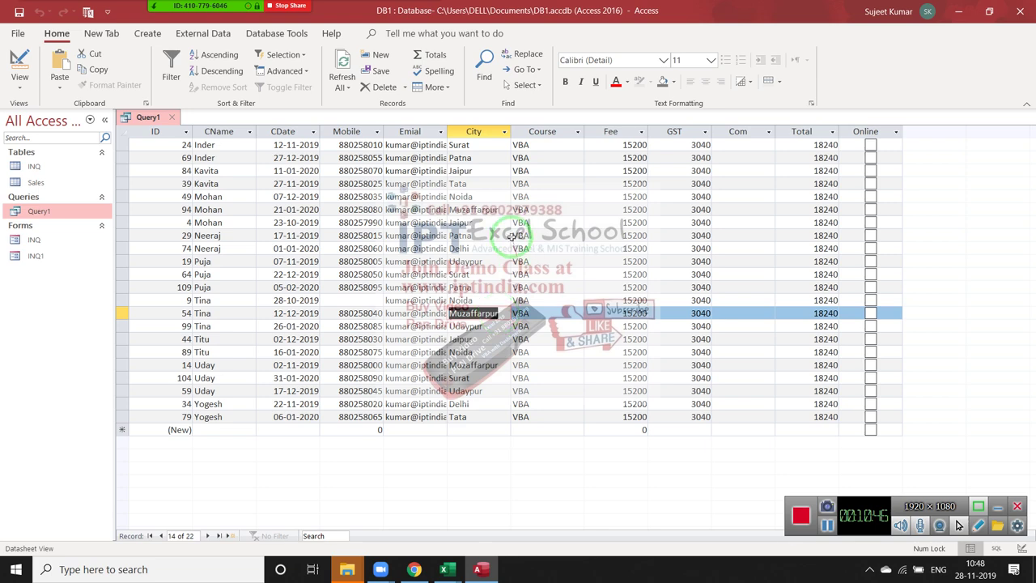
pyautogui.click(491, 196)
pyautogui.hotkey('alt', 'Tab')
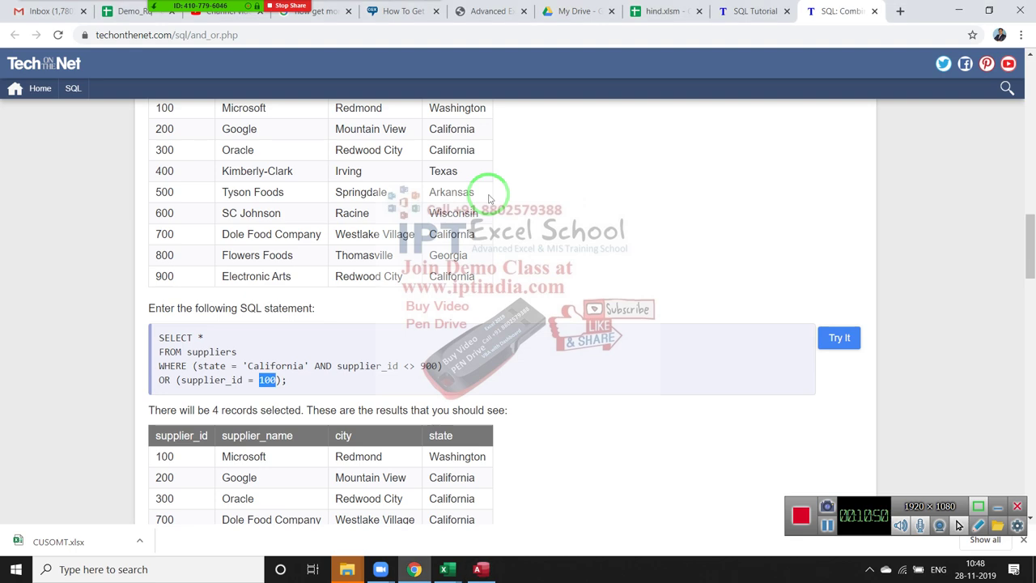
pyautogui.hotkey('alt', 'Tab')
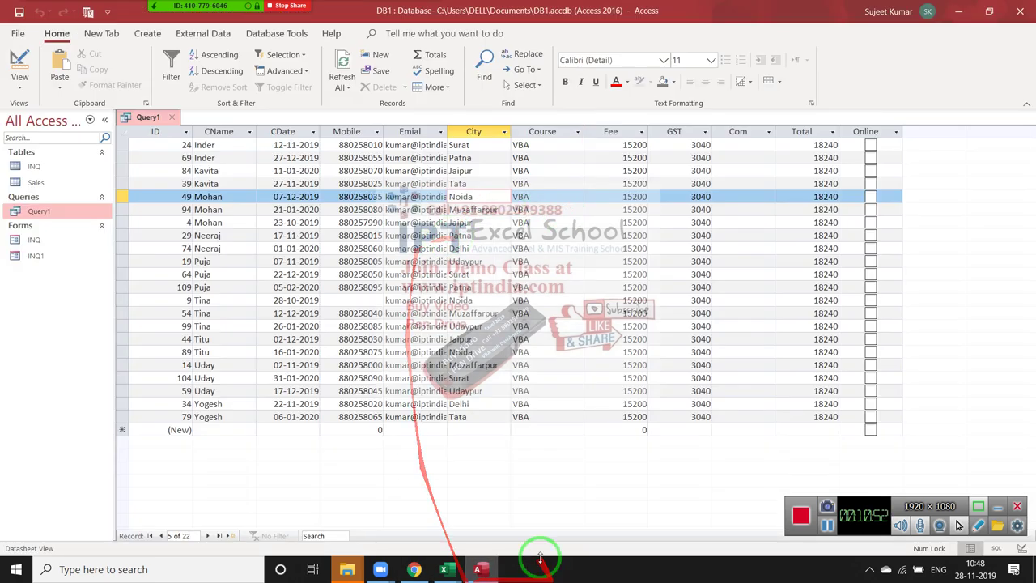
pyautogui.rightClick(39, 210)
pyautogui.click(76, 241)
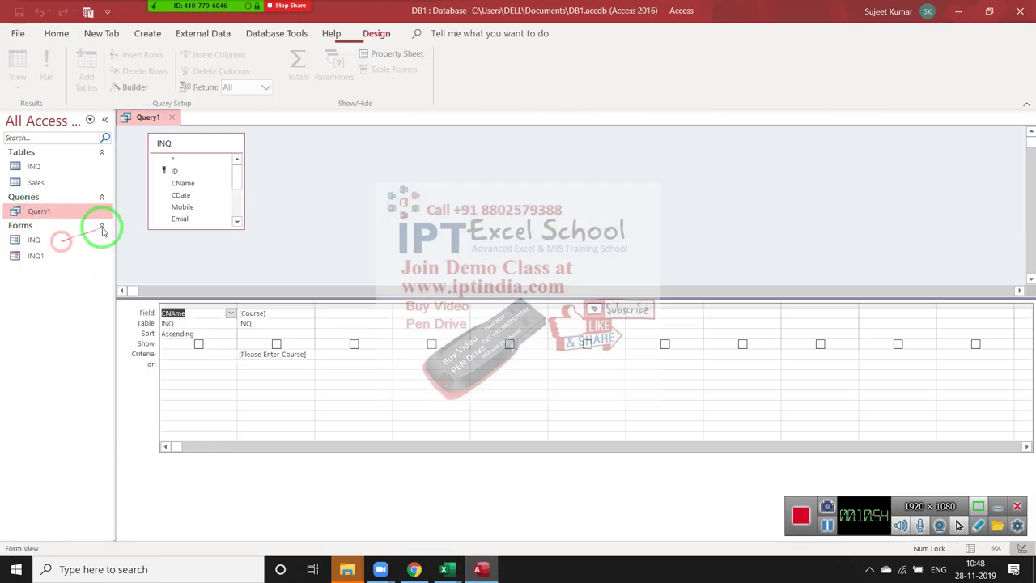
pyautogui.click(171, 117)
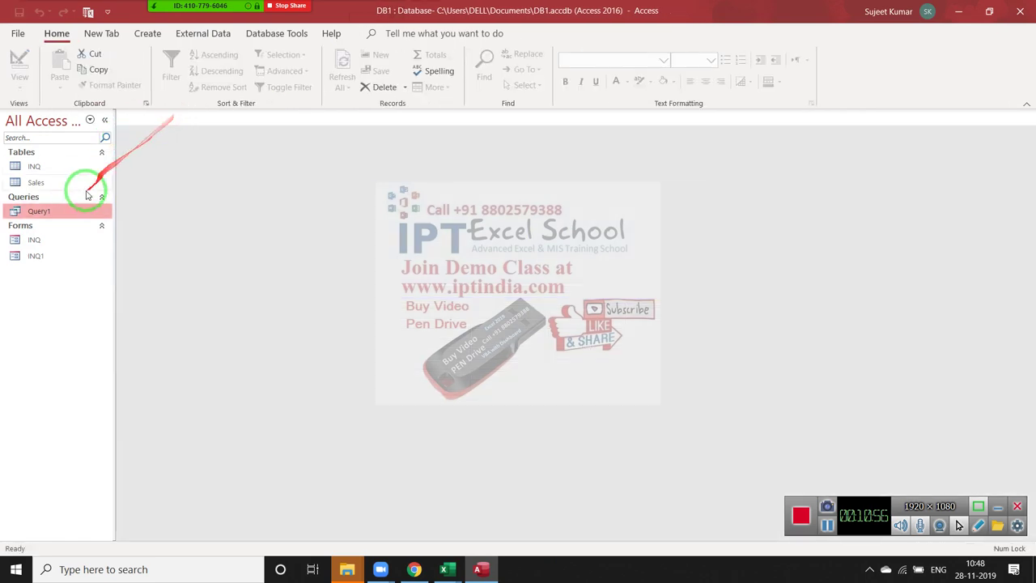
pyautogui.rightClick(66, 212)
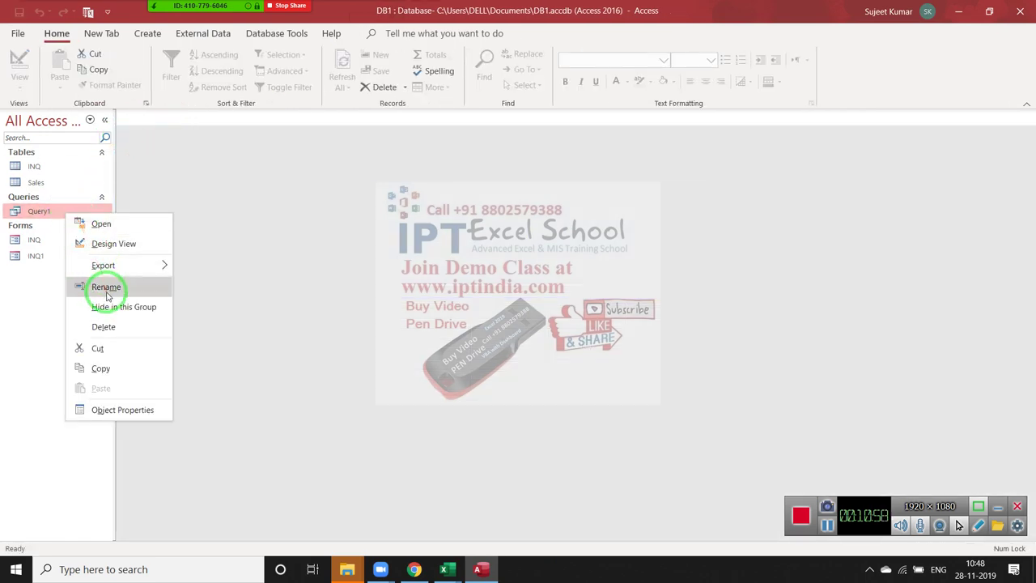
pyautogui.click(95, 243)
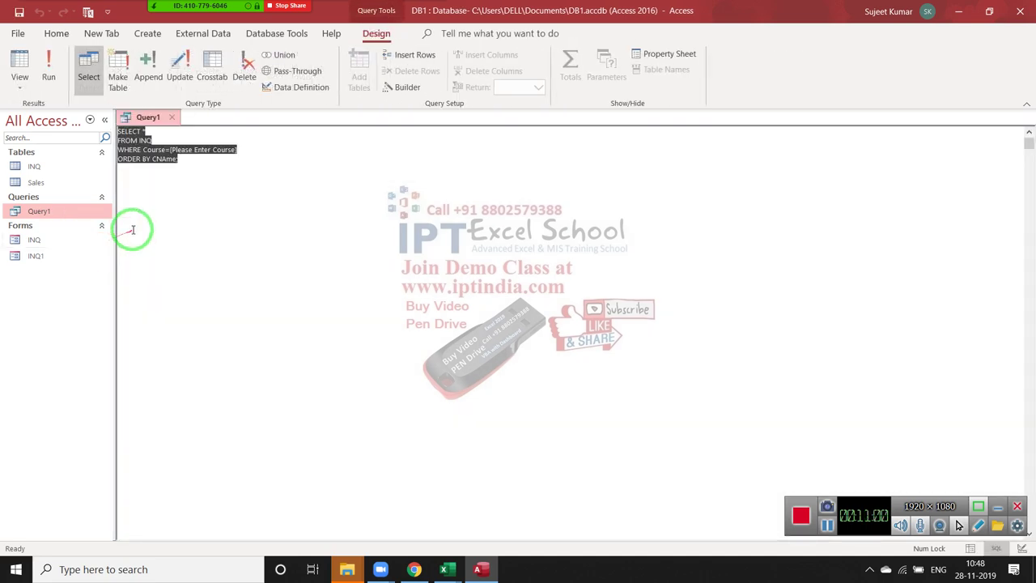
pyautogui.click(131, 230)
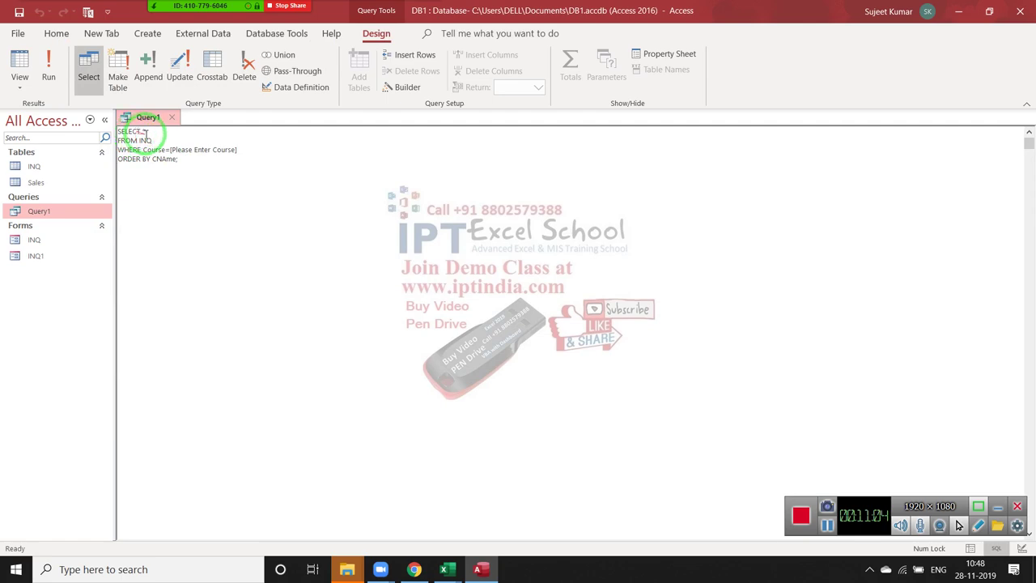
pyautogui.doubleClick(154, 149)
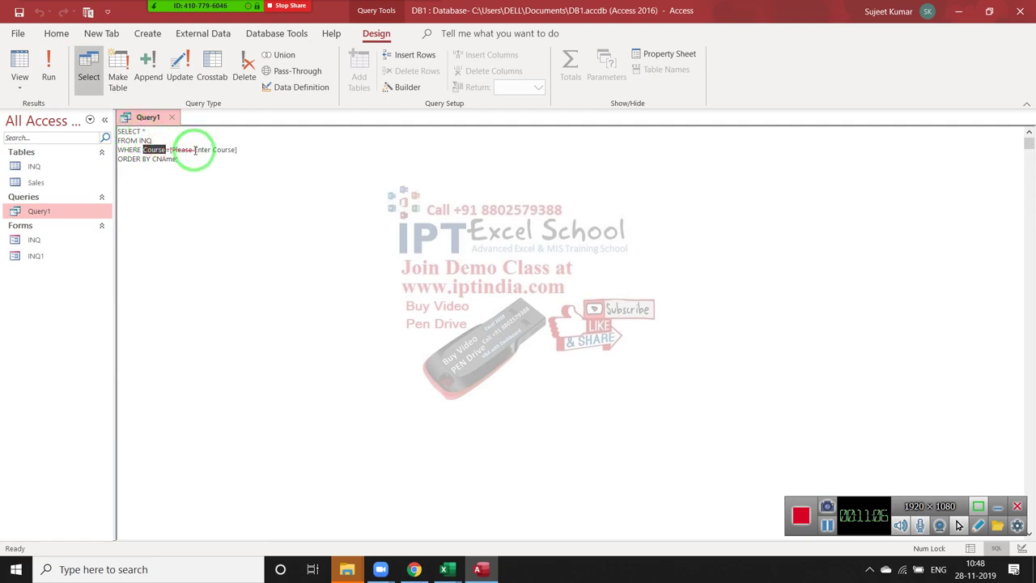
pyautogui.click(250, 150)
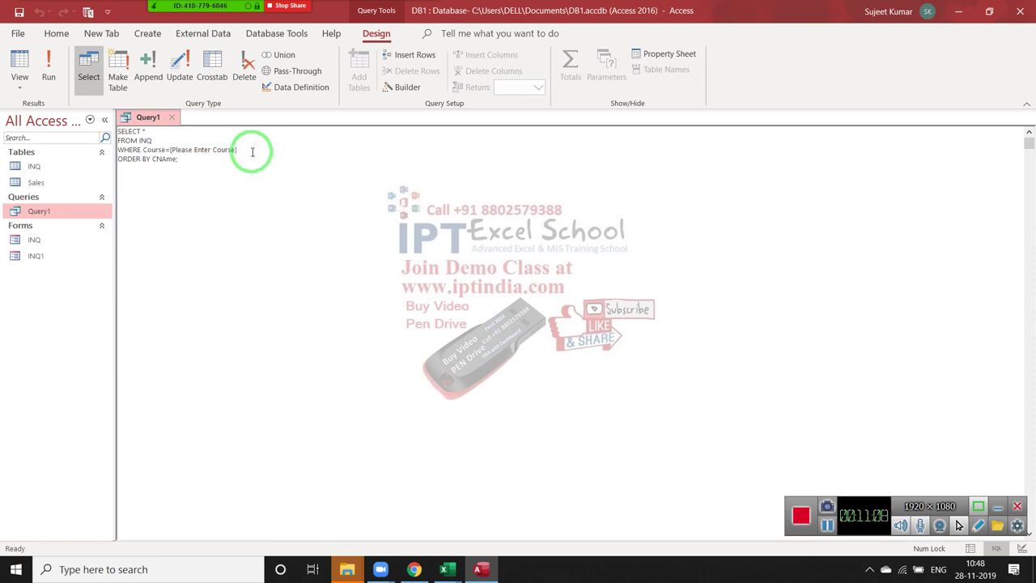
pyautogui.hotkey('alt', 'Tab')
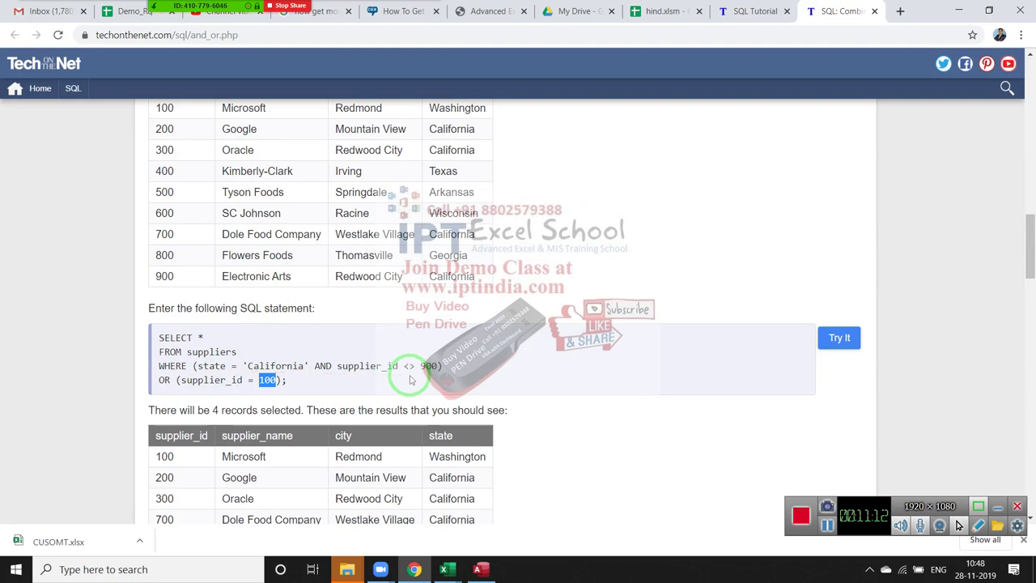
pyautogui.hotkey('alt', 'Tab')
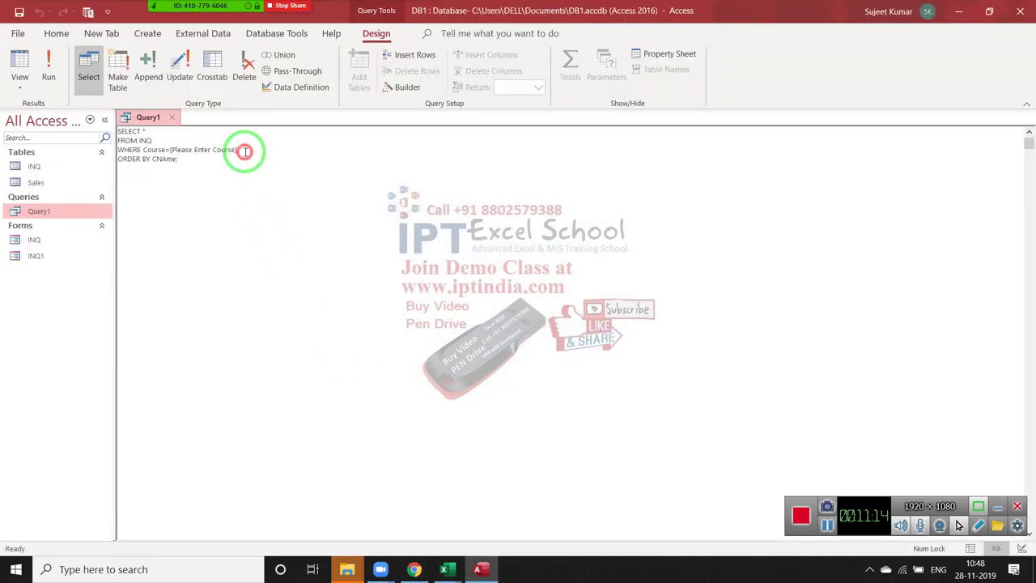
# Append the Delhi and Muzaffarpur City conditions after the course parameter and add '(' before Course.
pyautogui.click(246, 151)
pyautogui.write('and City=')
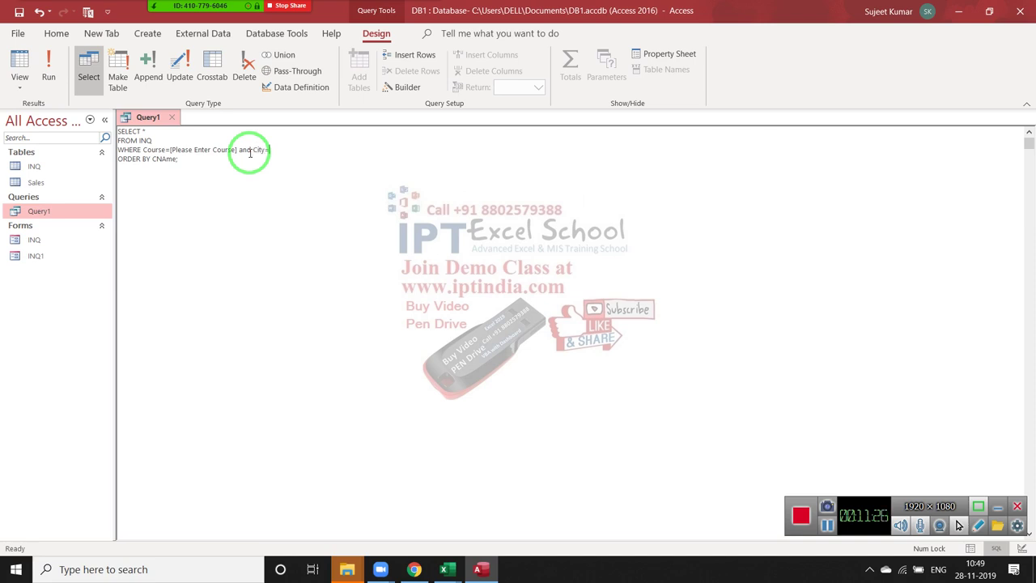
pyautogui.write("'De")
pyautogui.write('(')
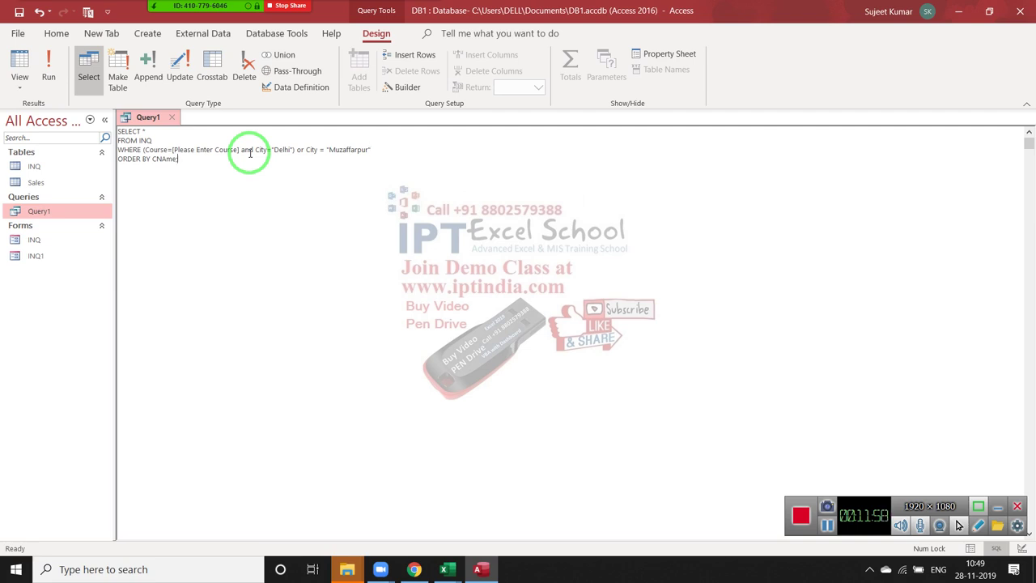
# Save Query1, run it with course Excel, and check the Delhi records among the 16 results.
pyautogui.click(171, 118)
pyautogui.click(469, 323)
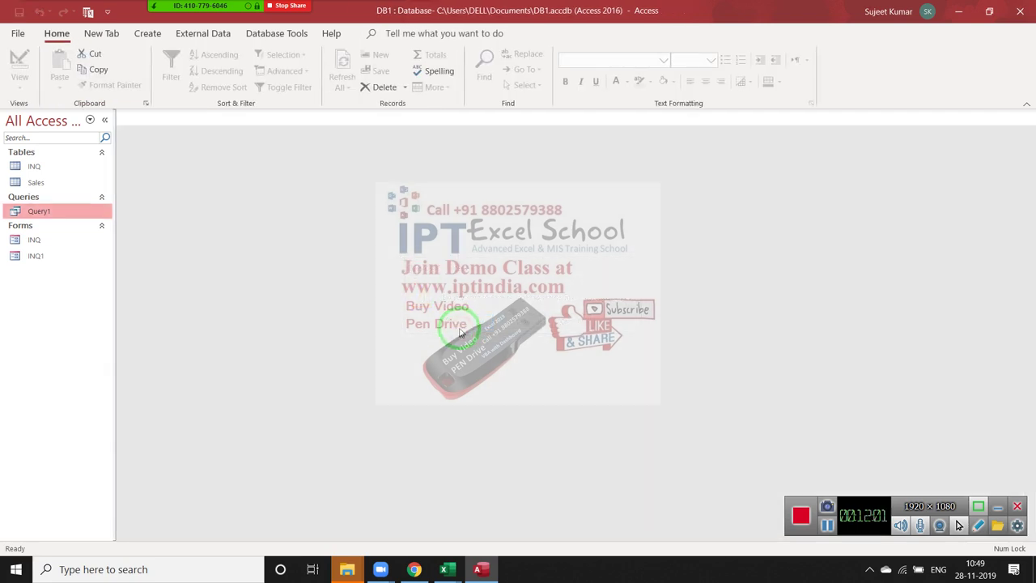
pyautogui.doubleClick(68, 218)
pyautogui.write('Excel')
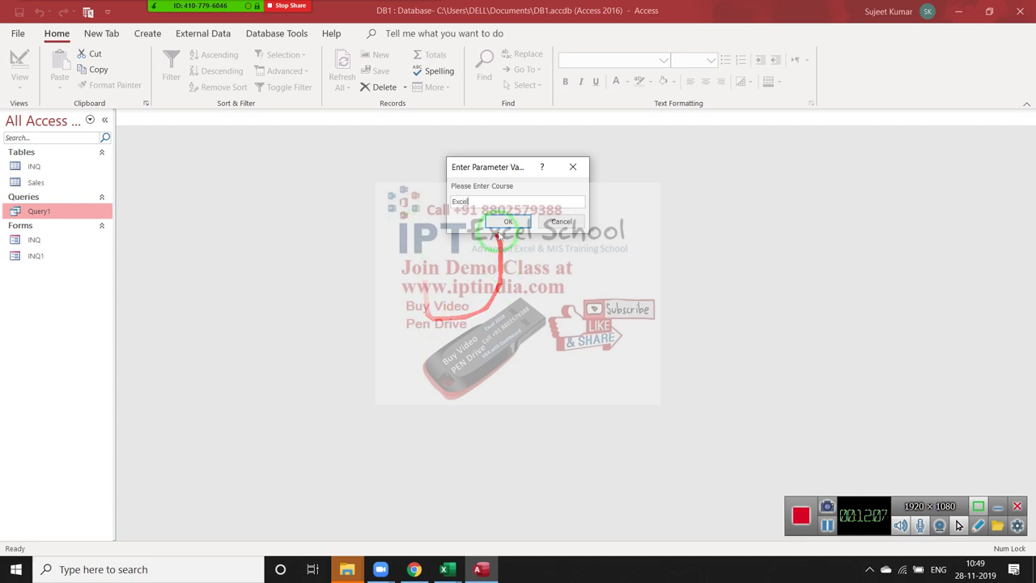
pyautogui.click(507, 221)
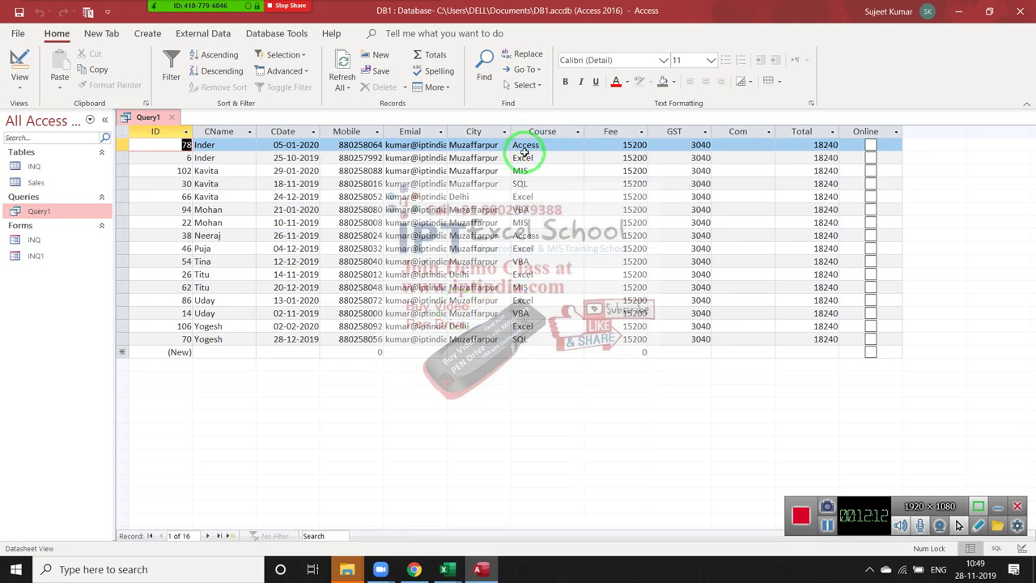
pyautogui.click(504, 197)
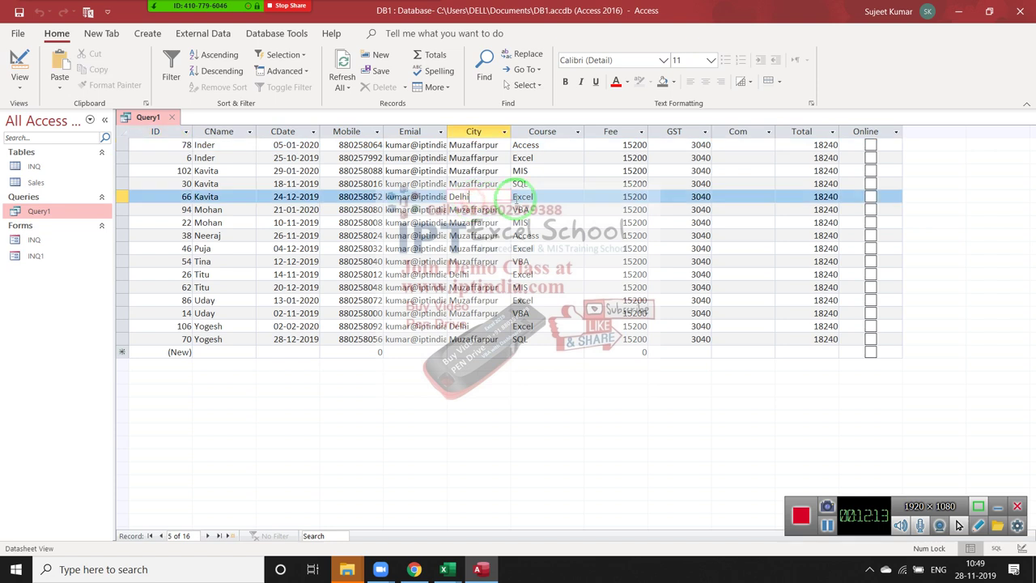
pyautogui.click(495, 274)
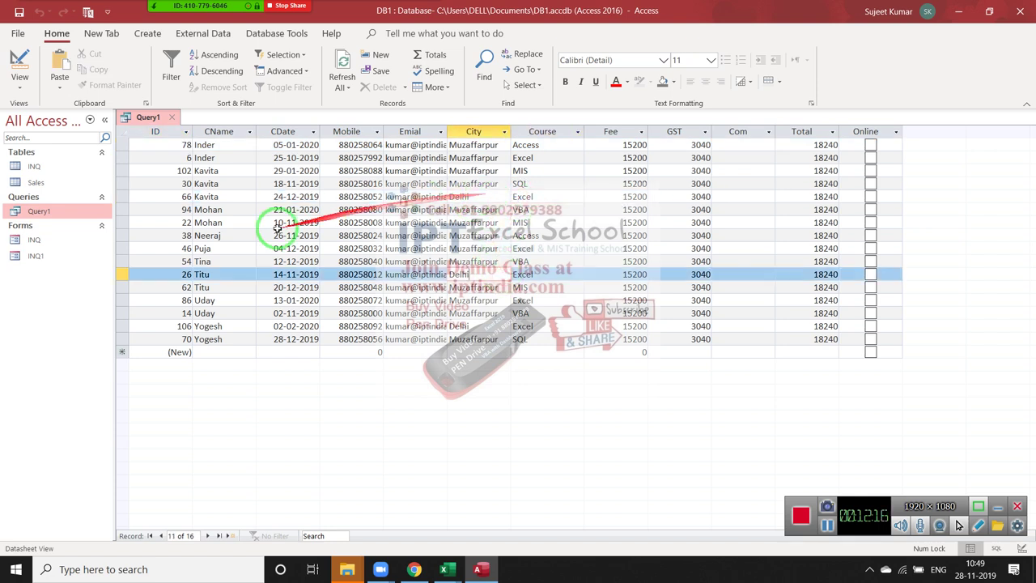
pyautogui.rightClick(52, 214)
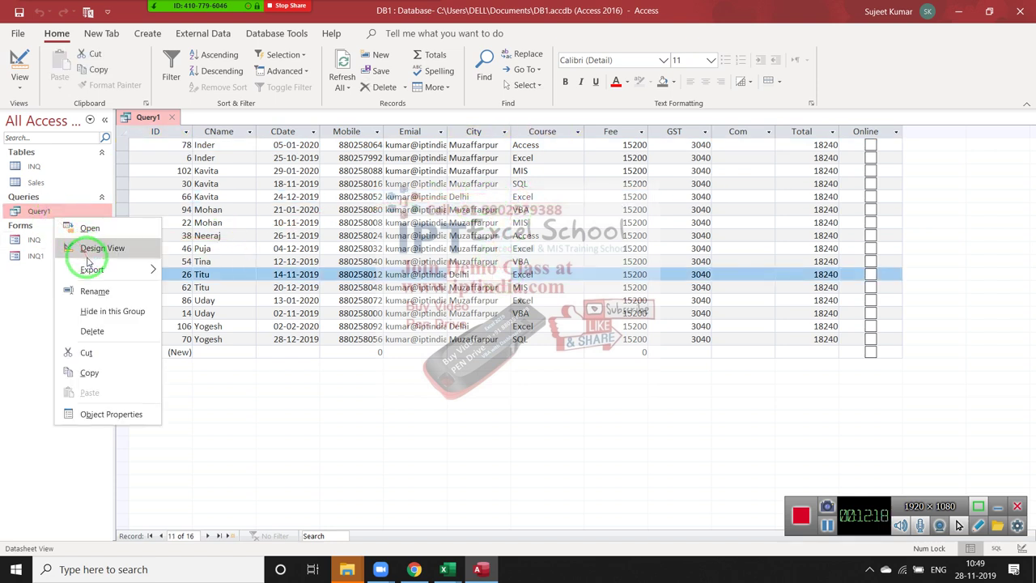
# Reopen Query1 in SQL view and delete the closing parenthesis after "Delhi".
pyautogui.click(89, 247)
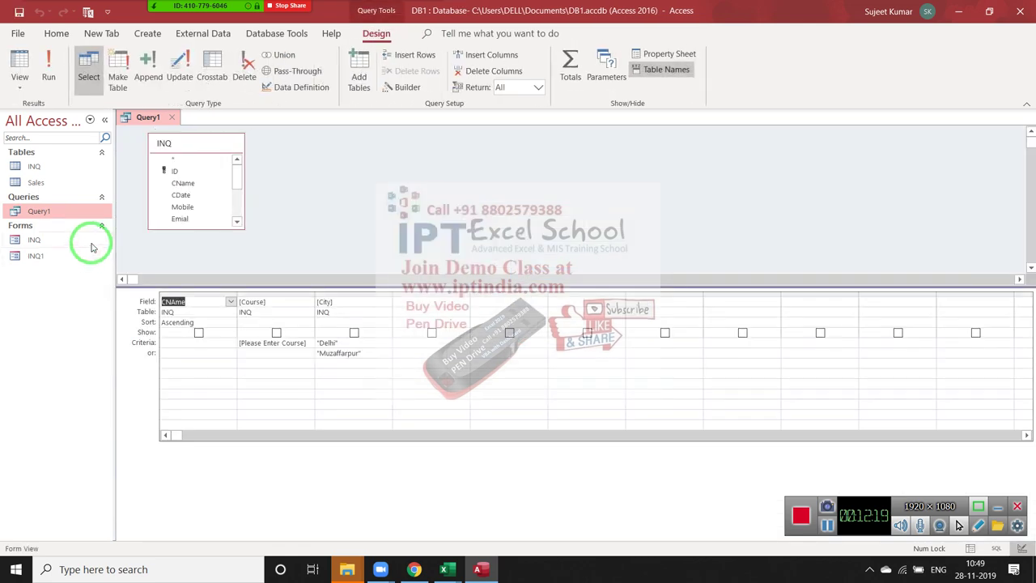
pyautogui.click(171, 118)
pyautogui.rightClick(71, 217)
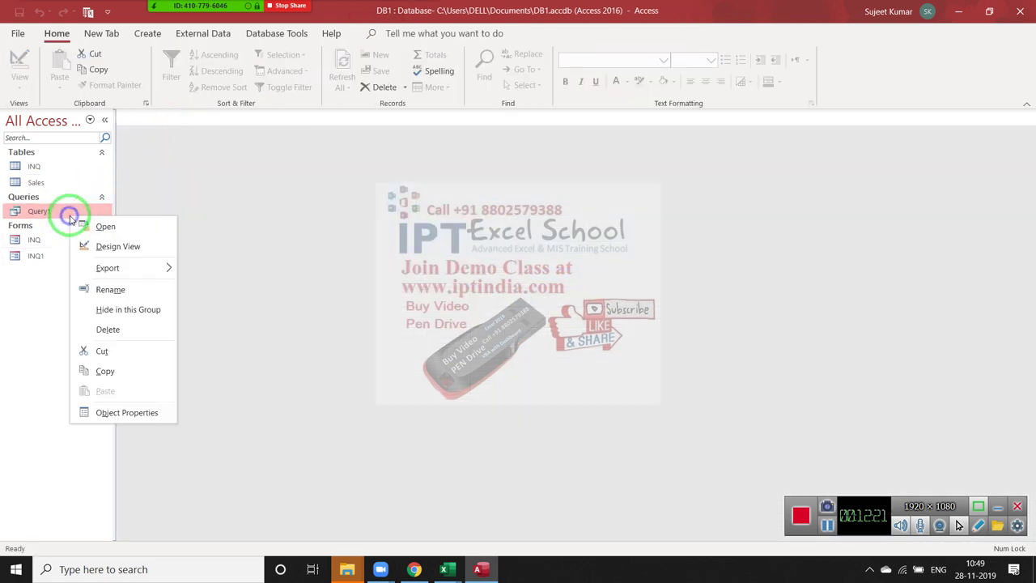
pyautogui.click(107, 245)
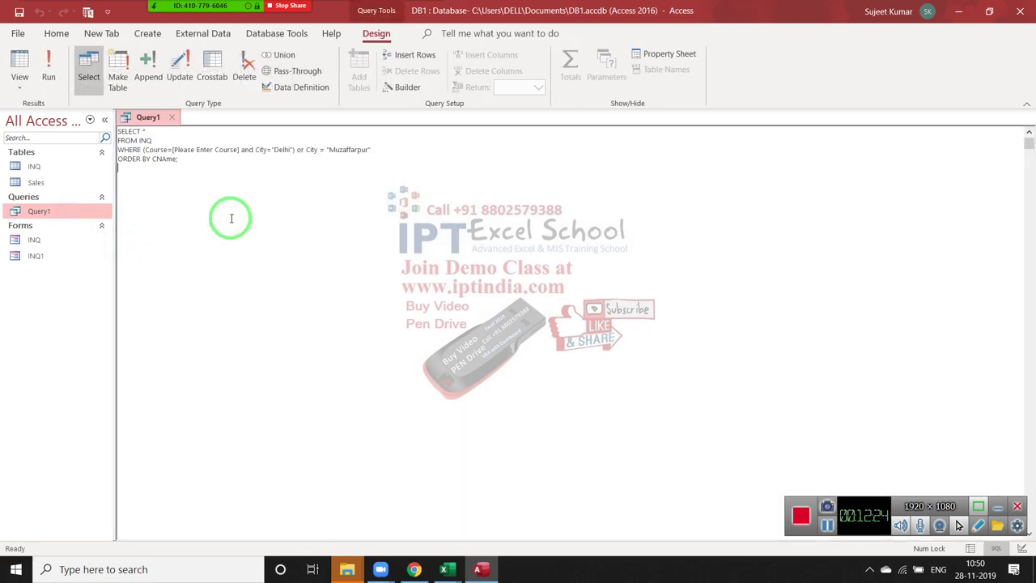
pyautogui.moveTo(146, 150); pyautogui.dragTo(231, 150)
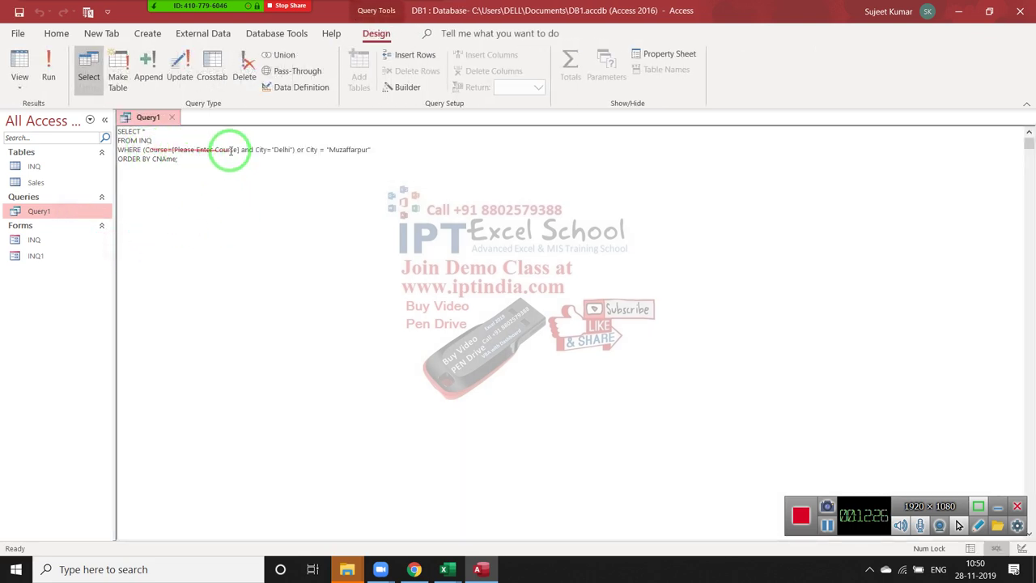
pyautogui.click(233, 150)
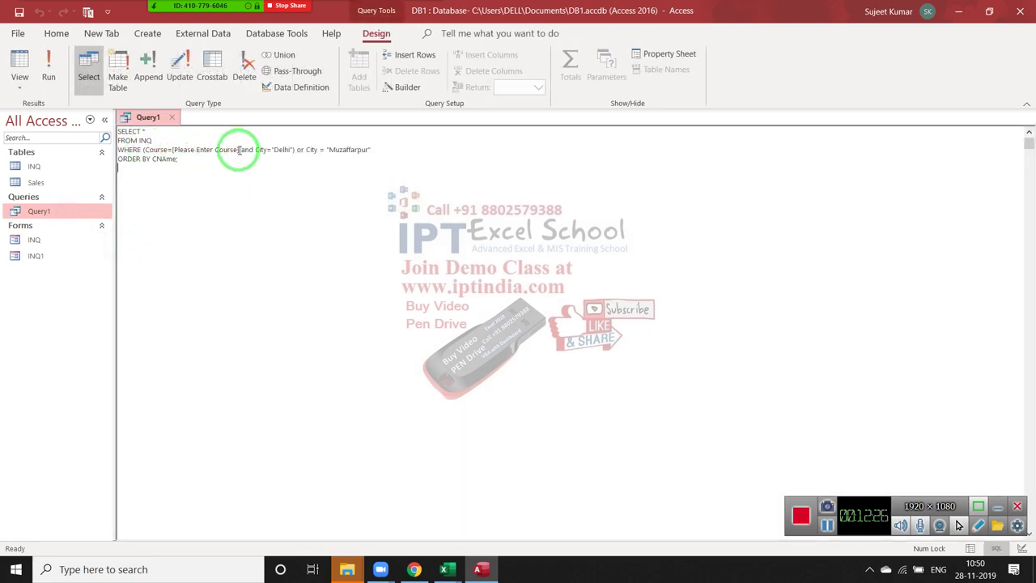
pyautogui.click(293, 151)
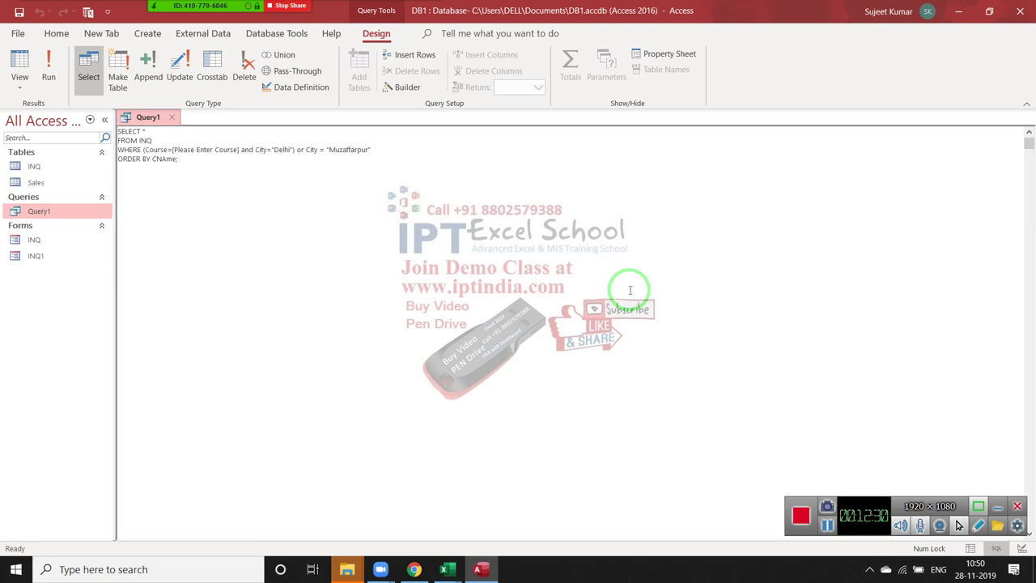
pyautogui.press('BackSpace')
pyautogui.write(')')
# Save Query1, rerun it with course Excel, and check the Muzaffarpur records in the results.
pyautogui.click(172, 117)
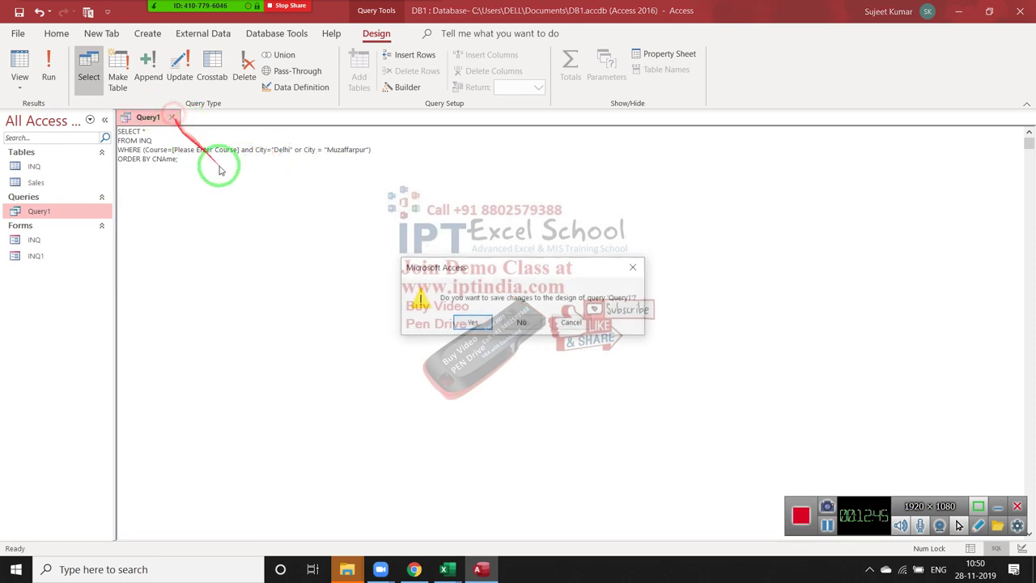
pyautogui.click(473, 323)
pyautogui.doubleClick(83, 212)
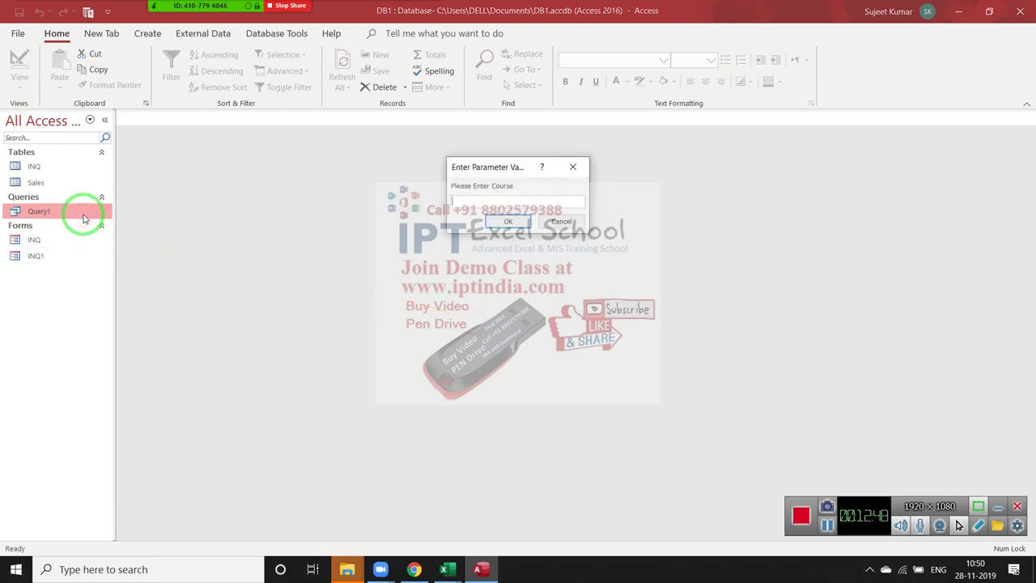
pyautogui.write('Excel')
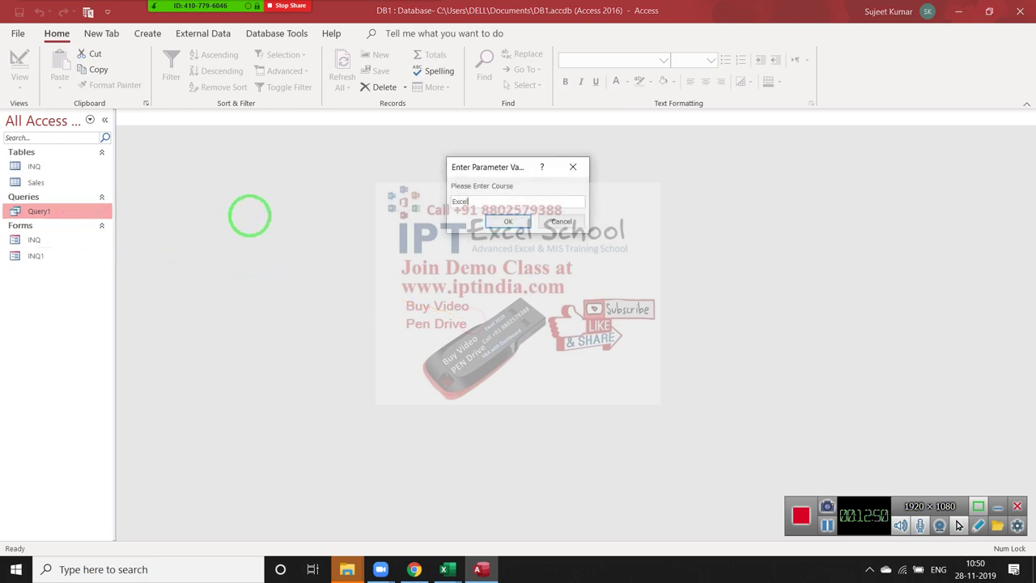
pyautogui.press('Return')
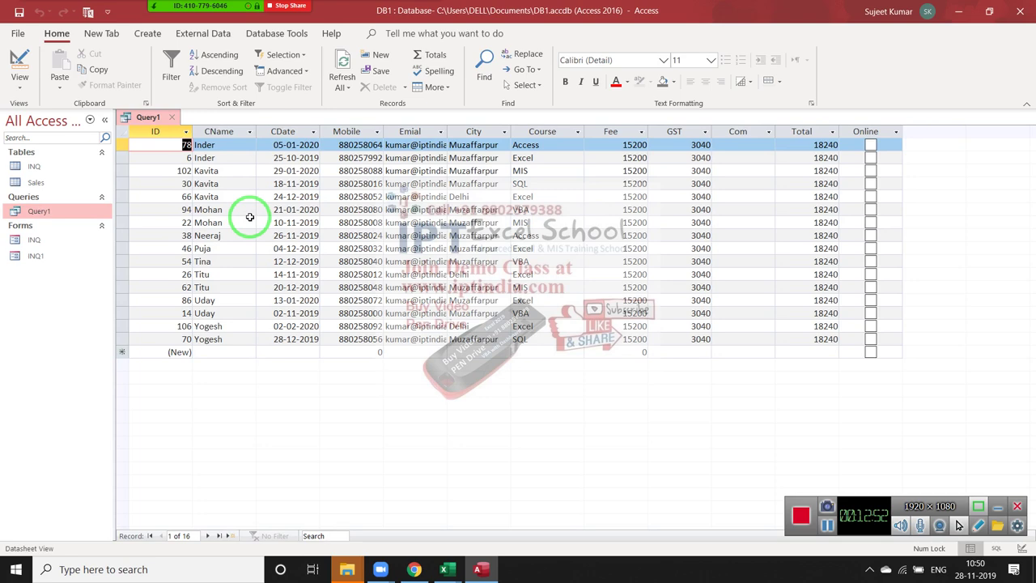
pyautogui.click(463, 210)
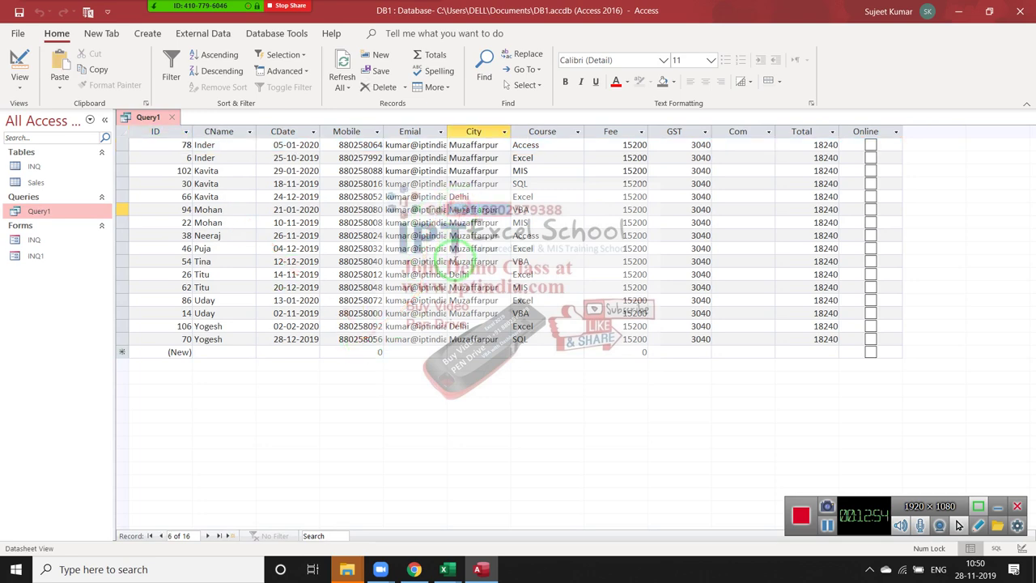
pyautogui.click(455, 275)
pyautogui.click(454, 300)
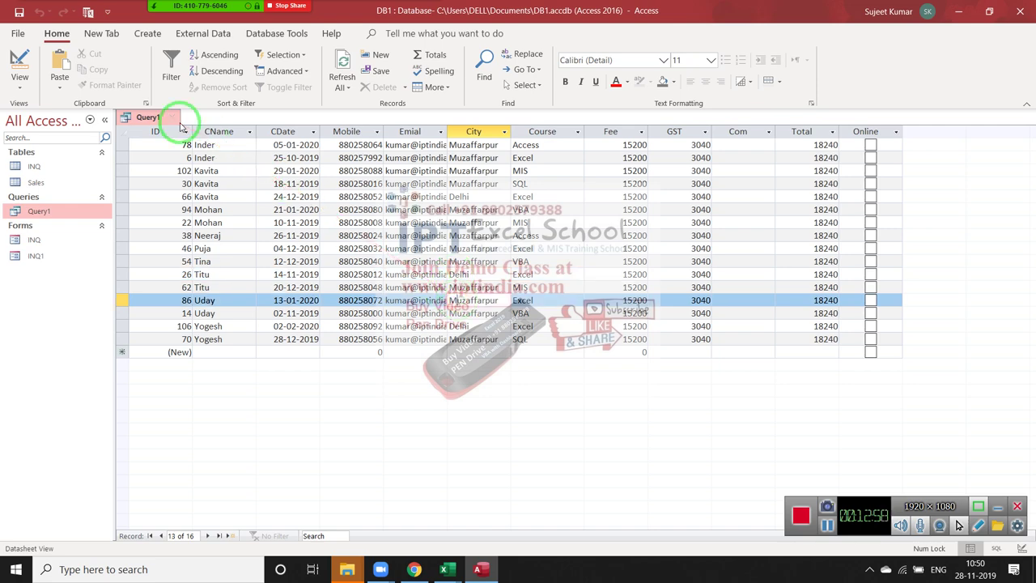
# Compare the results against the TechOnTheNet AND/OR example in Chrome, then return to Access.
pyautogui.hotkey('alt', 'Tab')
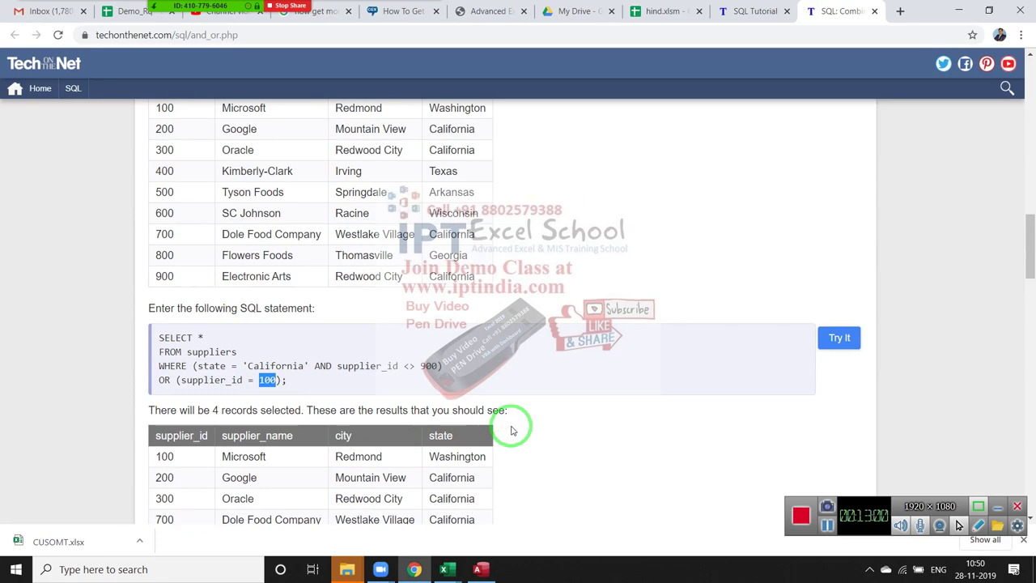
pyautogui.scroll(-1, 512, 425)
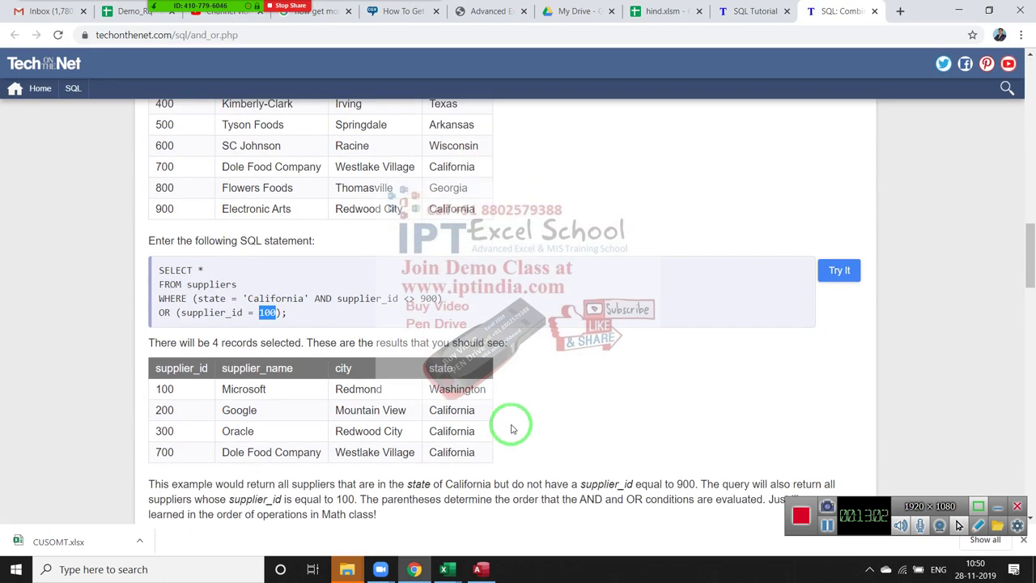
pyautogui.scroll(1, 511, 429)
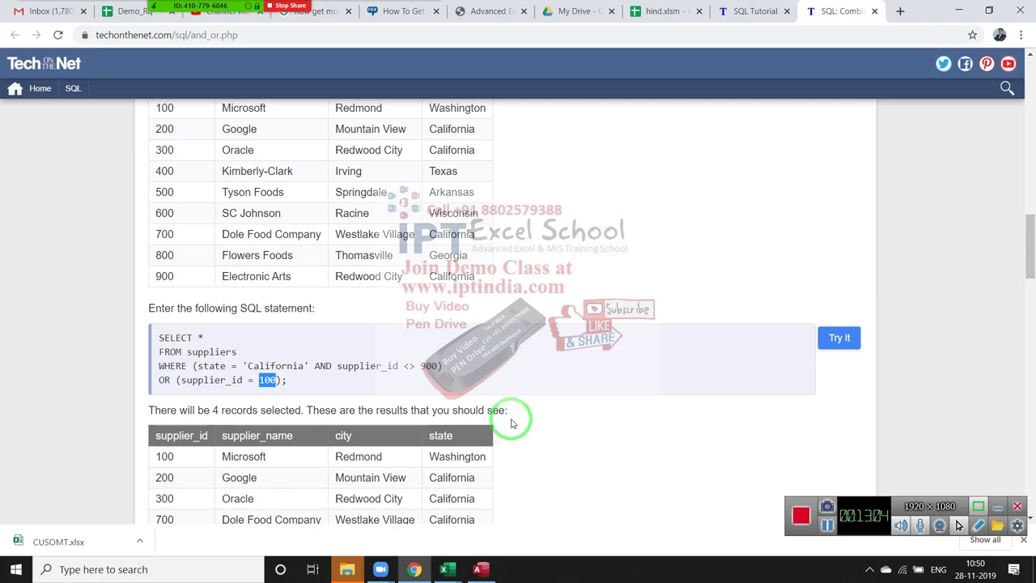
pyautogui.hotkey('alt', 'Tab')
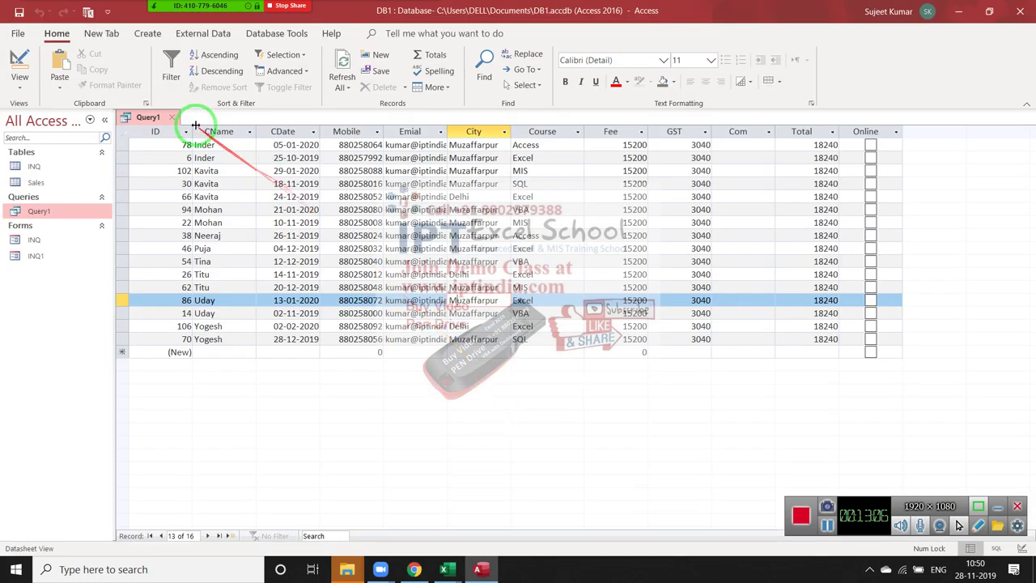
# Reopen Query1 in SQL view and remove the parenthesis before Course.
pyautogui.middleClick(166, 118)
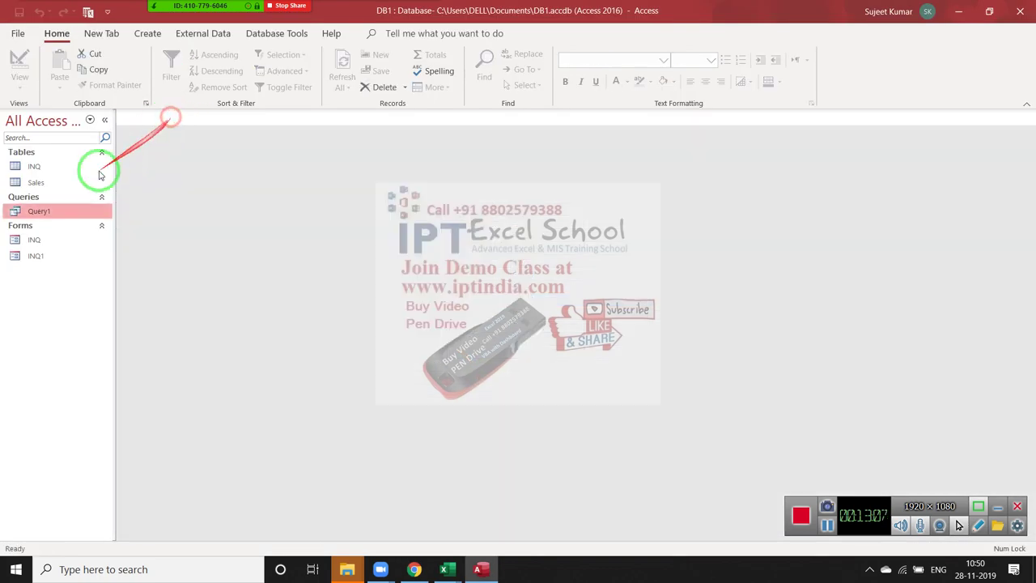
pyautogui.rightClick(81, 211)
pyautogui.click(113, 248)
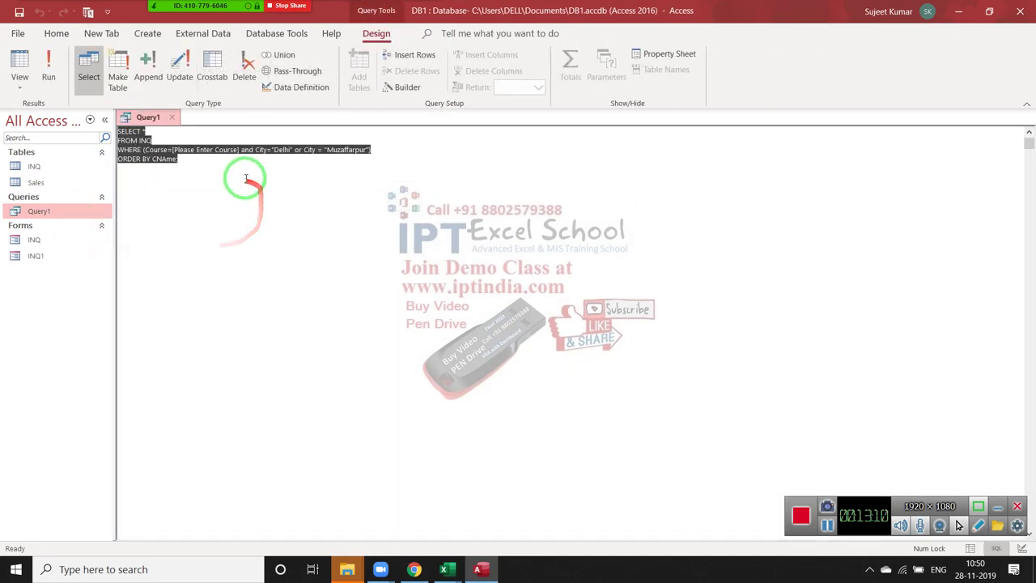
pyautogui.click(250, 151)
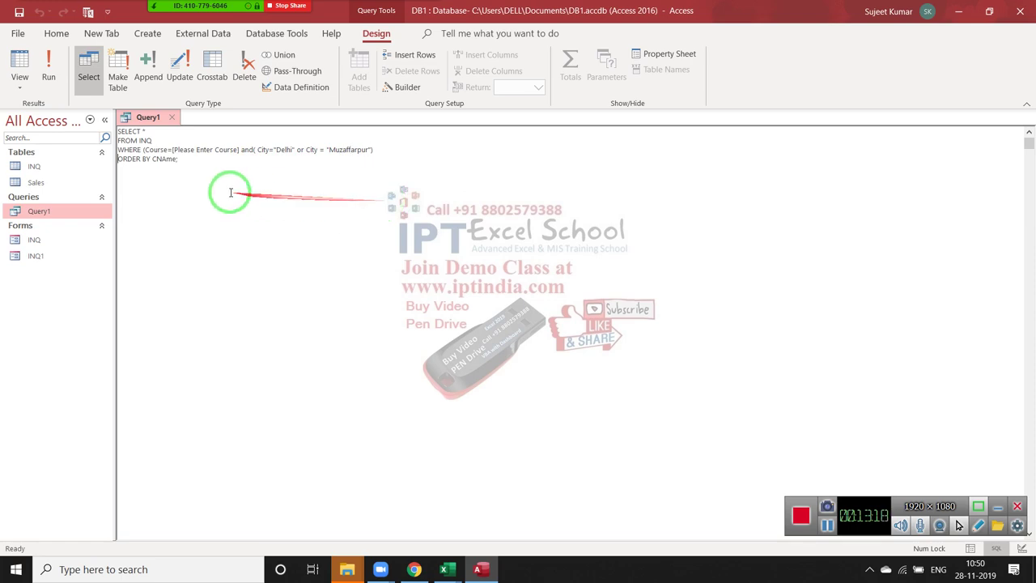
pyautogui.click(146, 152)
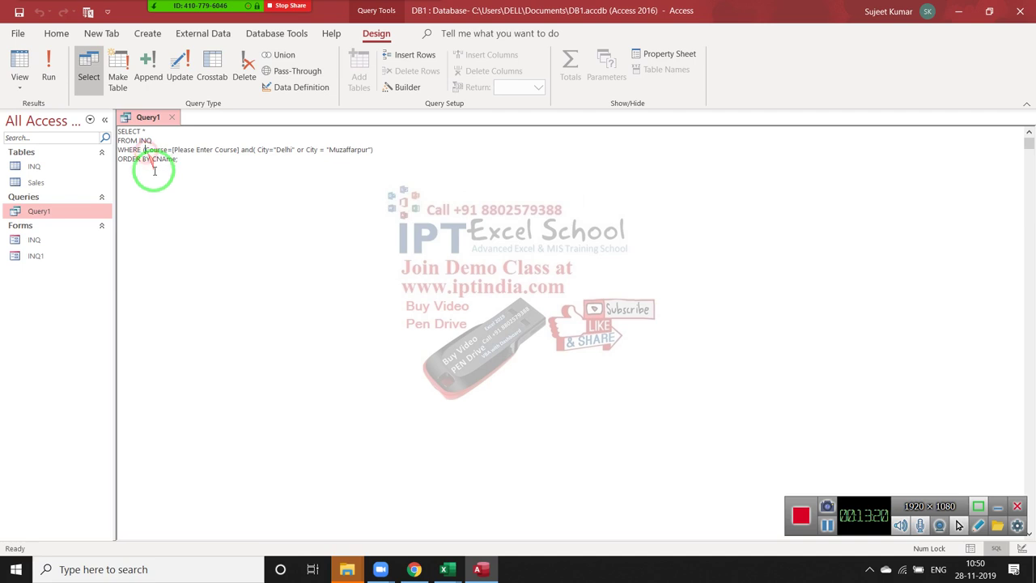
pyautogui.press('BackSpace')
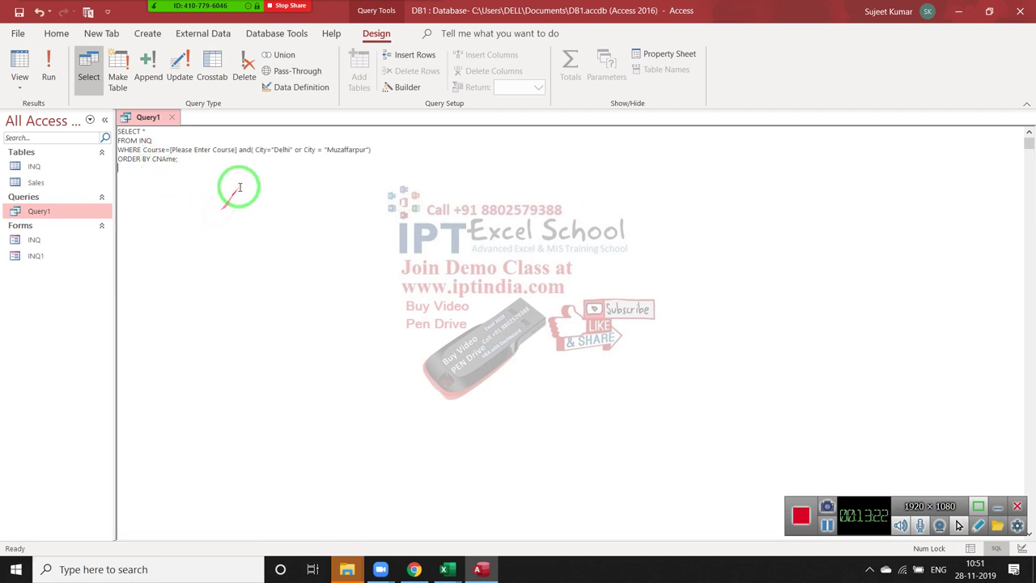
# Wrap City="Delhi" or City = "Muzaffarpur" in parentheses after 'and', then close Query1.
pyautogui.click(236, 186)
pyautogui.click(252, 150)
pyautogui.write('(')
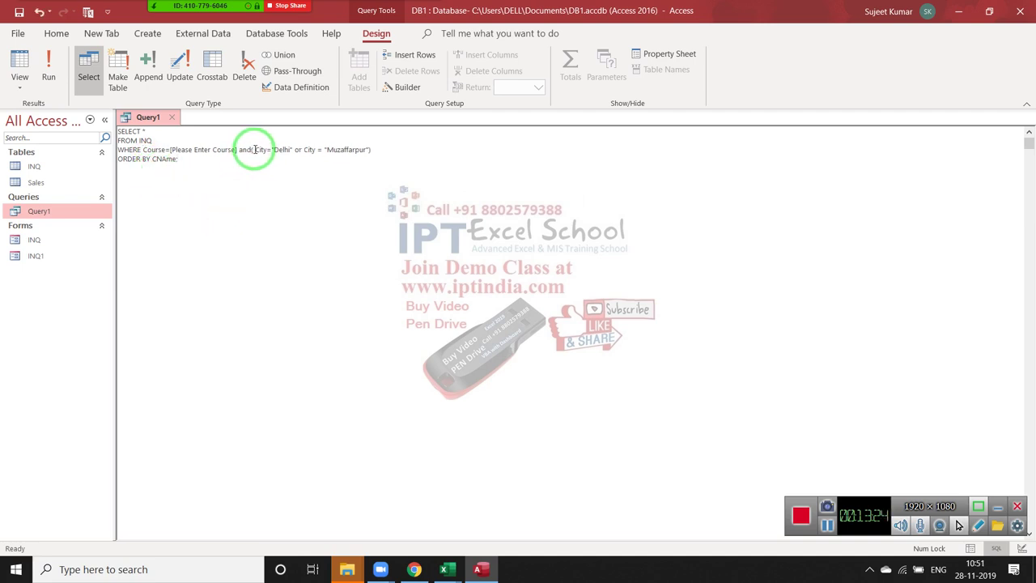
pyautogui.moveTo(256, 150); pyautogui.dragTo(371, 149)
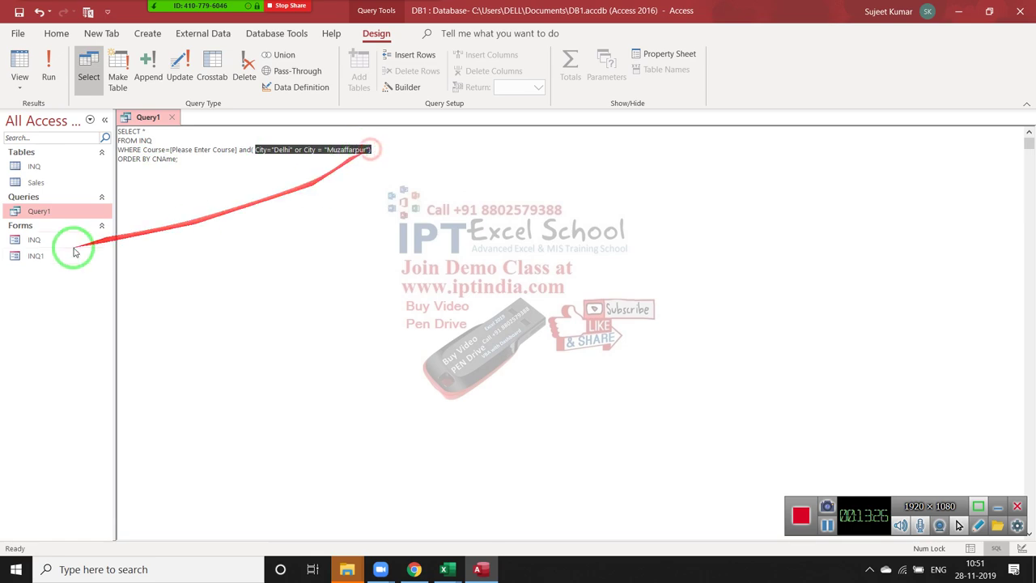
pyautogui.press('Right')
pyautogui.write(')')
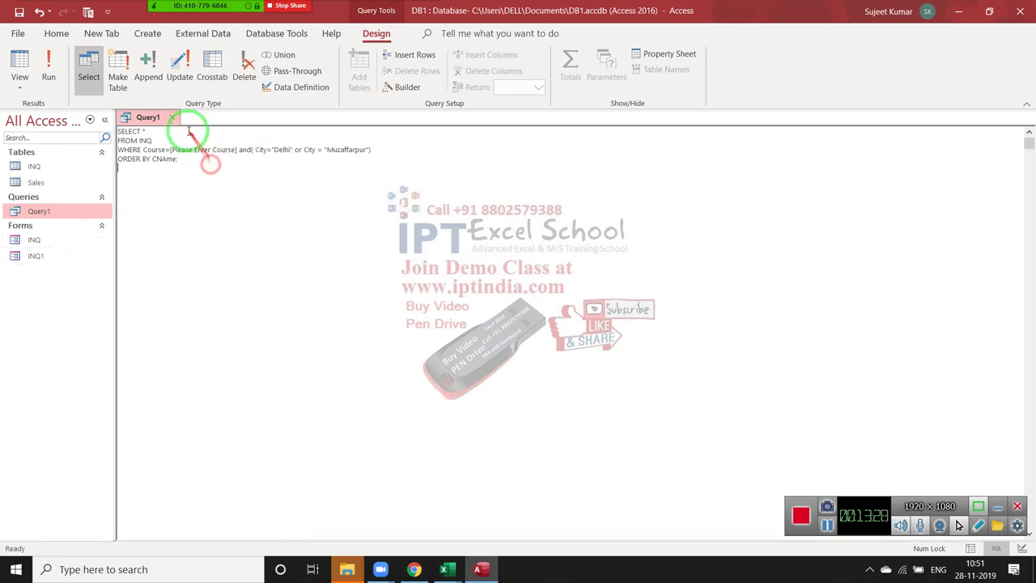
pyautogui.click(172, 117)
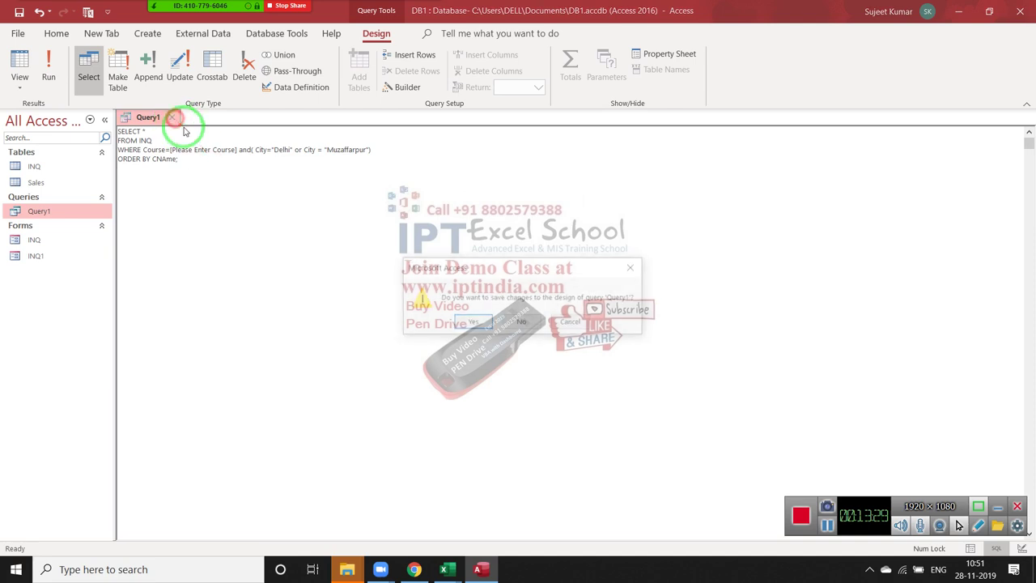
# Save Query1, rerun it with course 'Excel', and inspect the six Delhi/Muzaffarpur records.
pyautogui.click(472, 322)
pyautogui.doubleClick(71, 211)
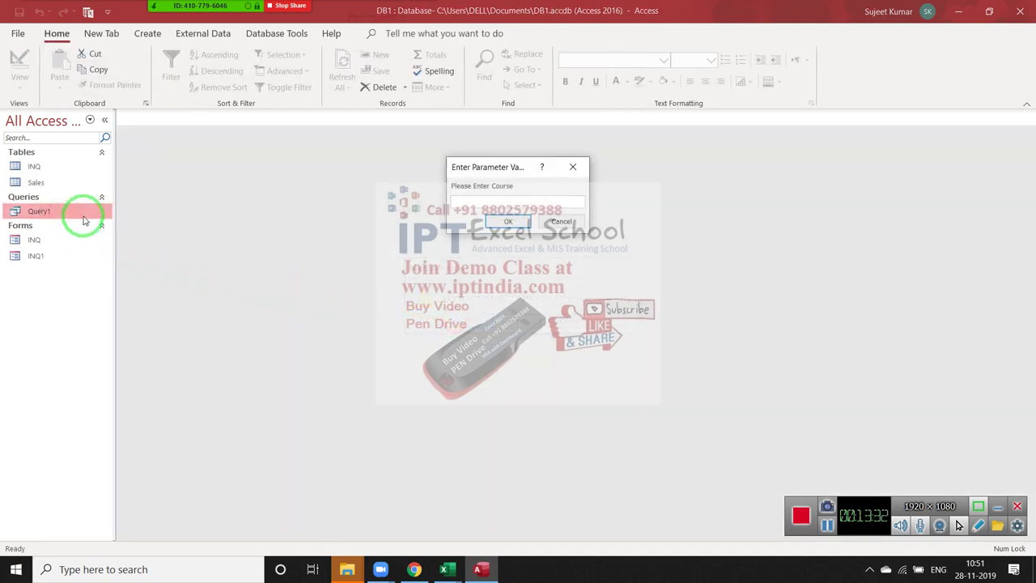
pyautogui.write('Excel')
pyautogui.press('Return')
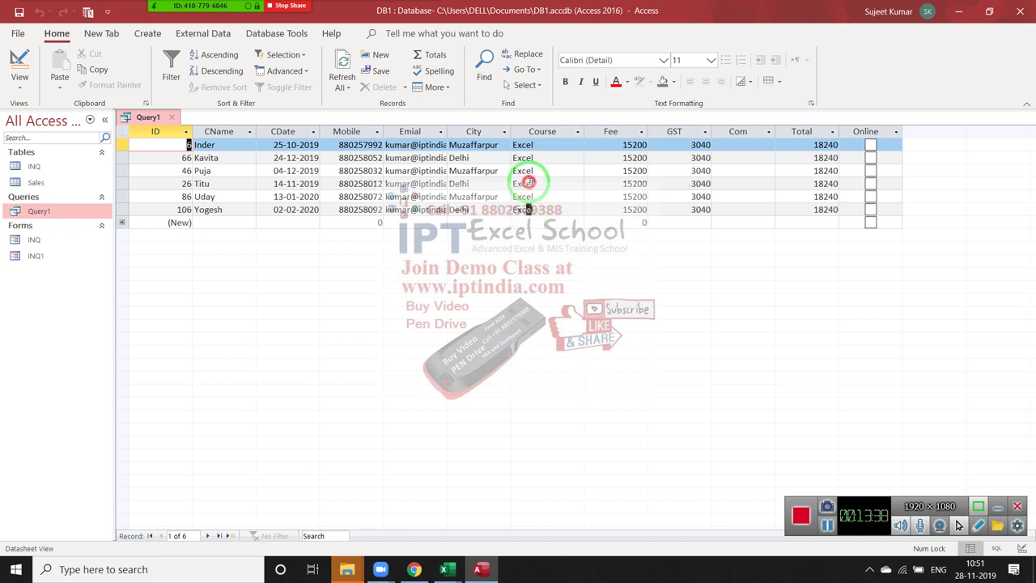
pyautogui.click(477, 156)
pyautogui.click(477, 144)
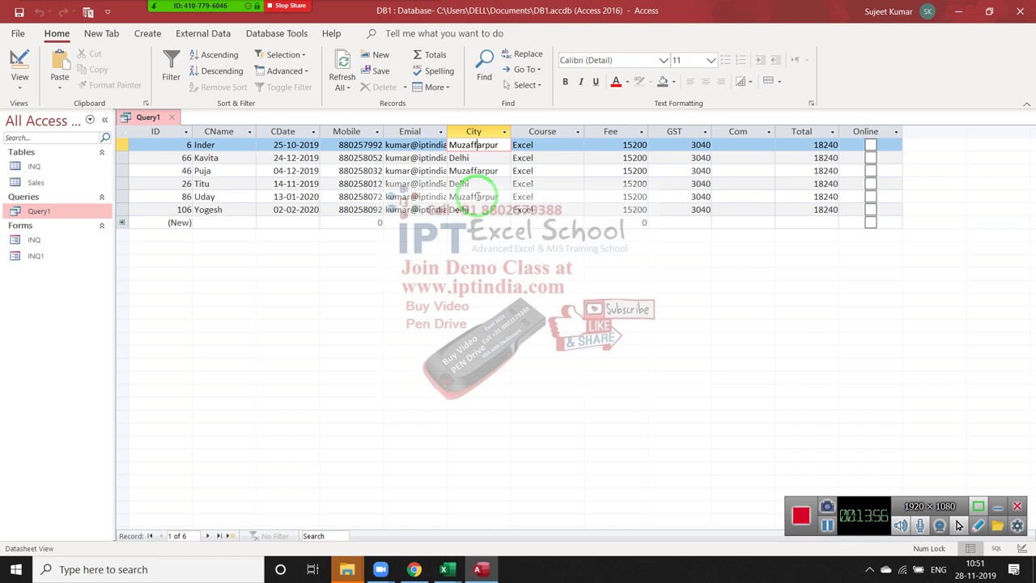
# Close the Query1 datasheet and reopen Query1 in Design View.
pyautogui.click(171, 117)
pyautogui.rightClick(87, 209)
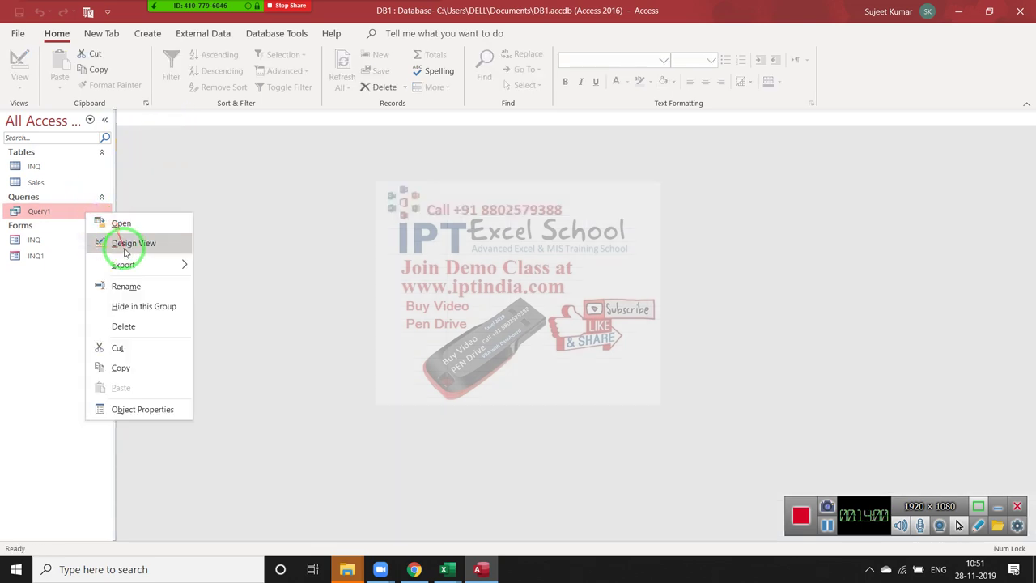
pyautogui.click(129, 245)
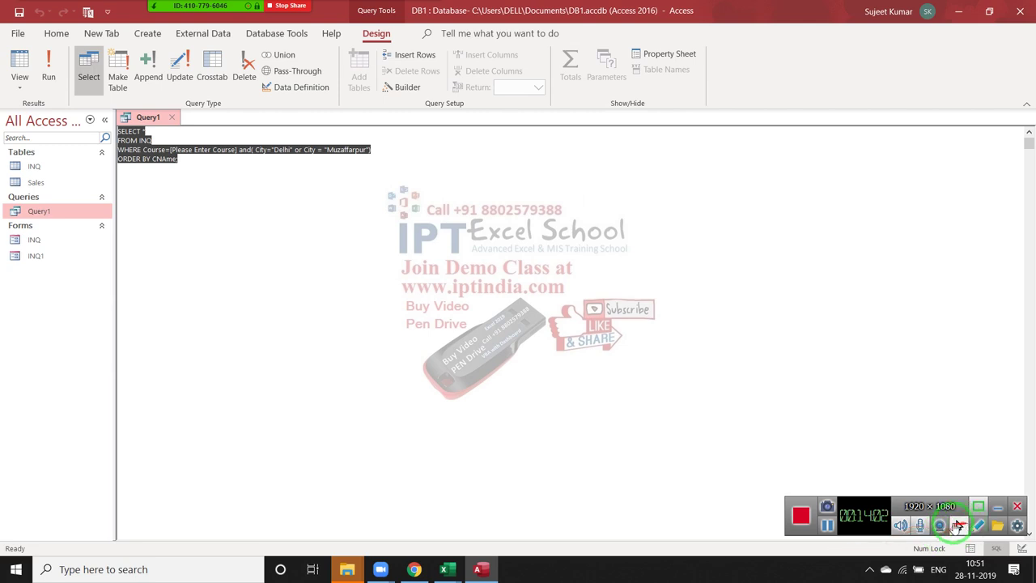
# Annotate the screen, underlining the WHERE conditions, then clear the drawings and leave drawing mode.
pyautogui.click(324, 14)
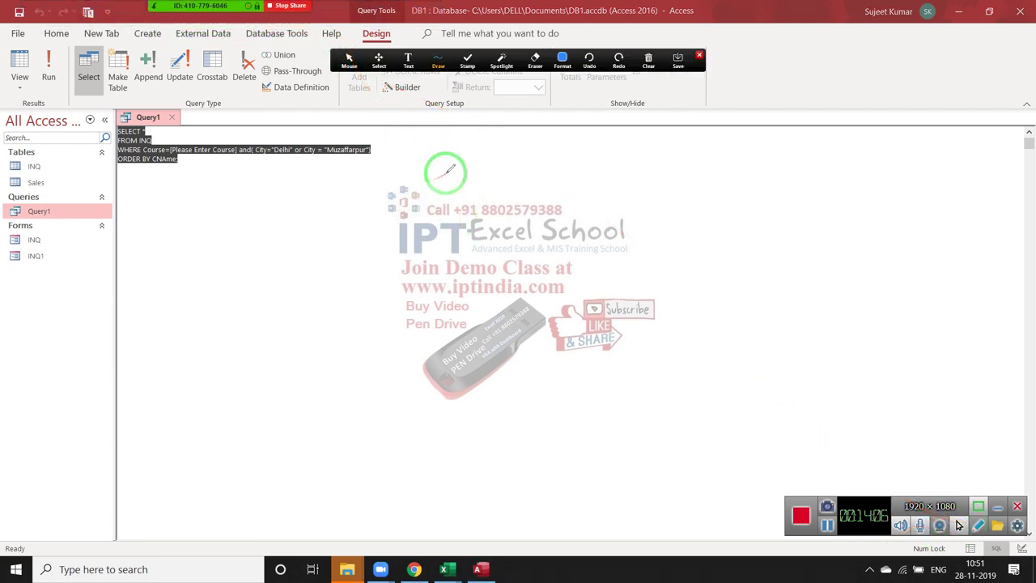
pyautogui.moveTo(450, 145)
pyautogui.mouseDown()
pyautogui.moveTo(472, 157)
pyautogui.moveTo(455, 148)
pyautogui.moveTo(462, 171)
pyautogui.moveTo(462, 151)
pyautogui.moveTo(476, 167)
pyautogui.moveTo(462, 179)
pyautogui.moveTo(497, 163)
pyautogui.moveTo(557, 160)
pyautogui.moveTo(555, 180)
pyautogui.moveTo(581, 180)
pyautogui.moveTo(584, 193)
pyautogui.mouseUp()
pyautogui.moveTo(538, 224); pyautogui.dragTo(642, 212)
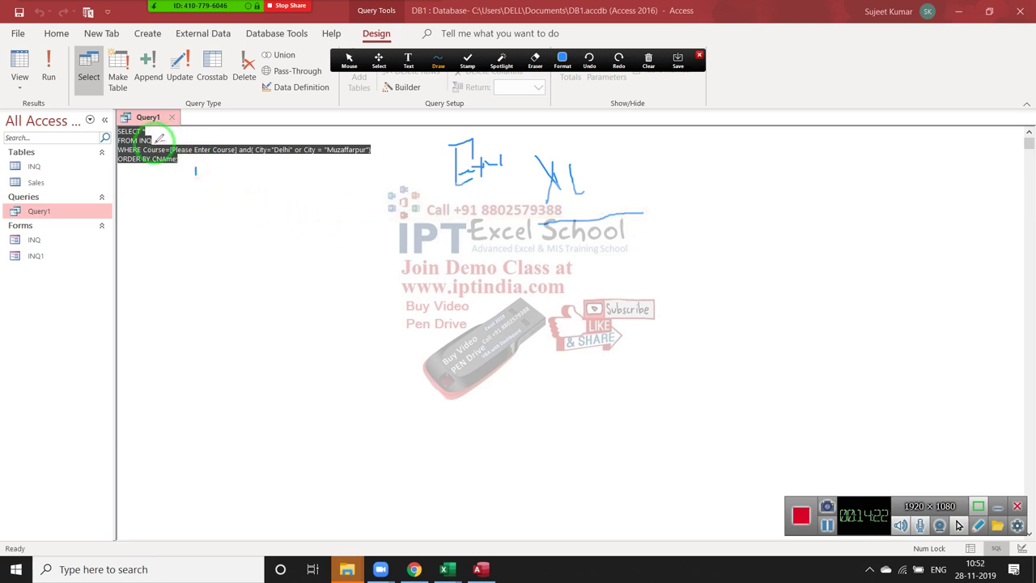
pyautogui.moveTo(185, 142); pyautogui.dragTo(346, 160)
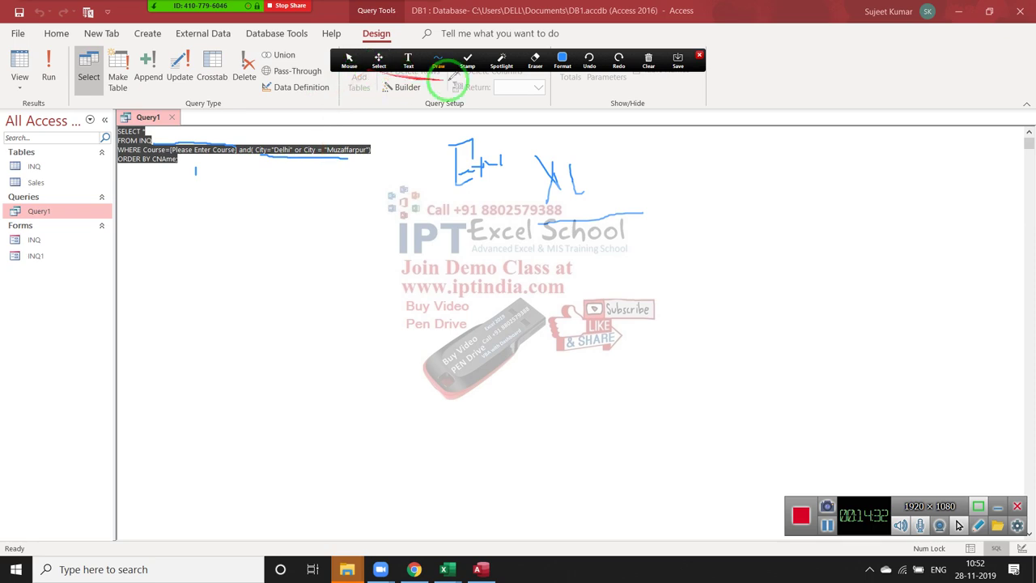
pyautogui.click(649, 63)
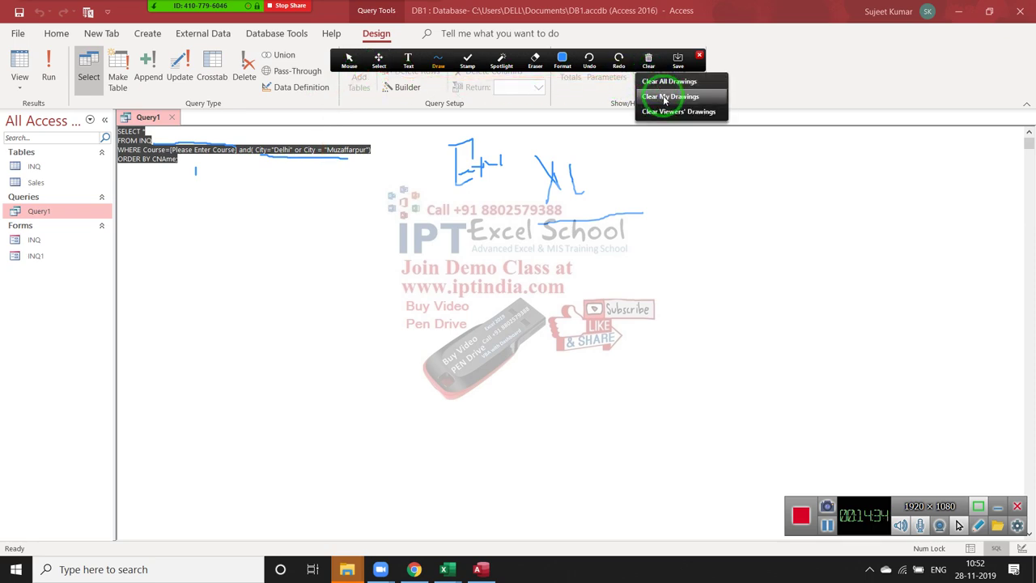
pyautogui.click(669, 81)
pyautogui.moveTo(657, 101); pyautogui.dragTo(344, 228)
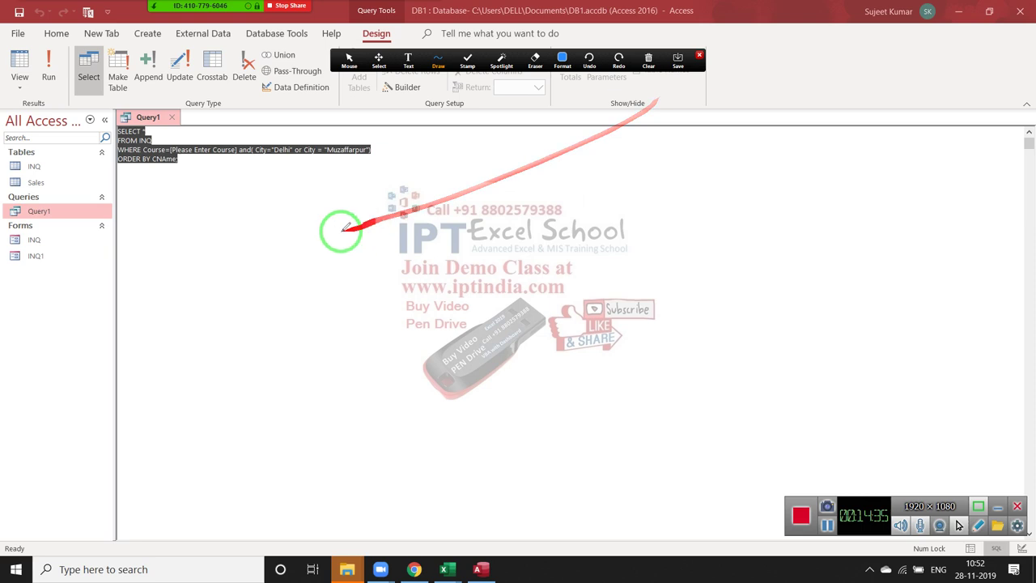
pyautogui.click(349, 61)
pyautogui.click(219, 170)
# Delete the opening parenthesis after 'and' in the WHERE clause and move to after 'or'.
pyautogui.click(255, 149)
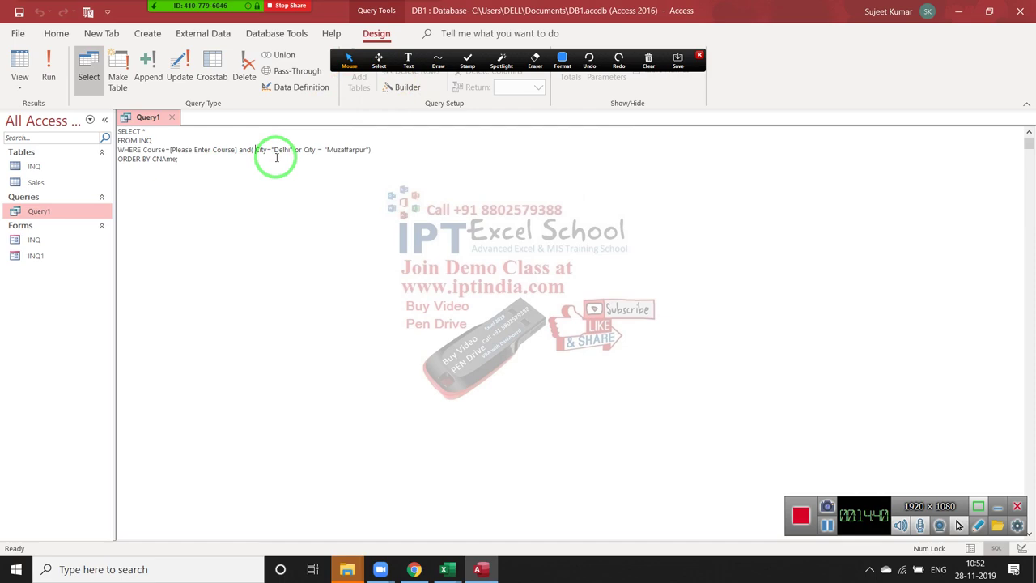
pyautogui.press('BackSpace')
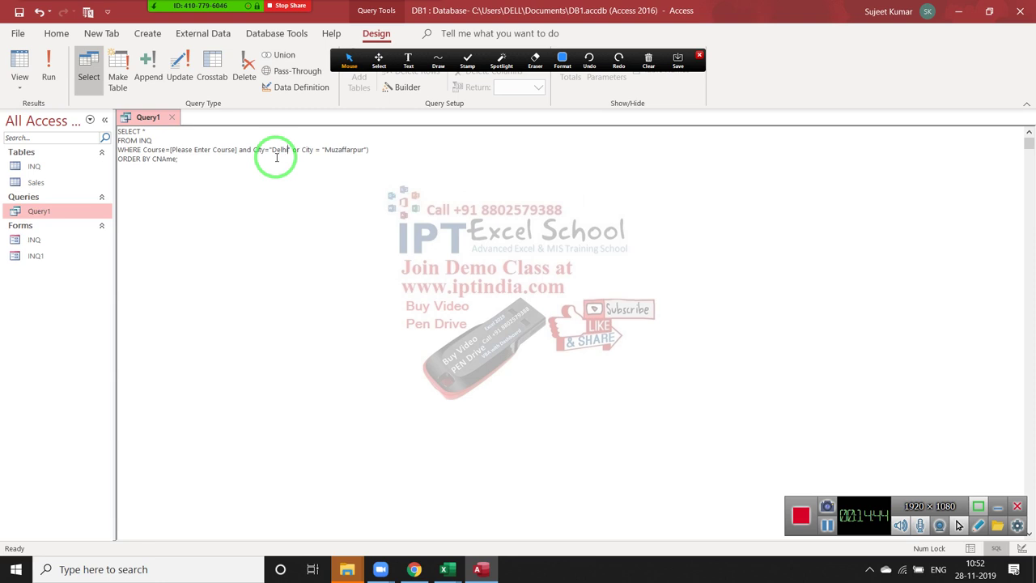
pyautogui.press('Right')
pyautogui.press('Right')
pyautogui.press('Right')
pyautogui.press('Right')
pyautogui.press('Right')
# Highlight the City conditions and the Enter Course prompt to explain the query.
pyautogui.click(279, 195)
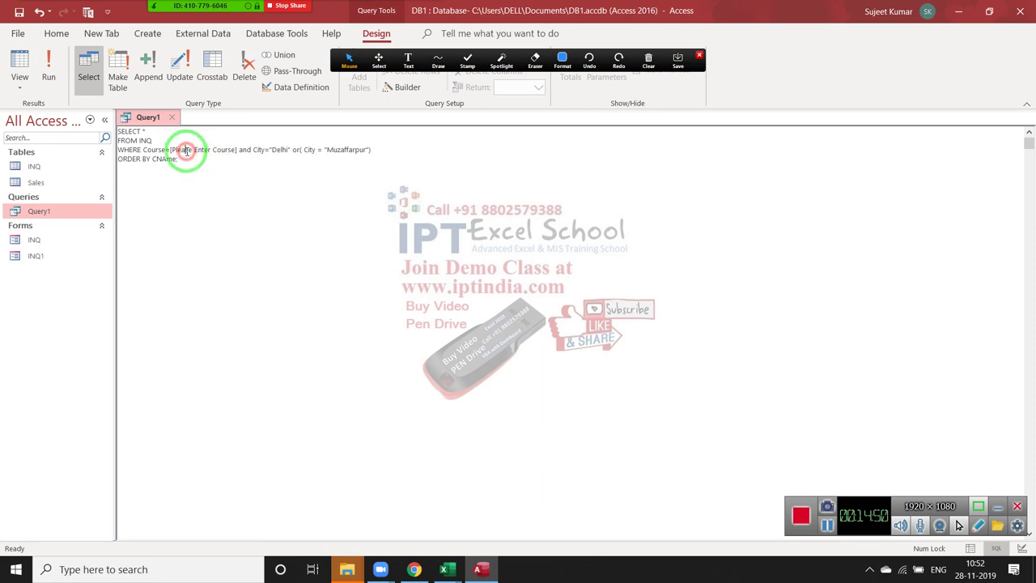
pyautogui.moveTo(282, 150); pyautogui.dragTo(172, 151)
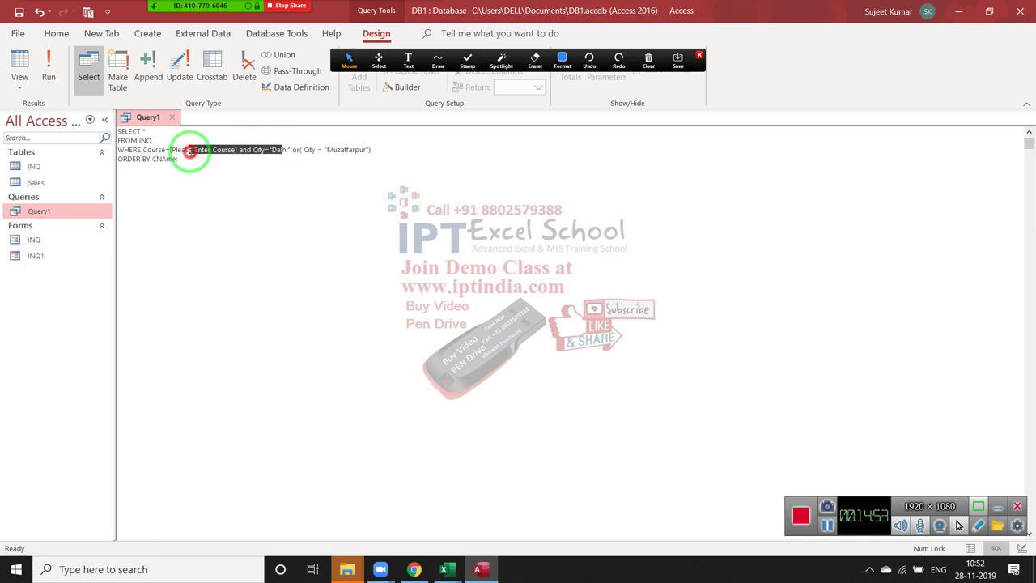
pyautogui.click(365, 150)
pyautogui.moveTo(365, 151)
pyautogui.mouseDown()
pyautogui.moveTo(203, 155)
pyautogui.moveTo(218, 154)
pyautogui.mouseUp()
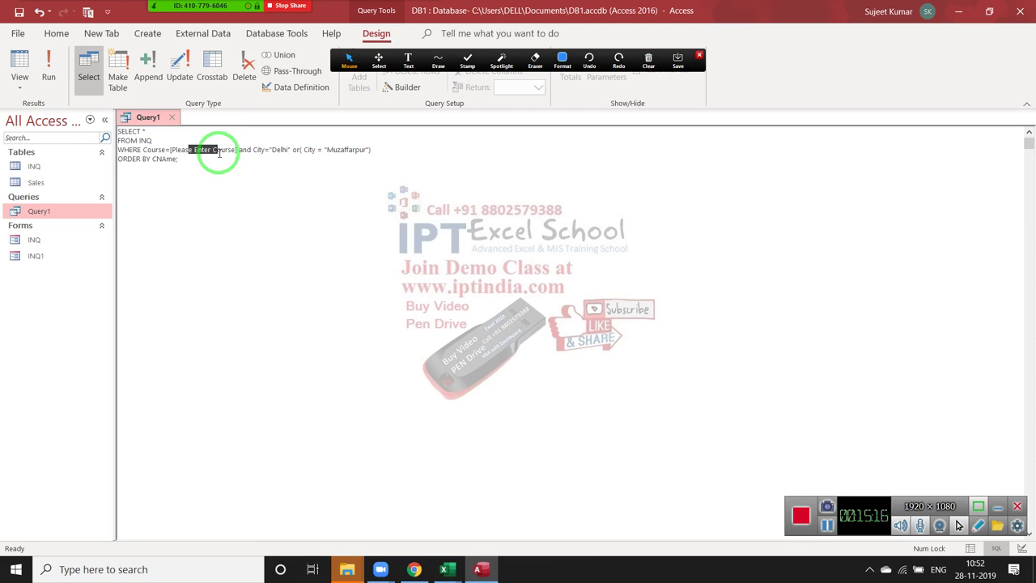
# Review the AND & OR example query in Chrome, highlighting supplier_id.
pyautogui.click(415, 569)
pyautogui.scroll(-1, 393, 513)
pyautogui.scroll(-3, 412, 479)
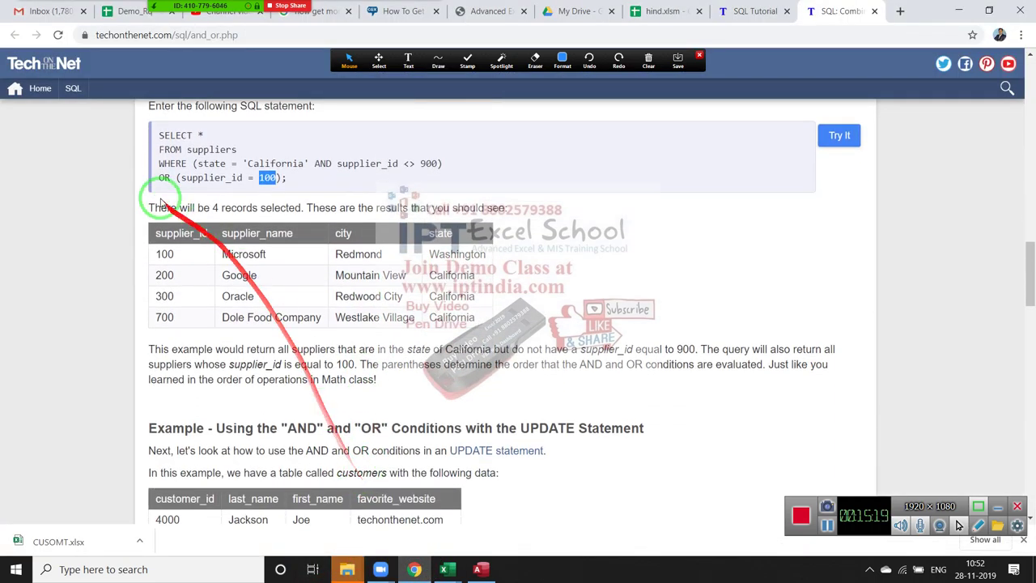
pyautogui.doubleClick(233, 179)
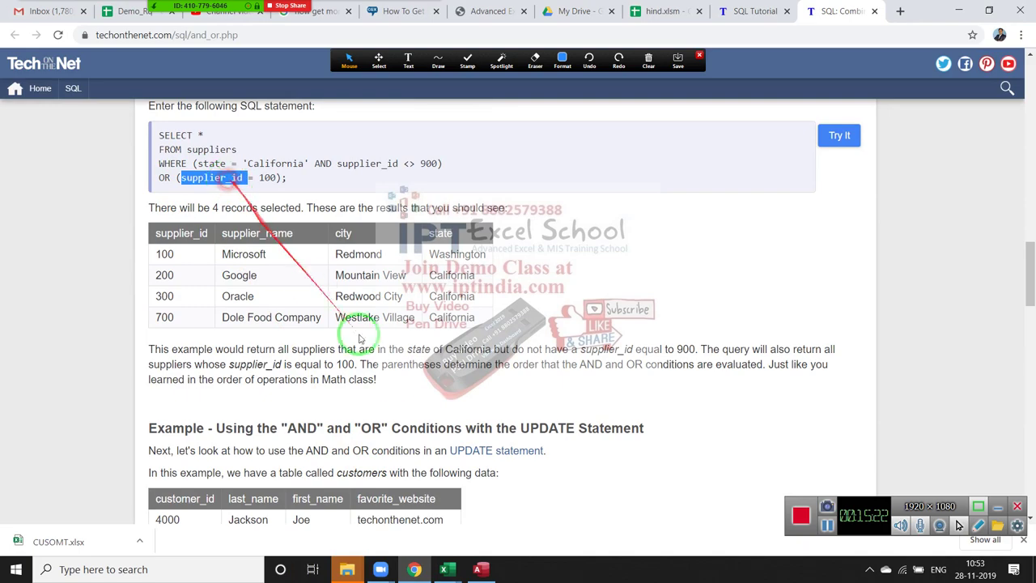
pyautogui.scroll(-3, 360, 338)
pyautogui.scroll(4, 393, 393)
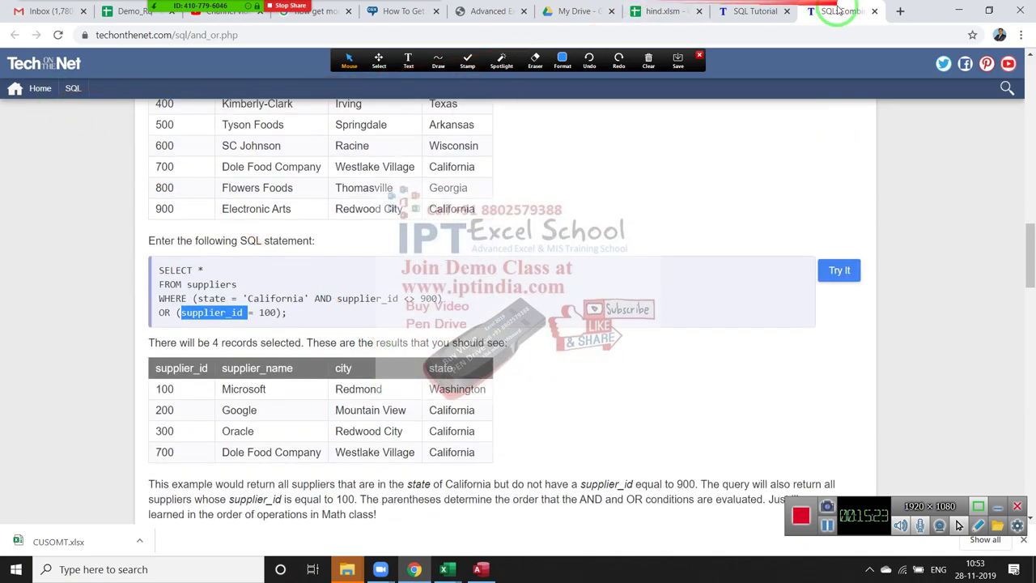
# Close the AND & OR article, open LIKE Condition in a new tab, and show the desktop.
pyautogui.click(874, 11)
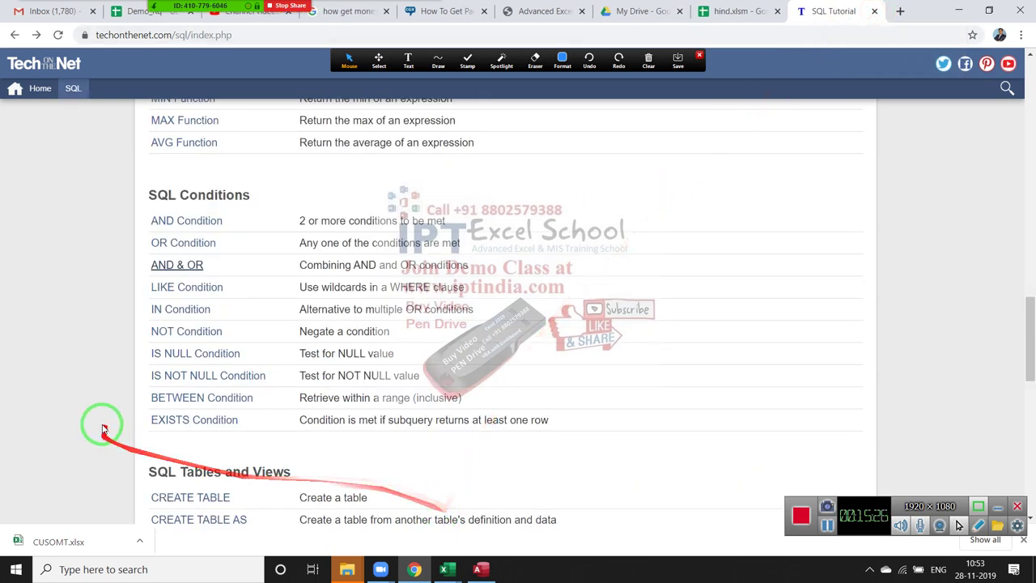
pyautogui.rightClick(164, 295)
pyautogui.click(194, 300)
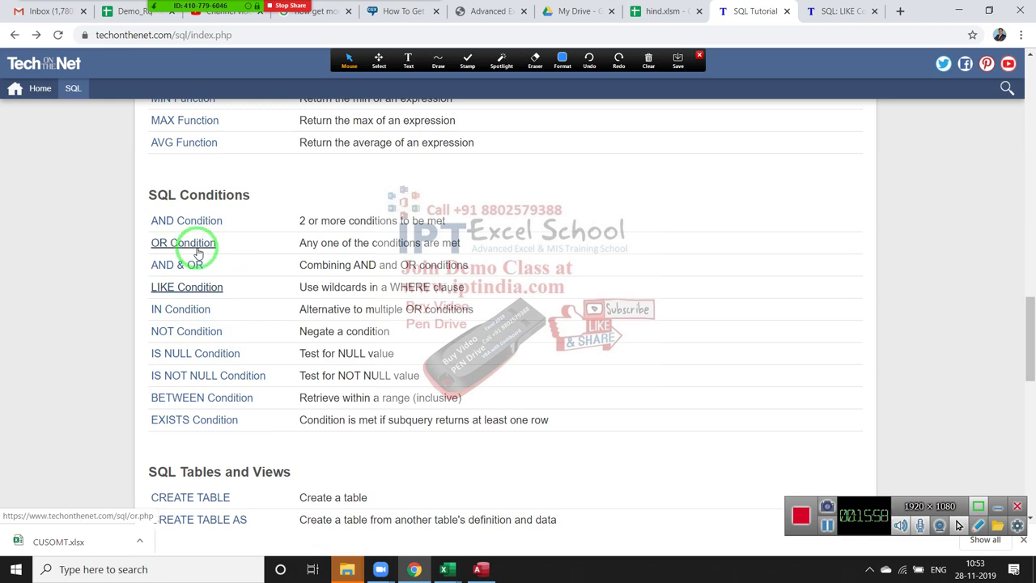
pyautogui.press('super+d')
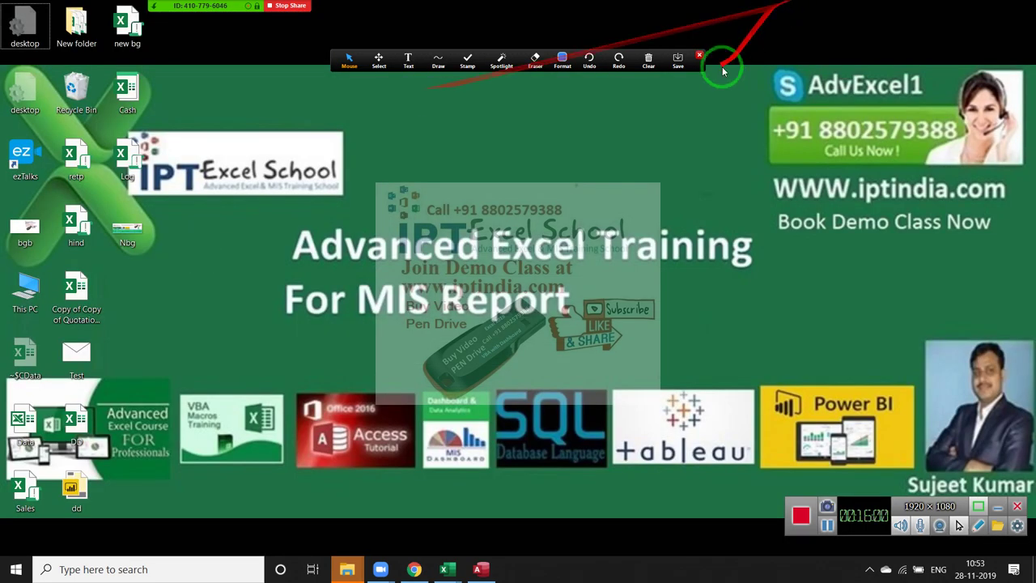
pyautogui.click(701, 55)
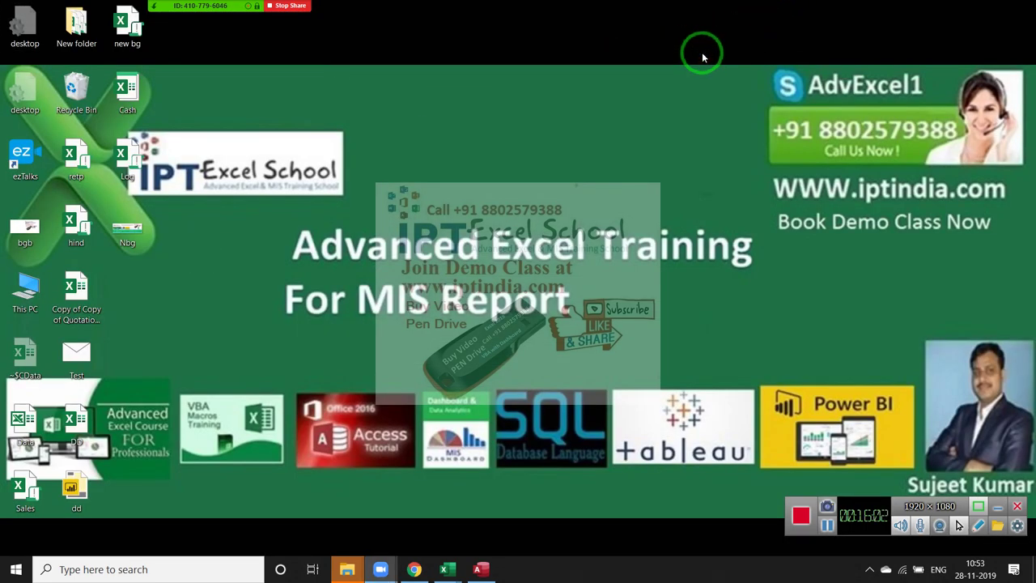